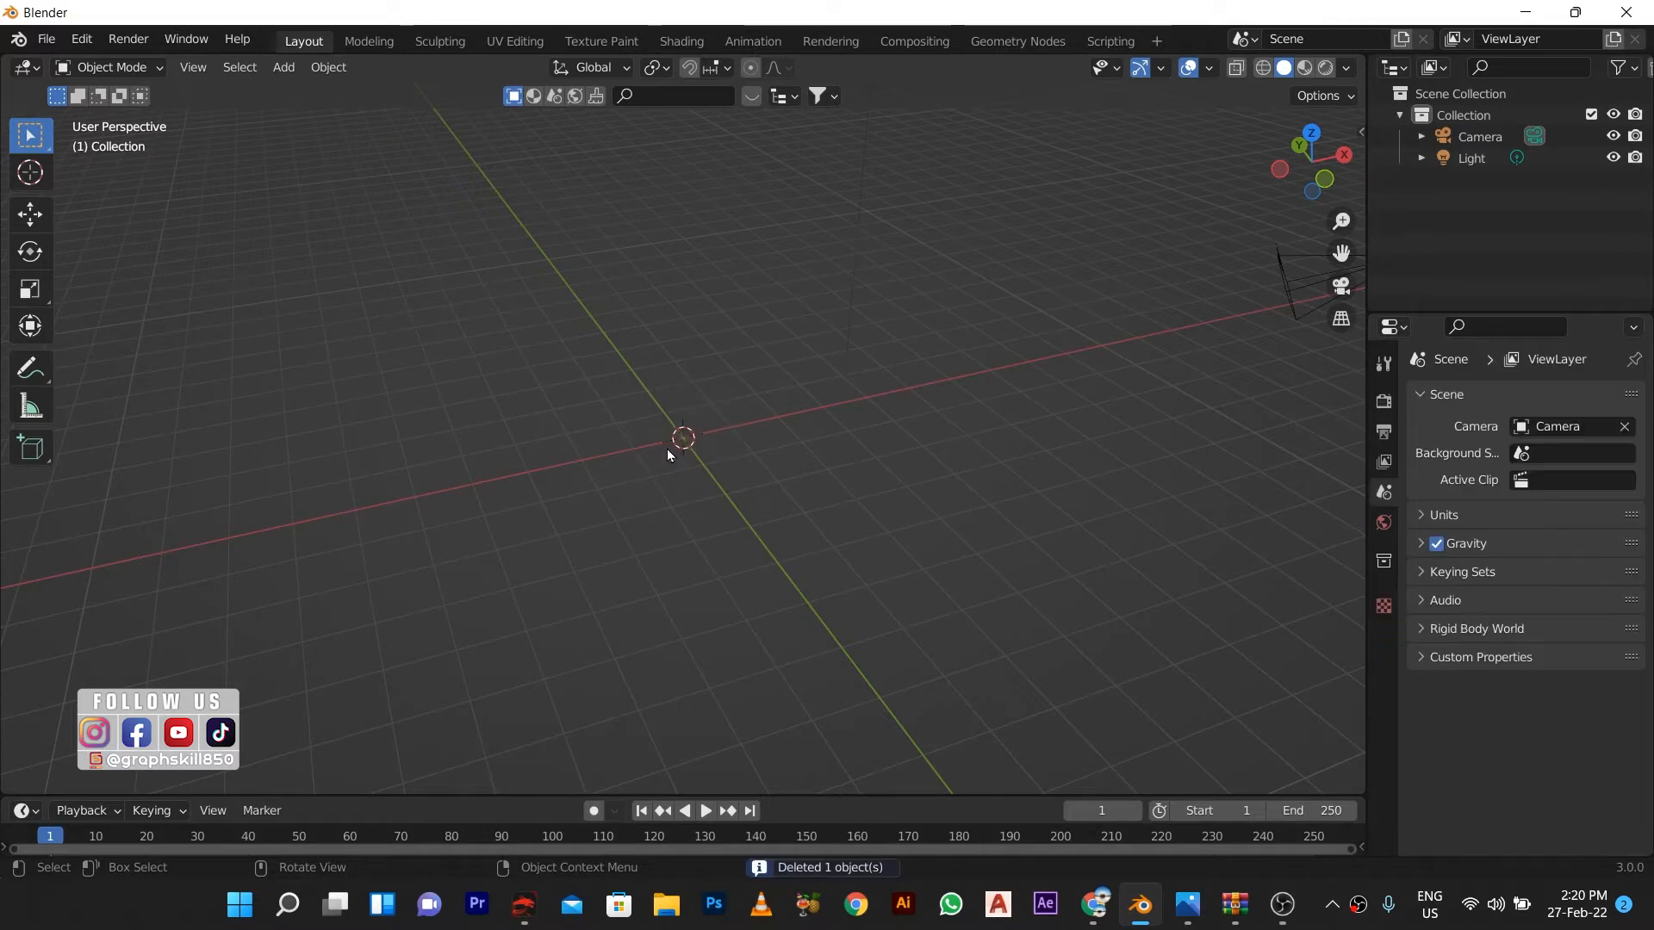
Add a UV sphere at the origin with 16 segments.
{"action": "key", "text": "shift+a"}
{"action": "left_click", "coordinate": [732, 505]}
{"action": "left_click", "coordinate": [124, 775]}
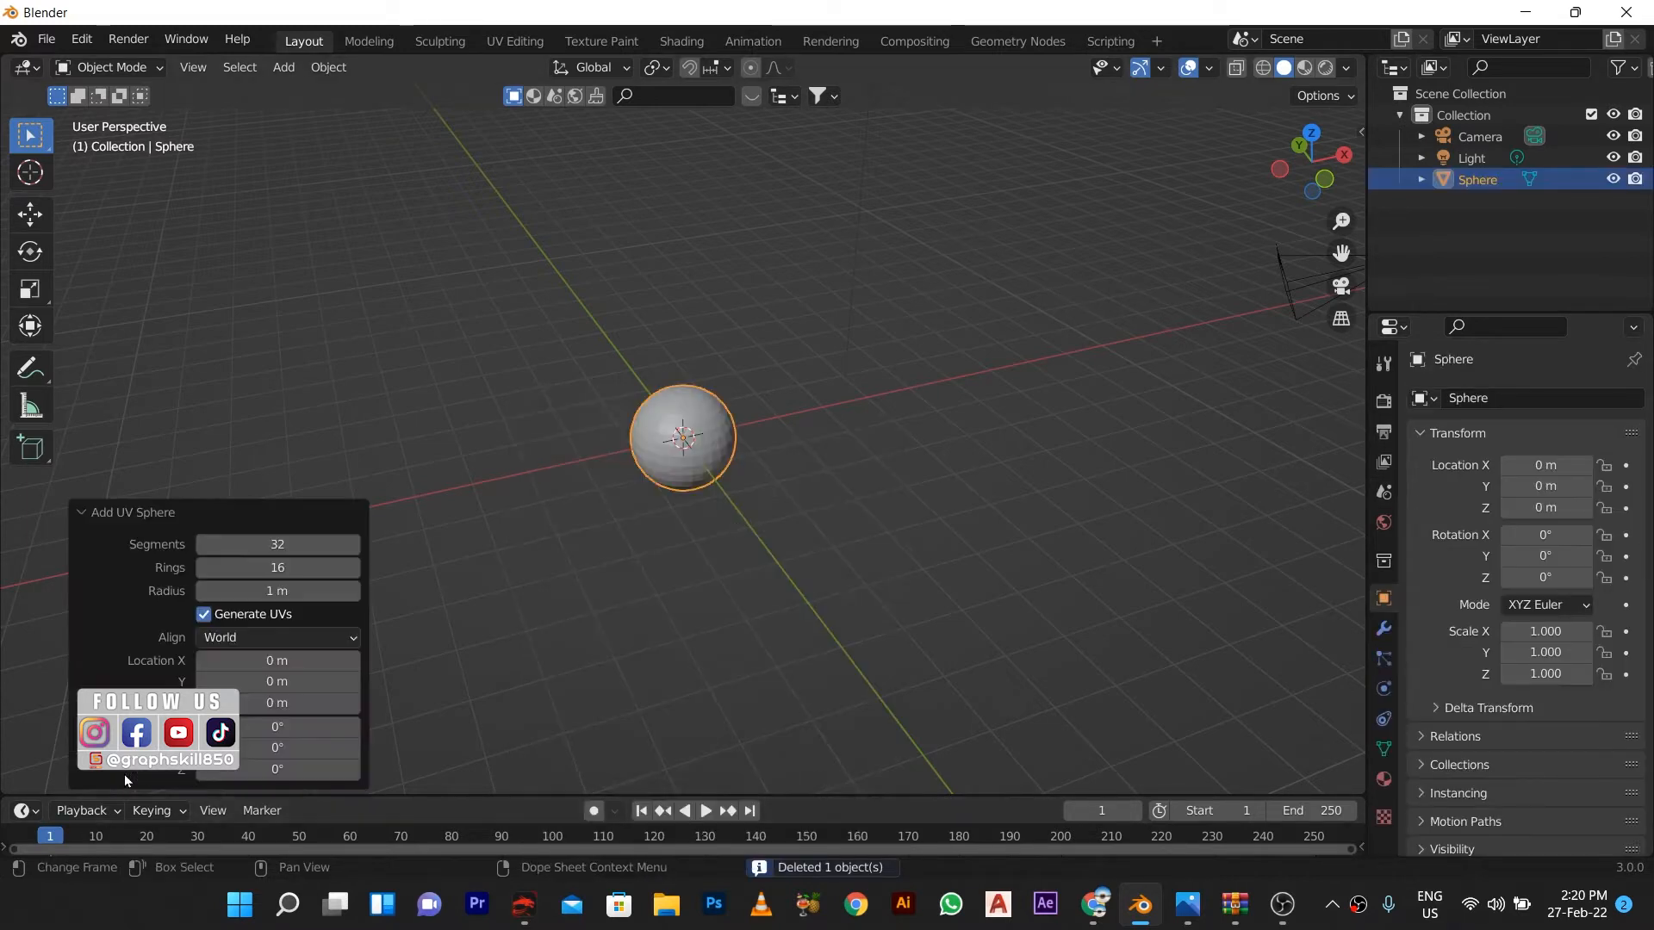
{"action": "double_click", "coordinate": [292, 550]}
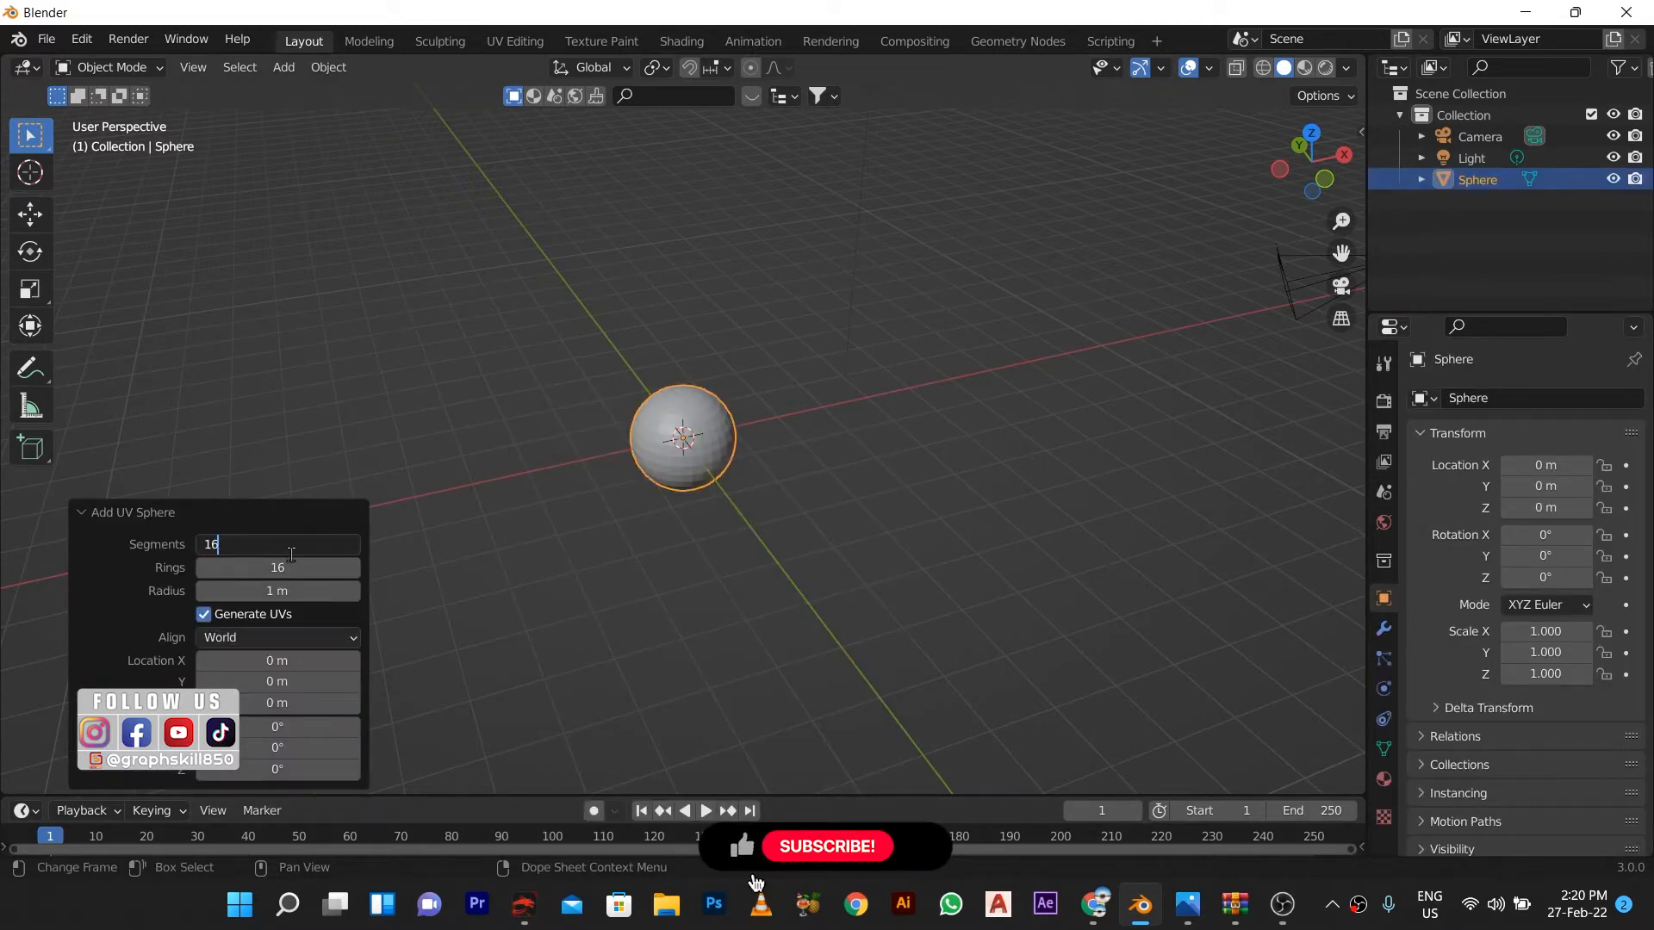
{"action": "type", "text": "16"}
{"action": "key", "text": "Return"}
{"action": "left_click", "coordinate": [550, 618]}
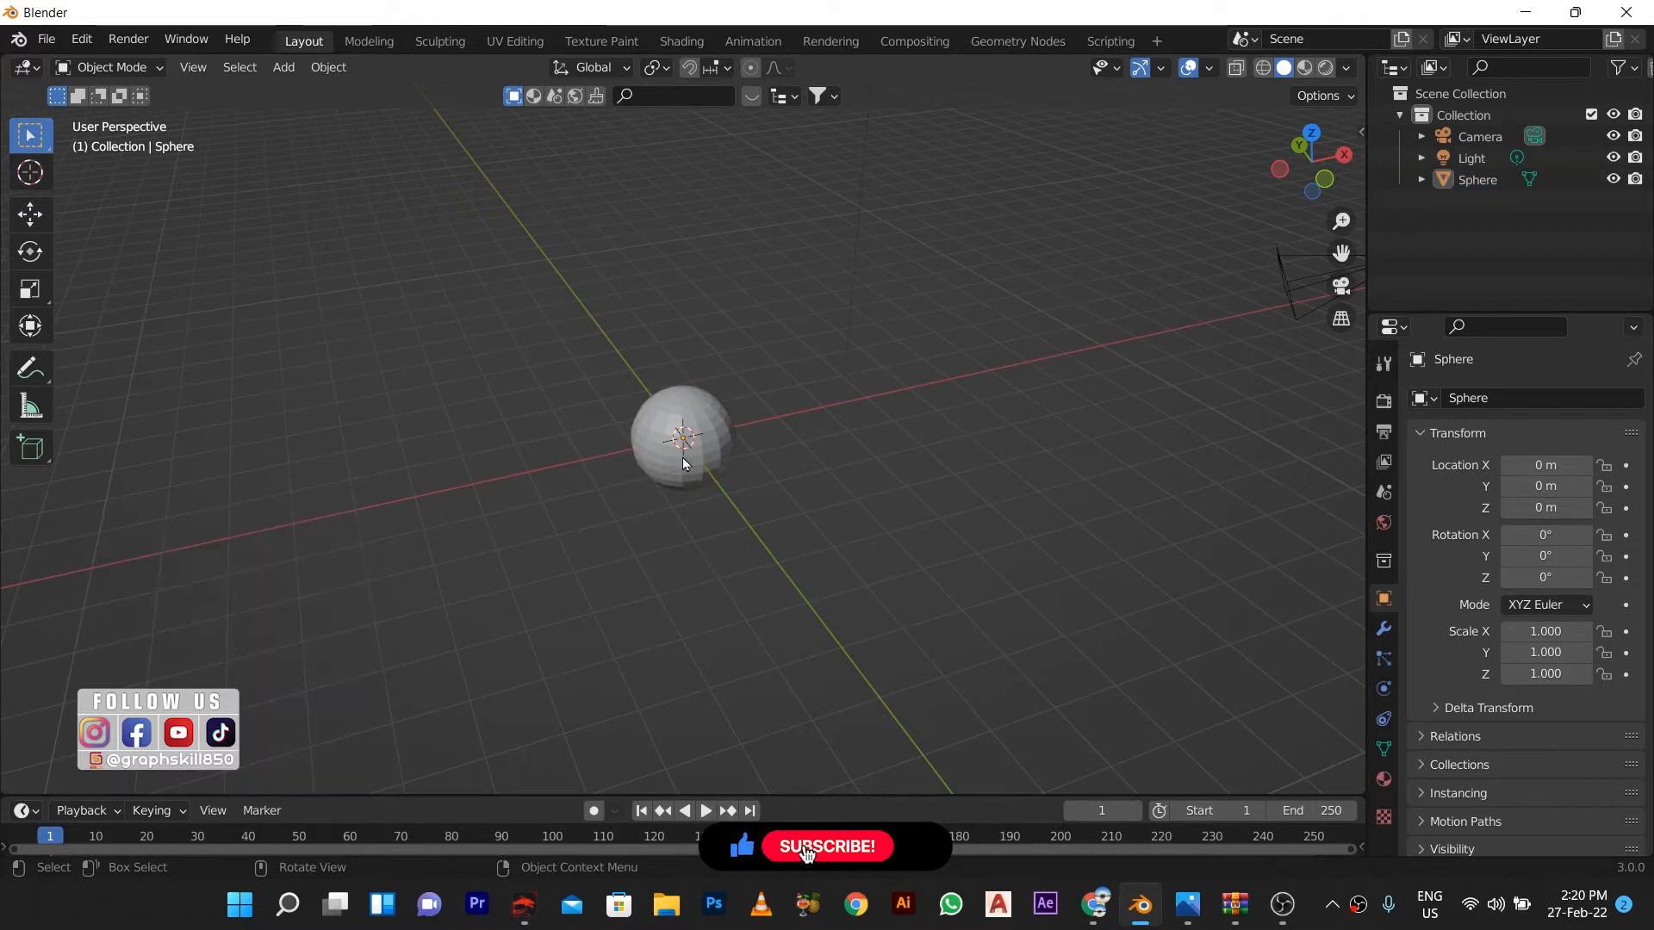
Turn on X-ray in Edit Mode and delete the vertices of the sphere's lower half.
{"action": "left_click", "coordinate": [686, 412]}
{"action": "key", "text": "Tab"}
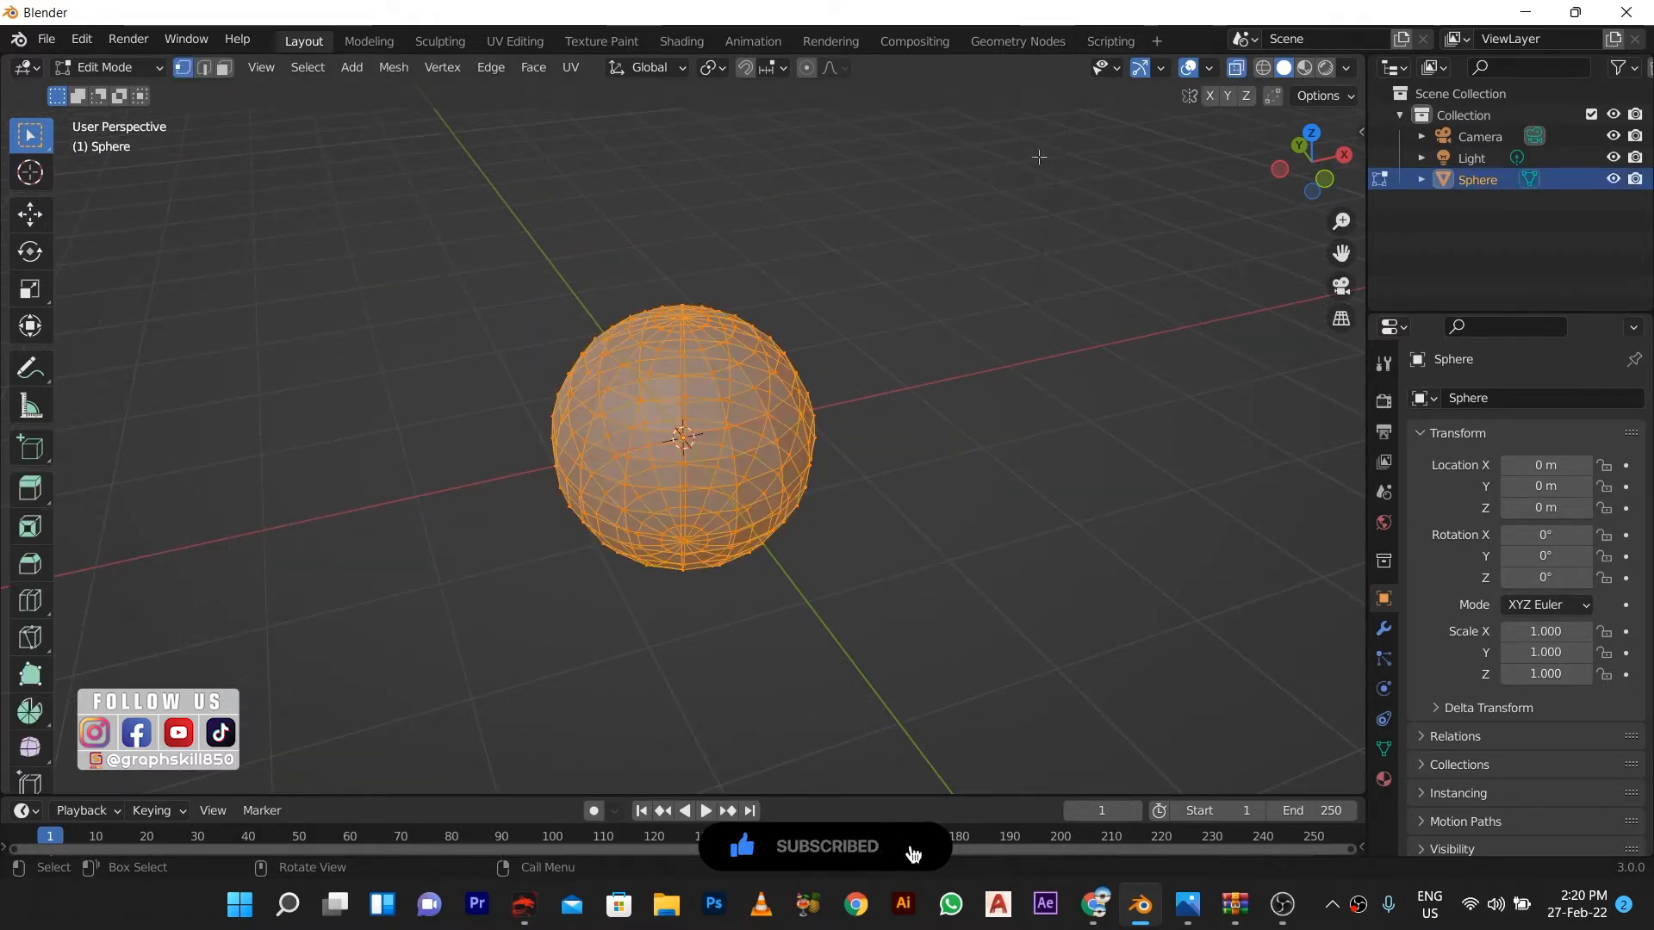
{"action": "middle_click_drag", "start_coordinate": [687, 425], "coordinate": [620, 431]}
{"action": "key", "text": "Tab"}
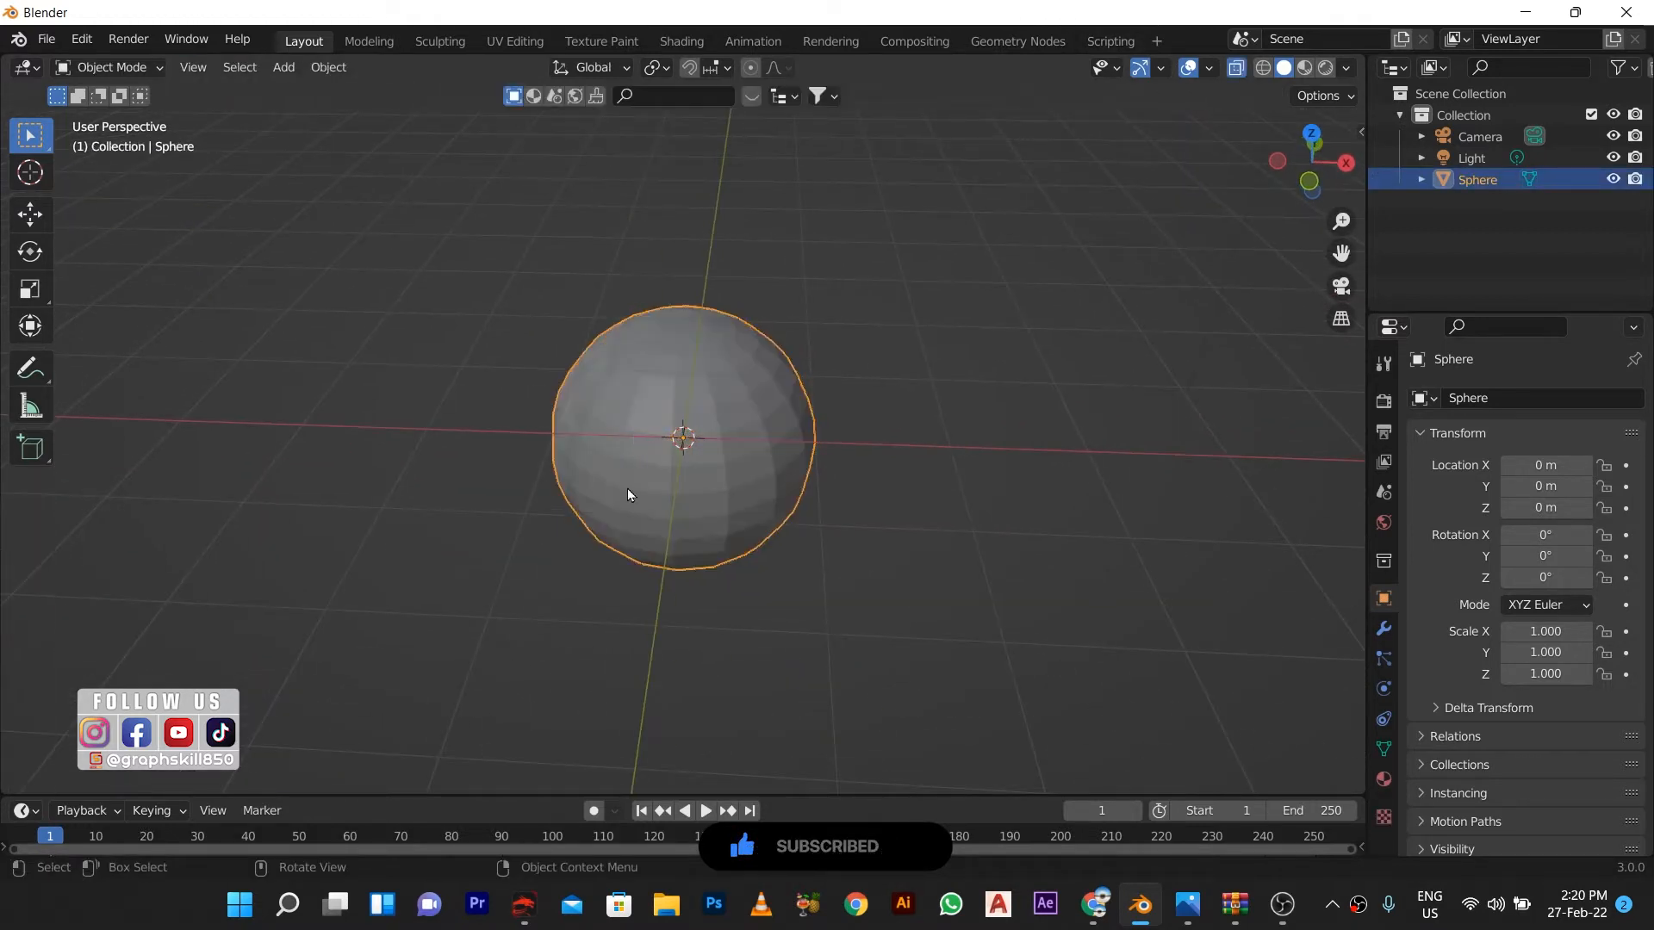
{"action": "key", "text": "KP_1"}
{"action": "key", "text": "Tab"}
{"action": "key", "text": "b"}
{"action": "left_click_drag", "start_coordinate": [928, 660], "coordinate": [385, 454]}
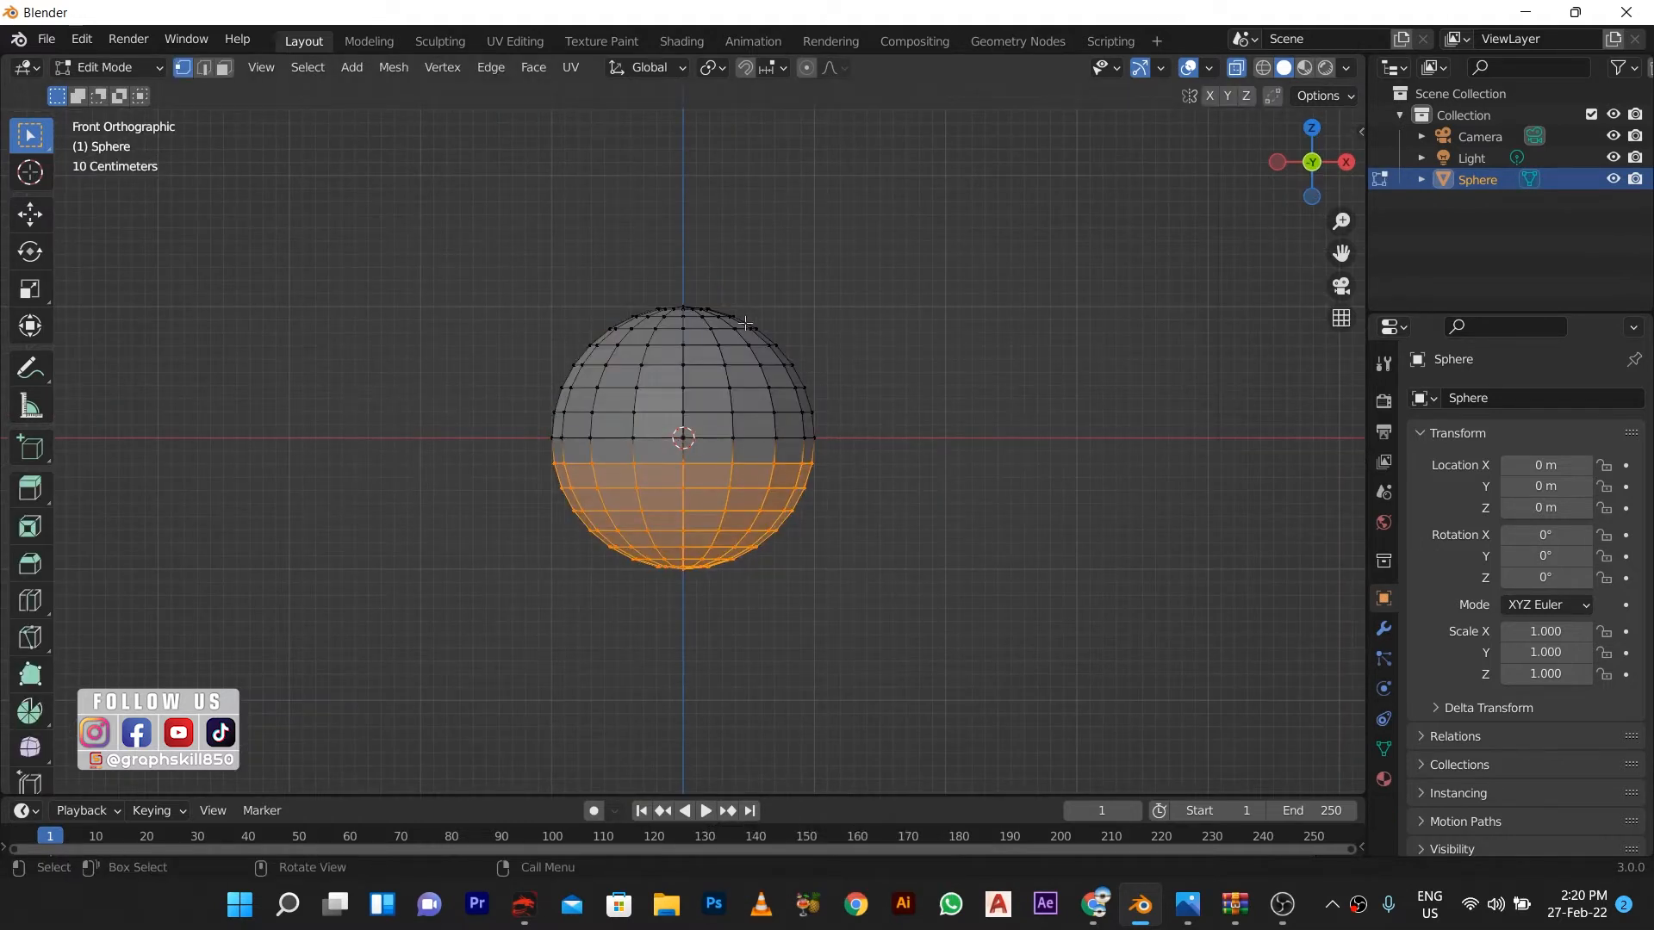
{"action": "key", "text": "x"}
{"action": "left_click", "coordinate": [688, 209]}
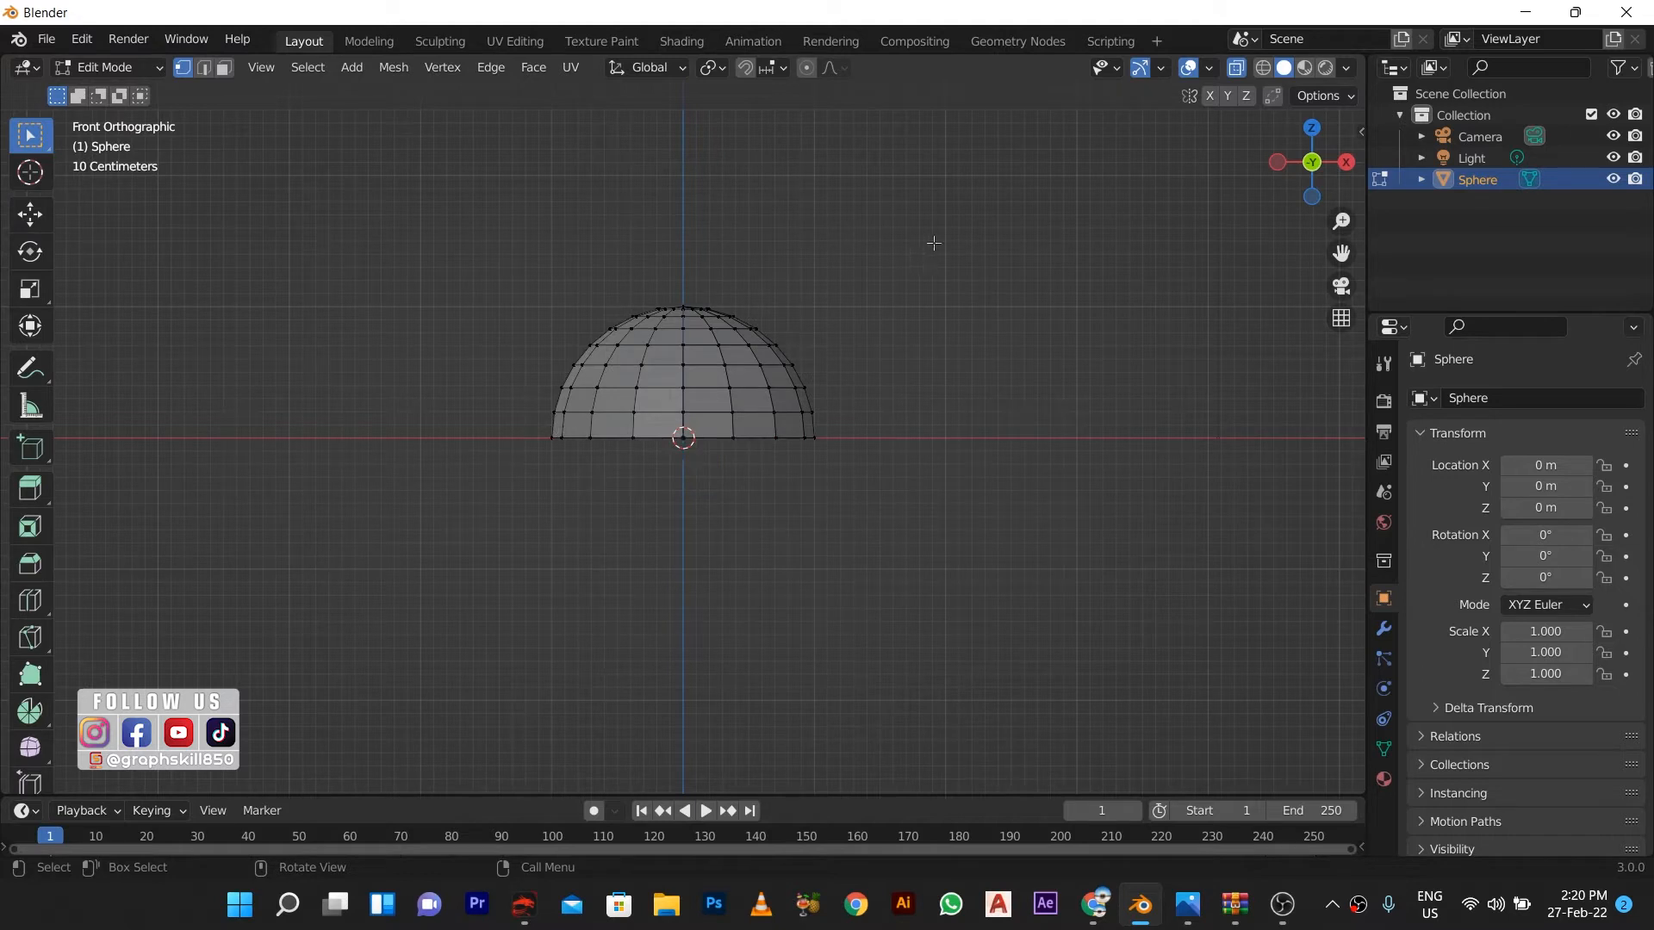
Delete the vertices of the dome's half on the positive X side of the centre line.
{"action": "key", "text": "b"}
{"action": "left_click_drag", "start_coordinate": [958, 228], "coordinate": [687, 603]}
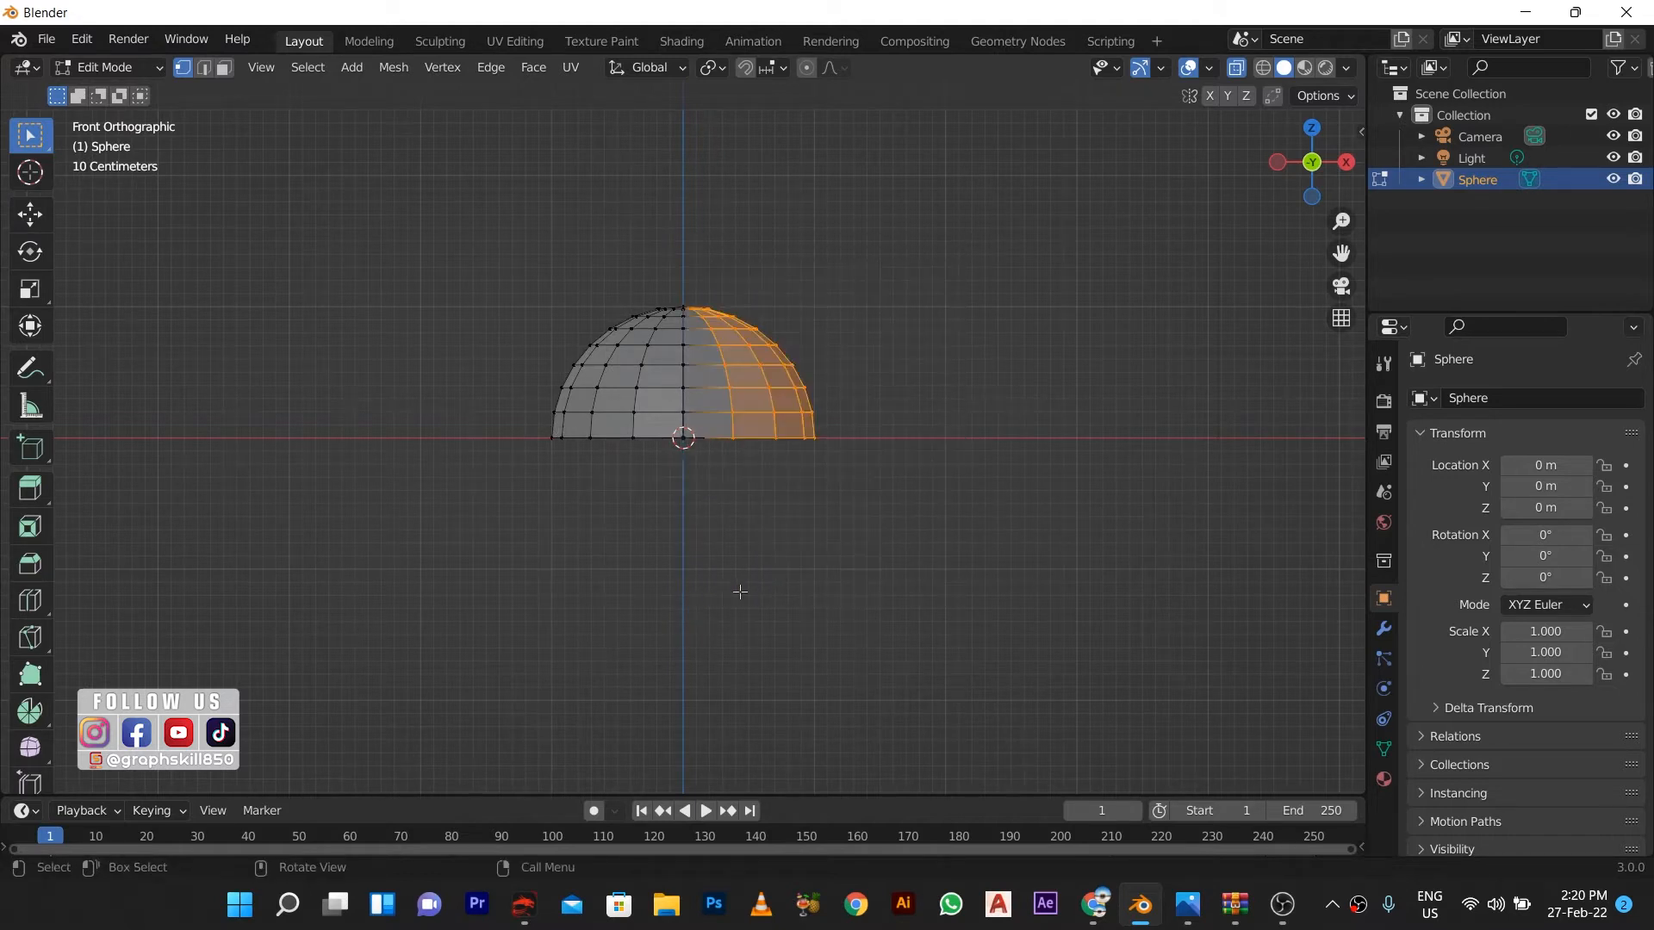
{"action": "key", "text": "x"}
{"action": "left_click", "coordinate": [740, 592]}
Consult the basketball reference video in the browser, and knife-cut a curve across the four face columns just below the quarter sphere's pole.
{"action": "middle_click_drag", "start_coordinate": [679, 447], "coordinate": [903, 586]}
{"action": "scroll", "coordinate": [524, 332], "scroll_direction": "up", "scroll_amount": 2}
{"action": "middle_click_drag", "start_coordinate": [524, 333], "coordinate": [558, 345]}
{"action": "scroll", "coordinate": [559, 344], "scroll_direction": "up", "scroll_amount": 3}
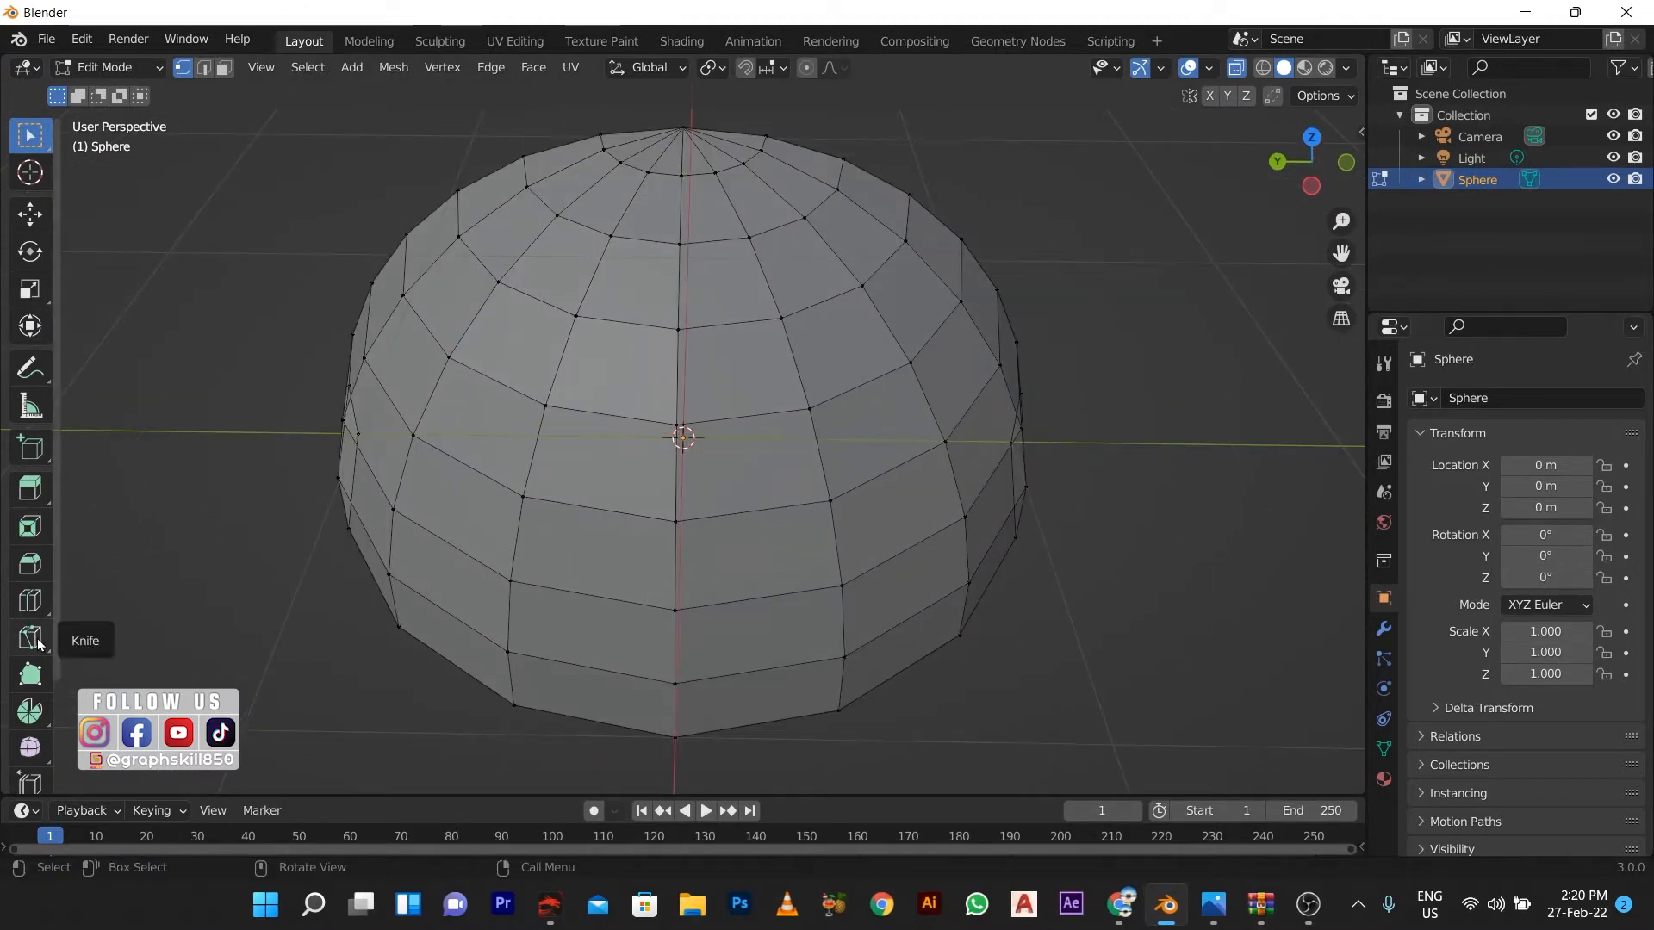
{"action": "left_click", "coordinate": [28, 635]}
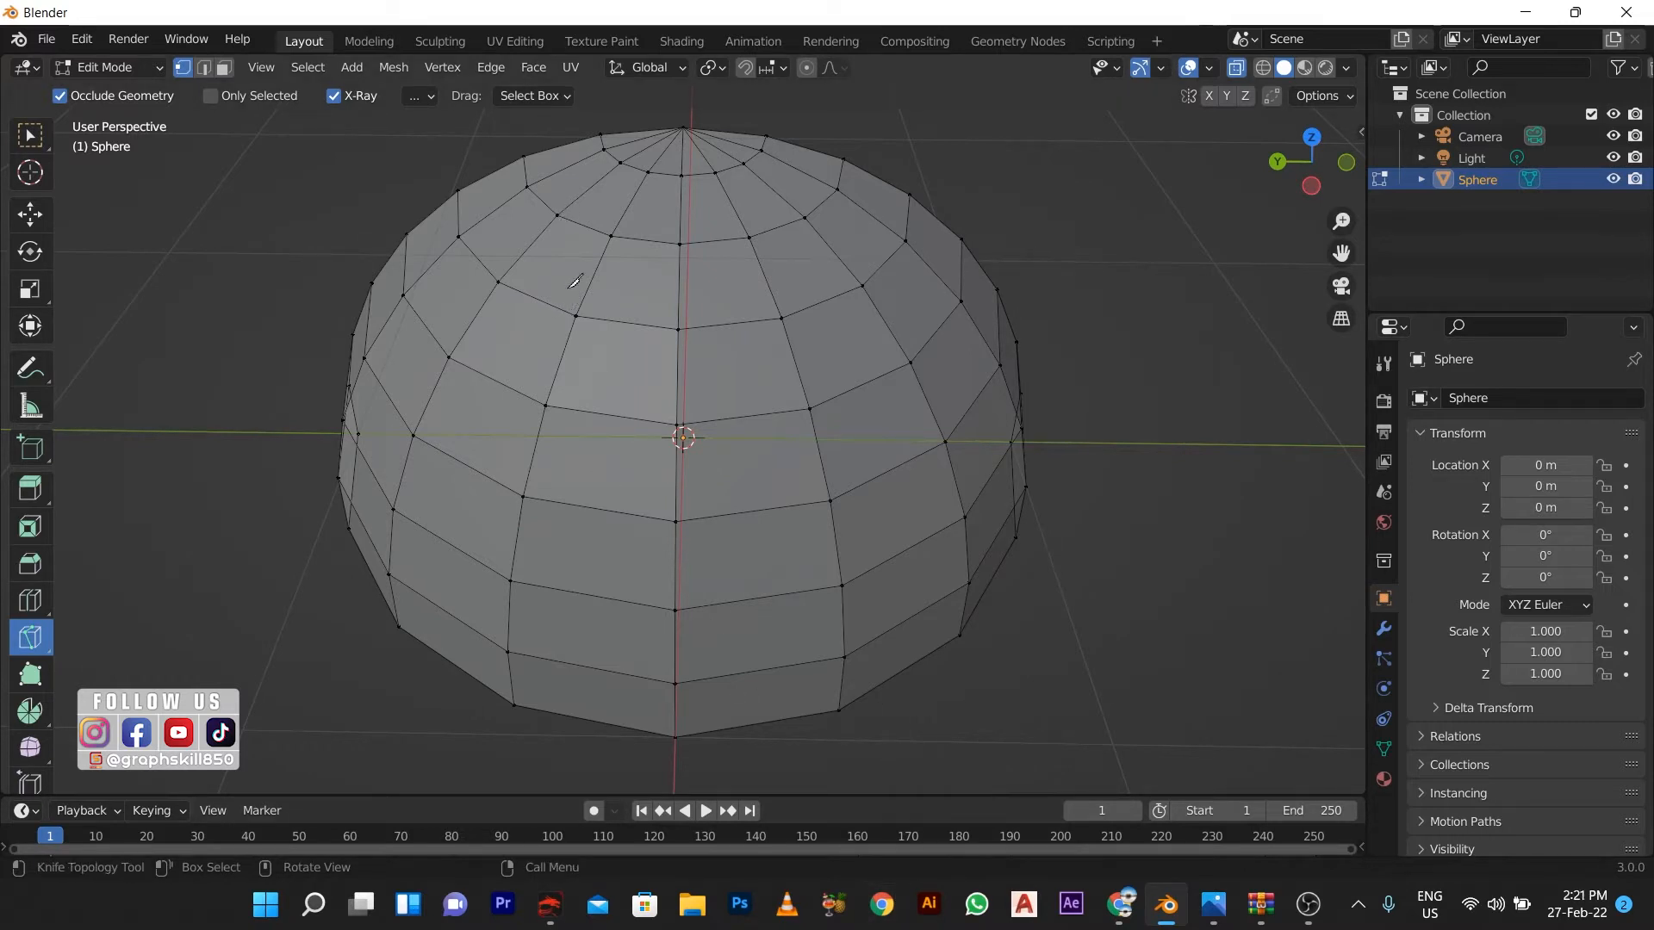
{"action": "middle_click_drag", "start_coordinate": [585, 282], "coordinate": [601, 369]}
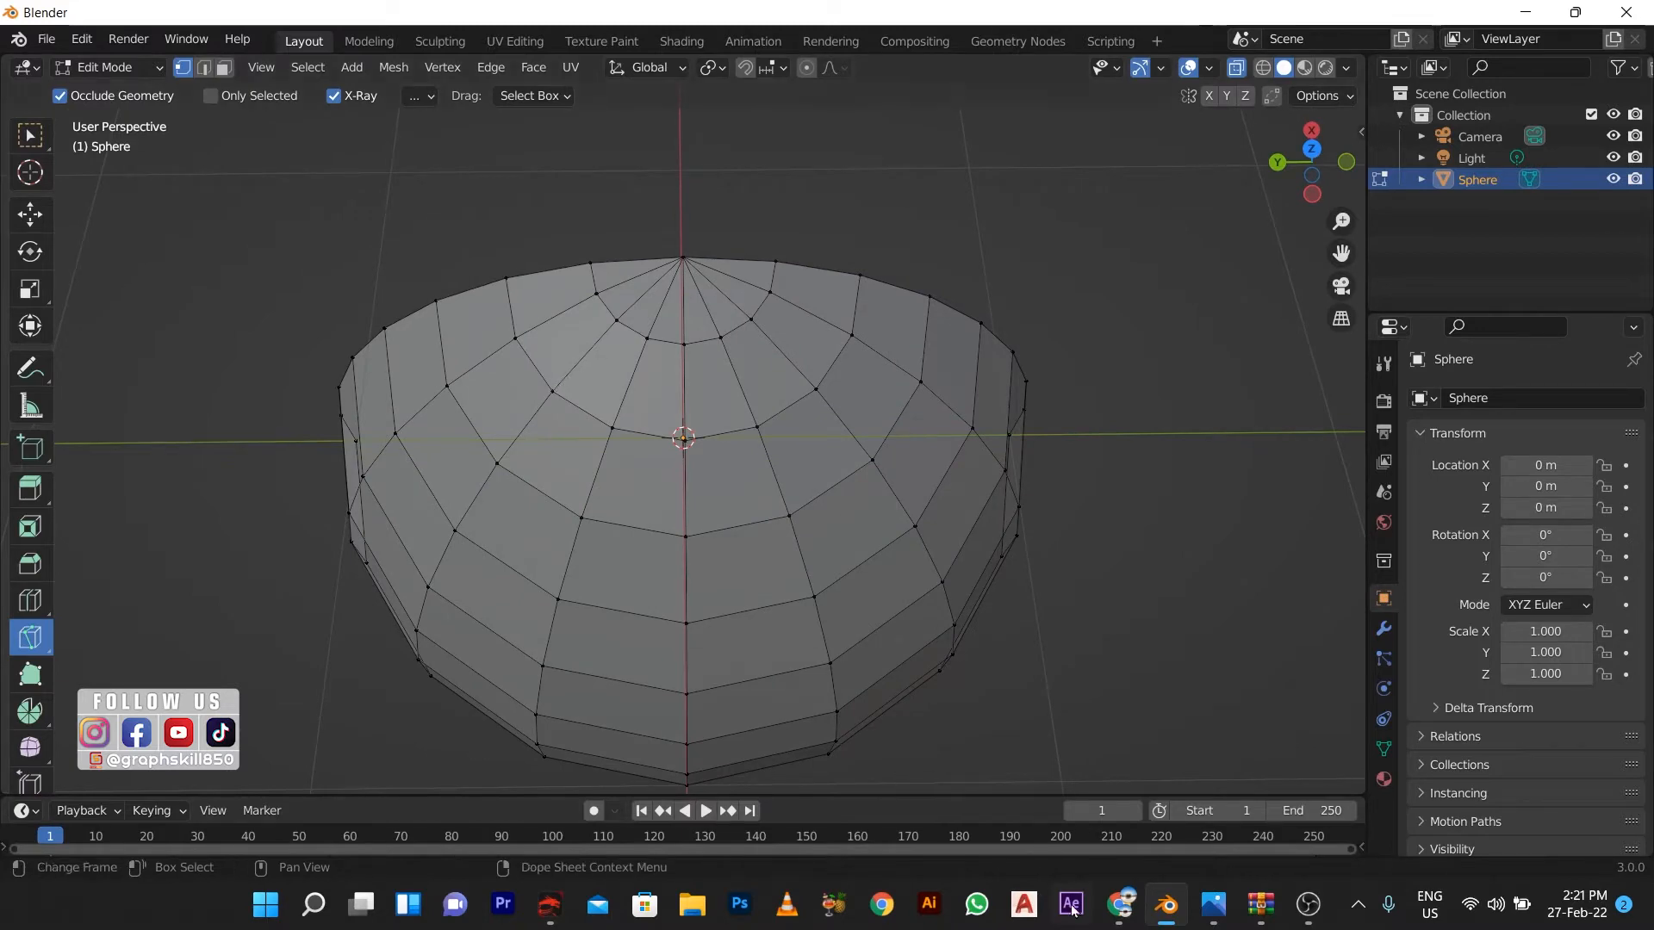
{"action": "left_click", "coordinate": [1122, 903]}
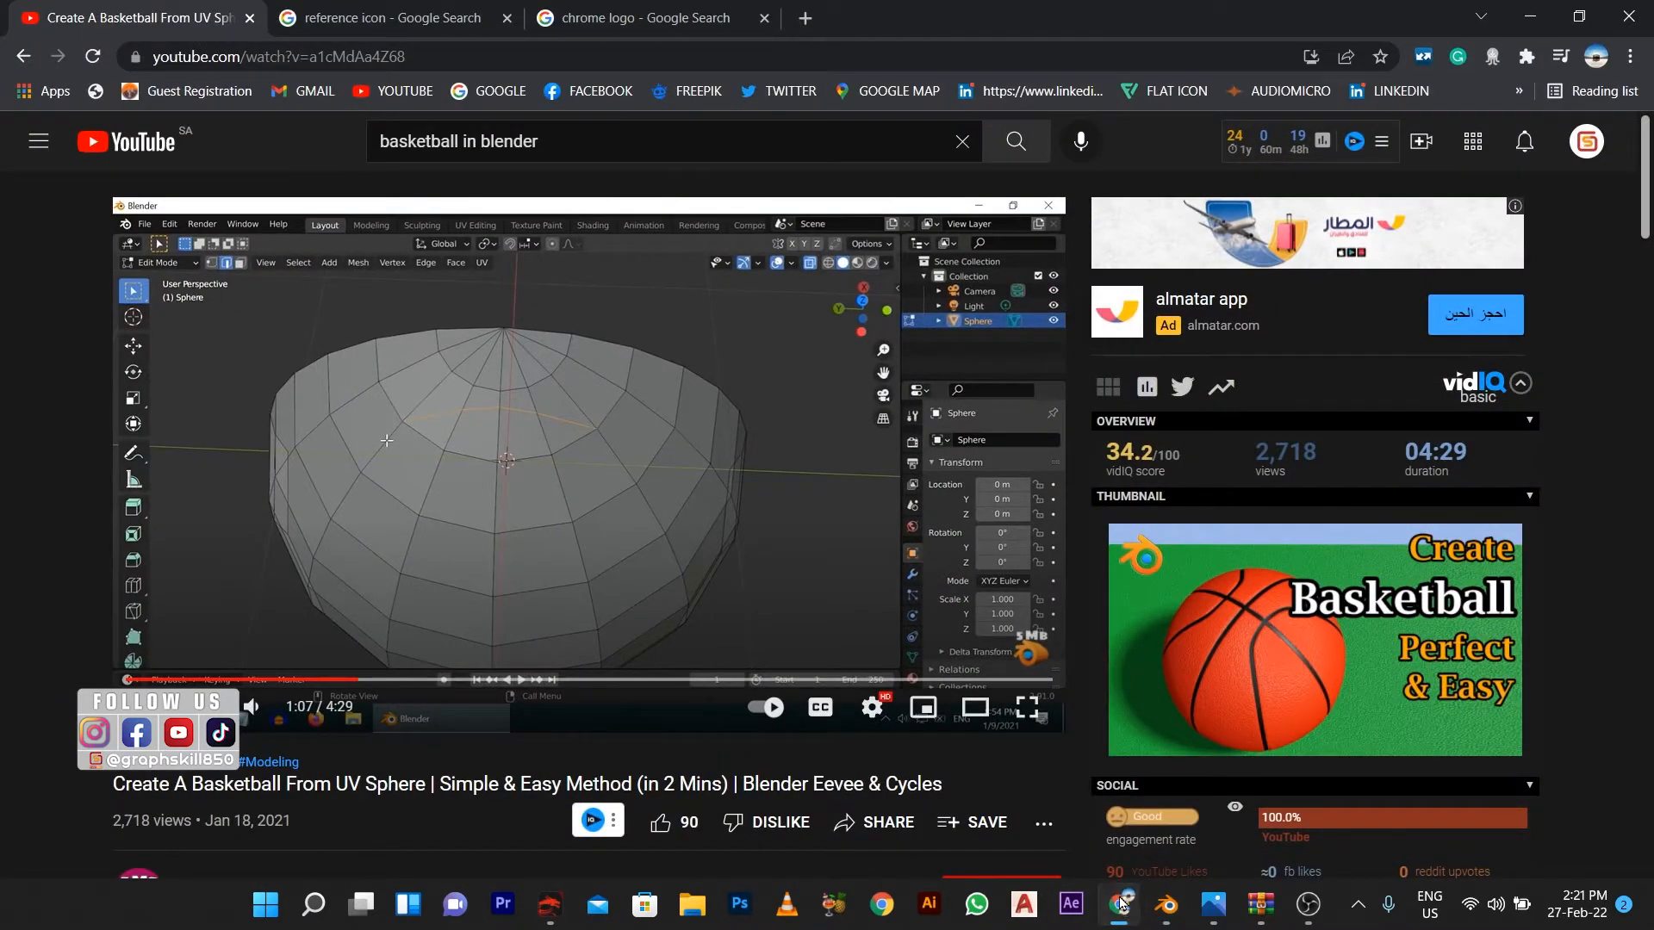
{"action": "left_click", "coordinate": [1121, 903]}
{"action": "left_click", "coordinate": [553, 390]}
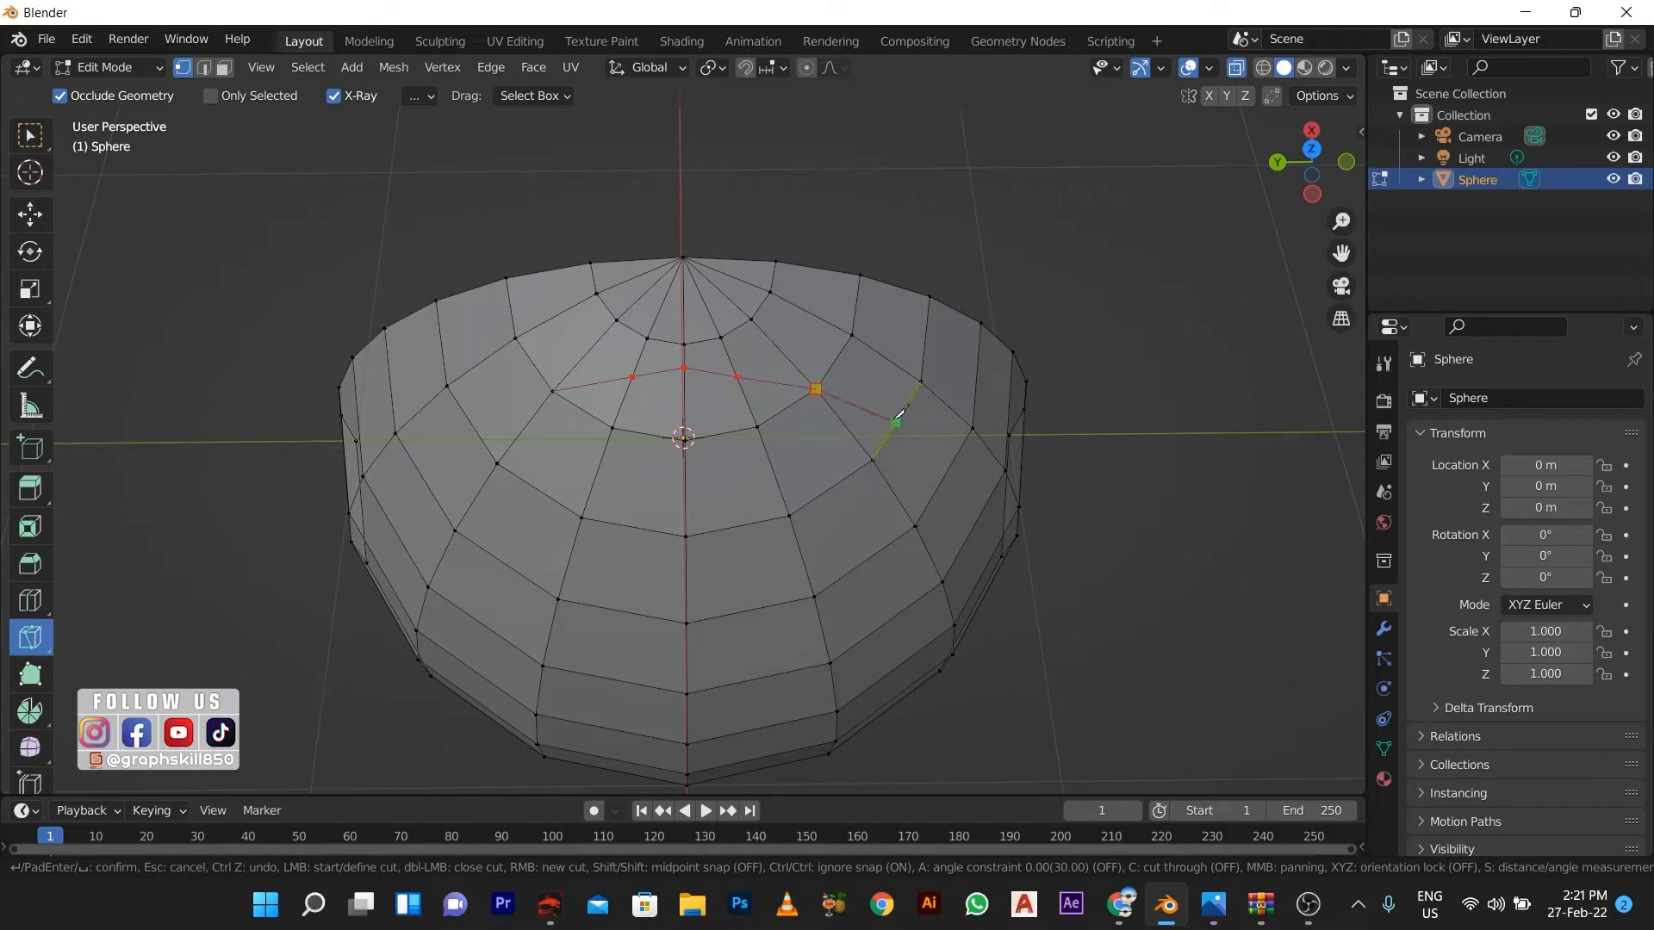
{"action": "key", "text": "Return"}
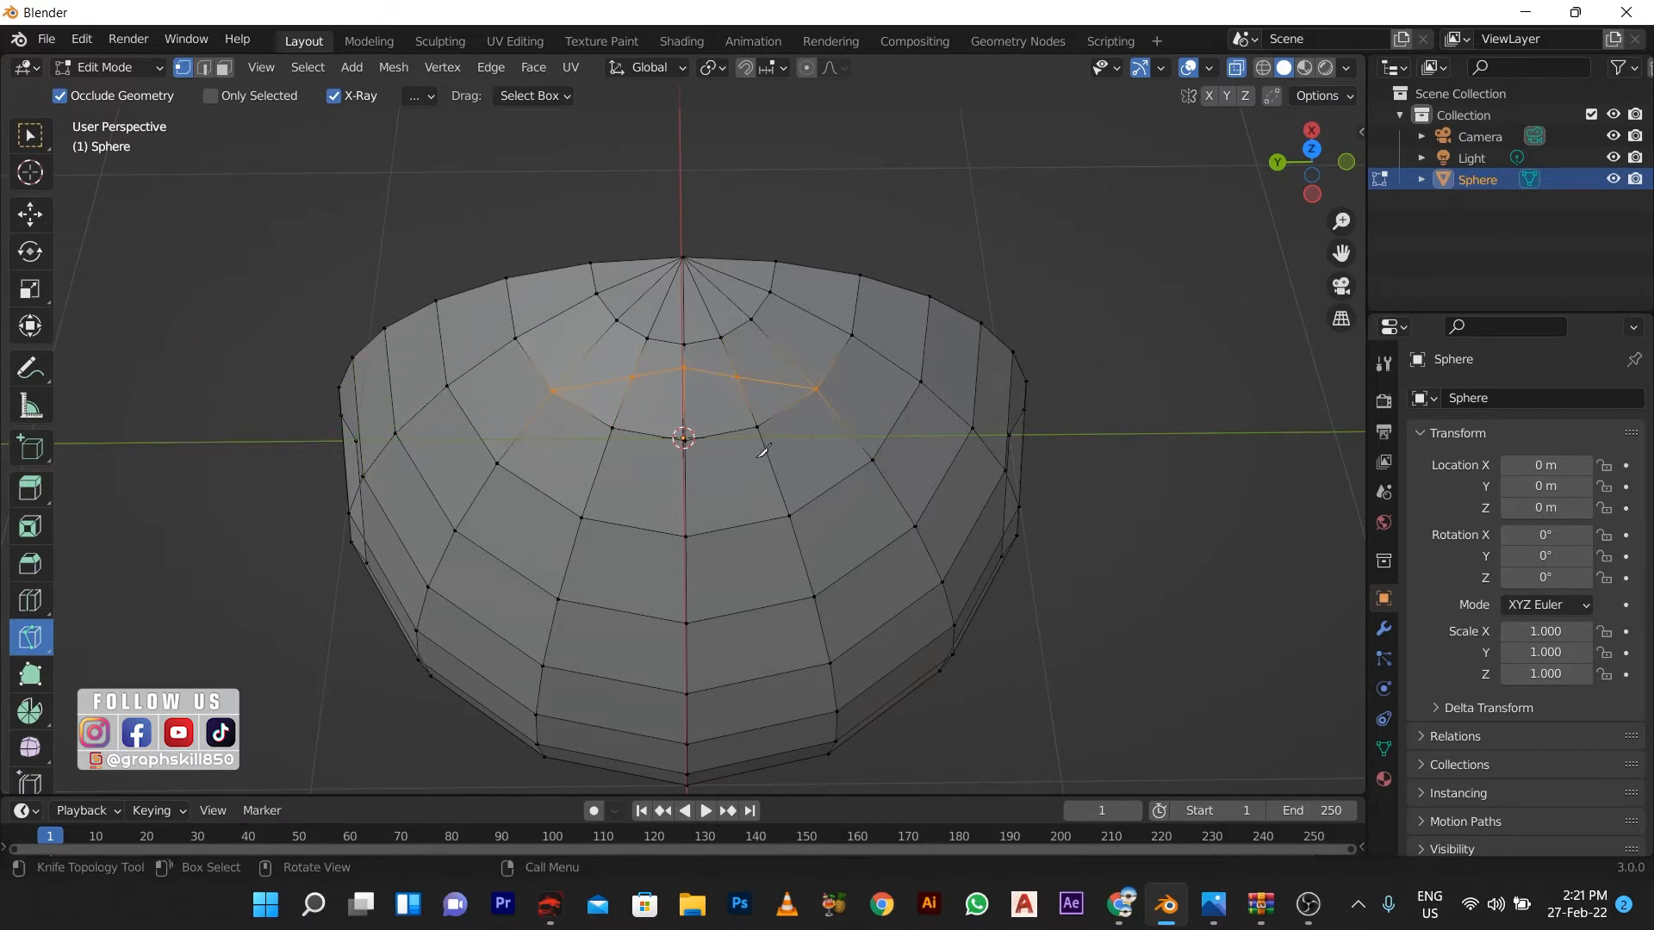
Switch to edge selection with the Move tool active and extend the cut's selection down the meridian edges from its positive Y end.
{"action": "left_click", "coordinate": [203, 67]}
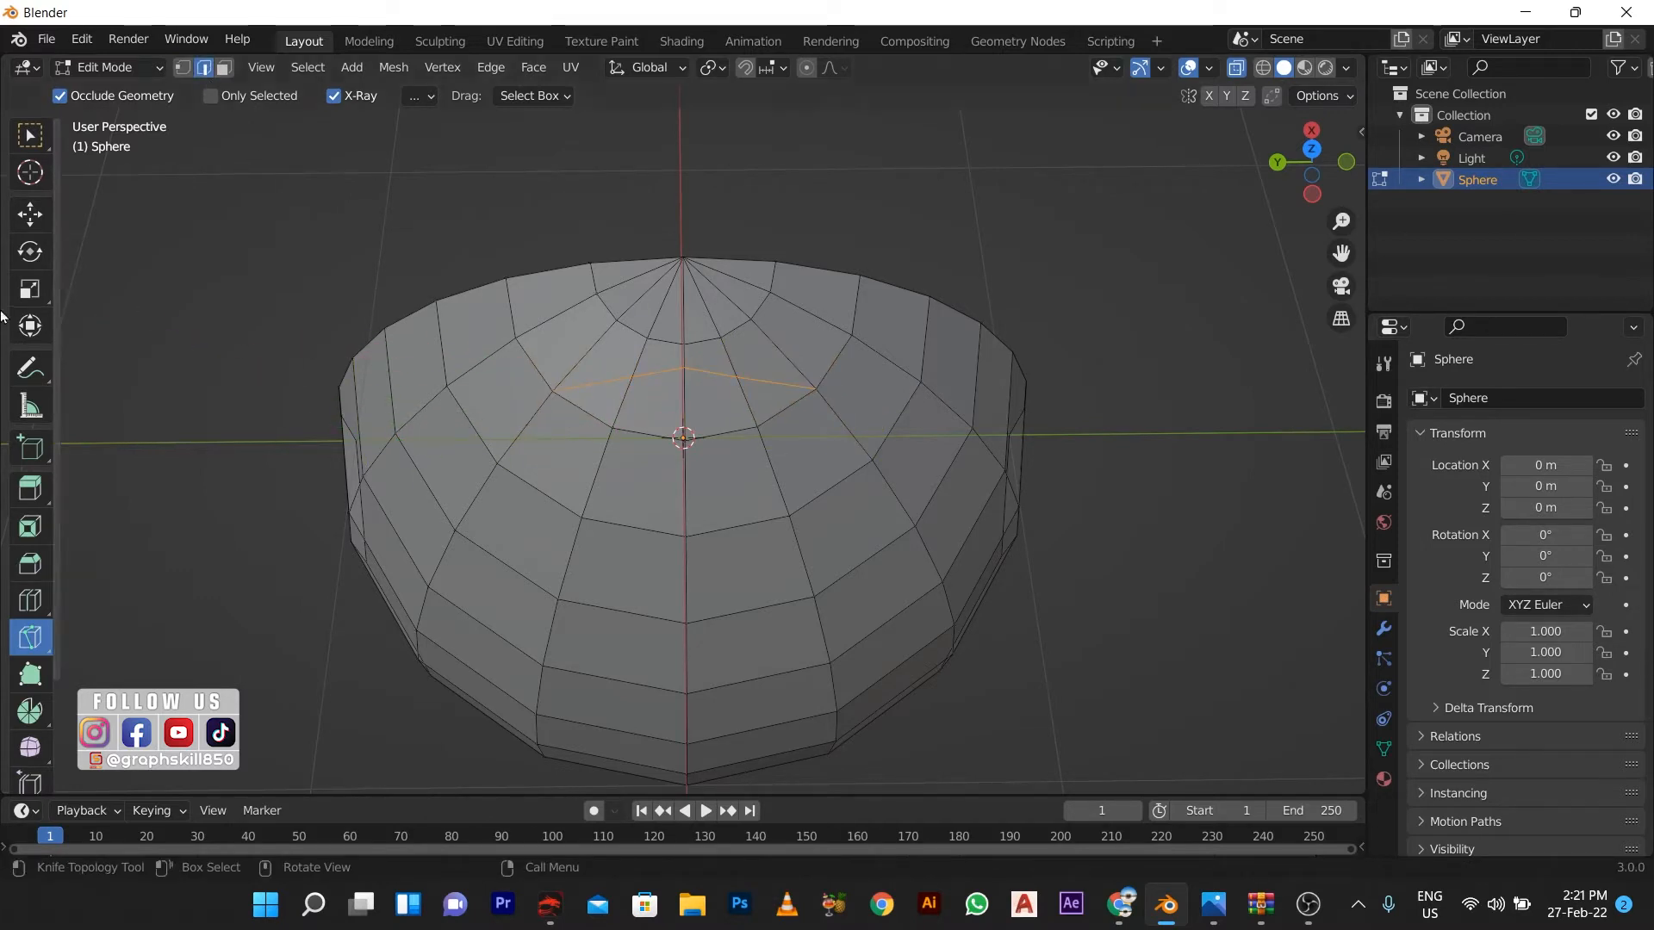
{"action": "left_click", "coordinate": [29, 214]}
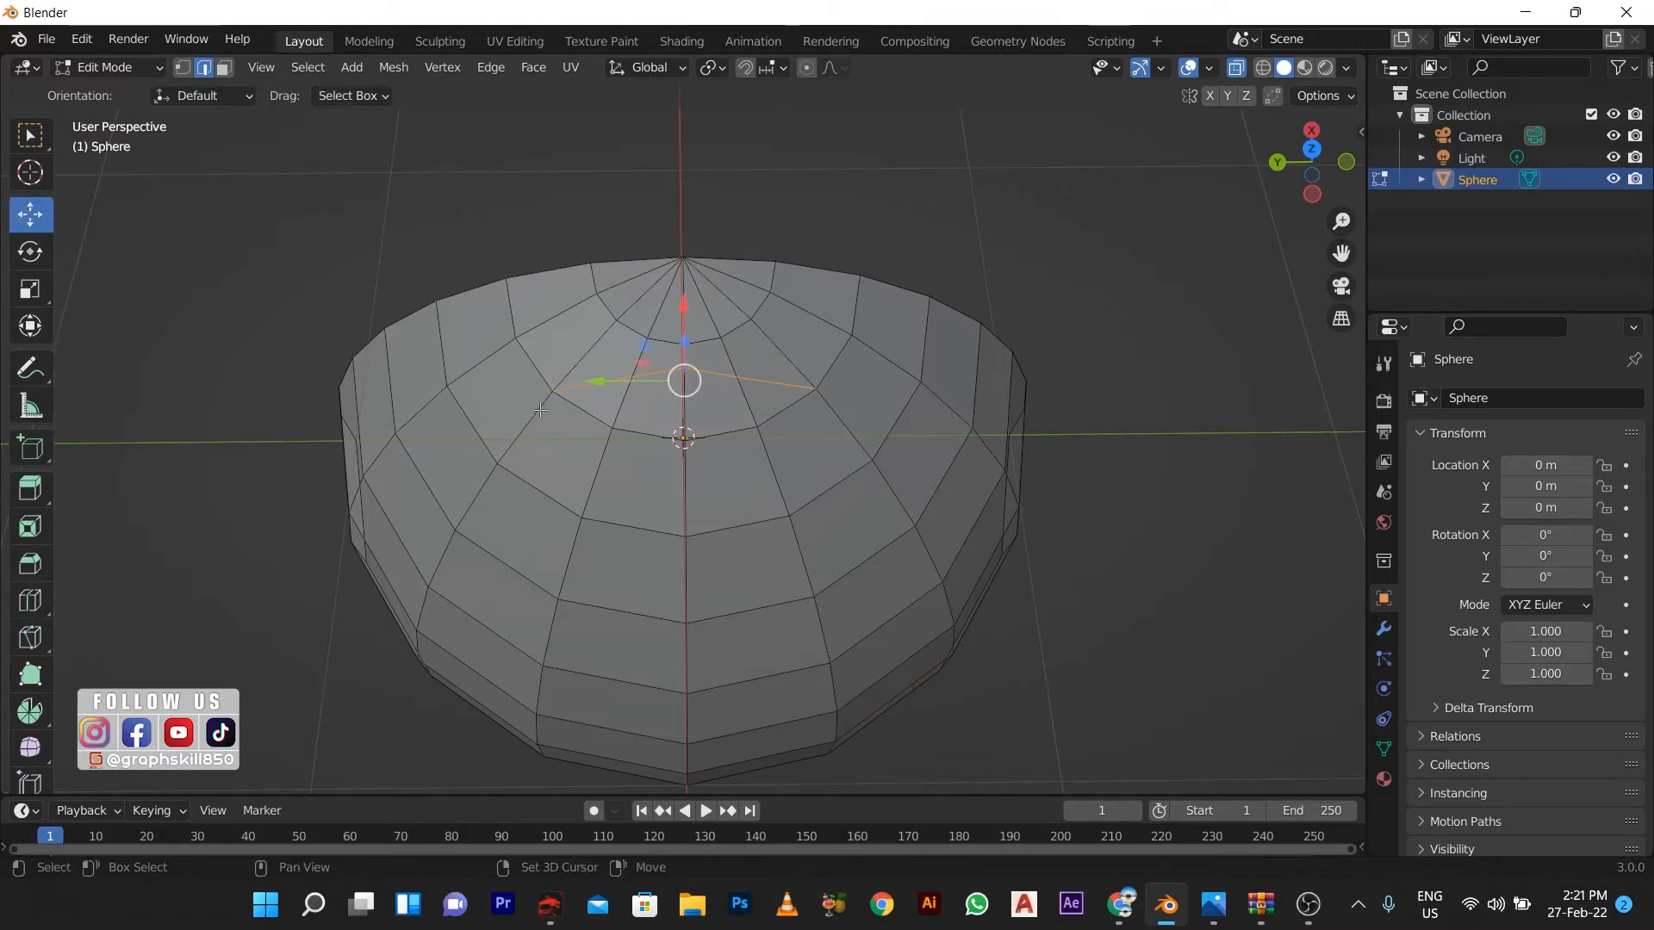
{"action": "left_click", "coordinate": [541, 410], "text": "shift"}
{"action": "left_click", "coordinate": [476, 500], "text": "shift"}
{"action": "left_click", "coordinate": [441, 569], "text": "shift"}
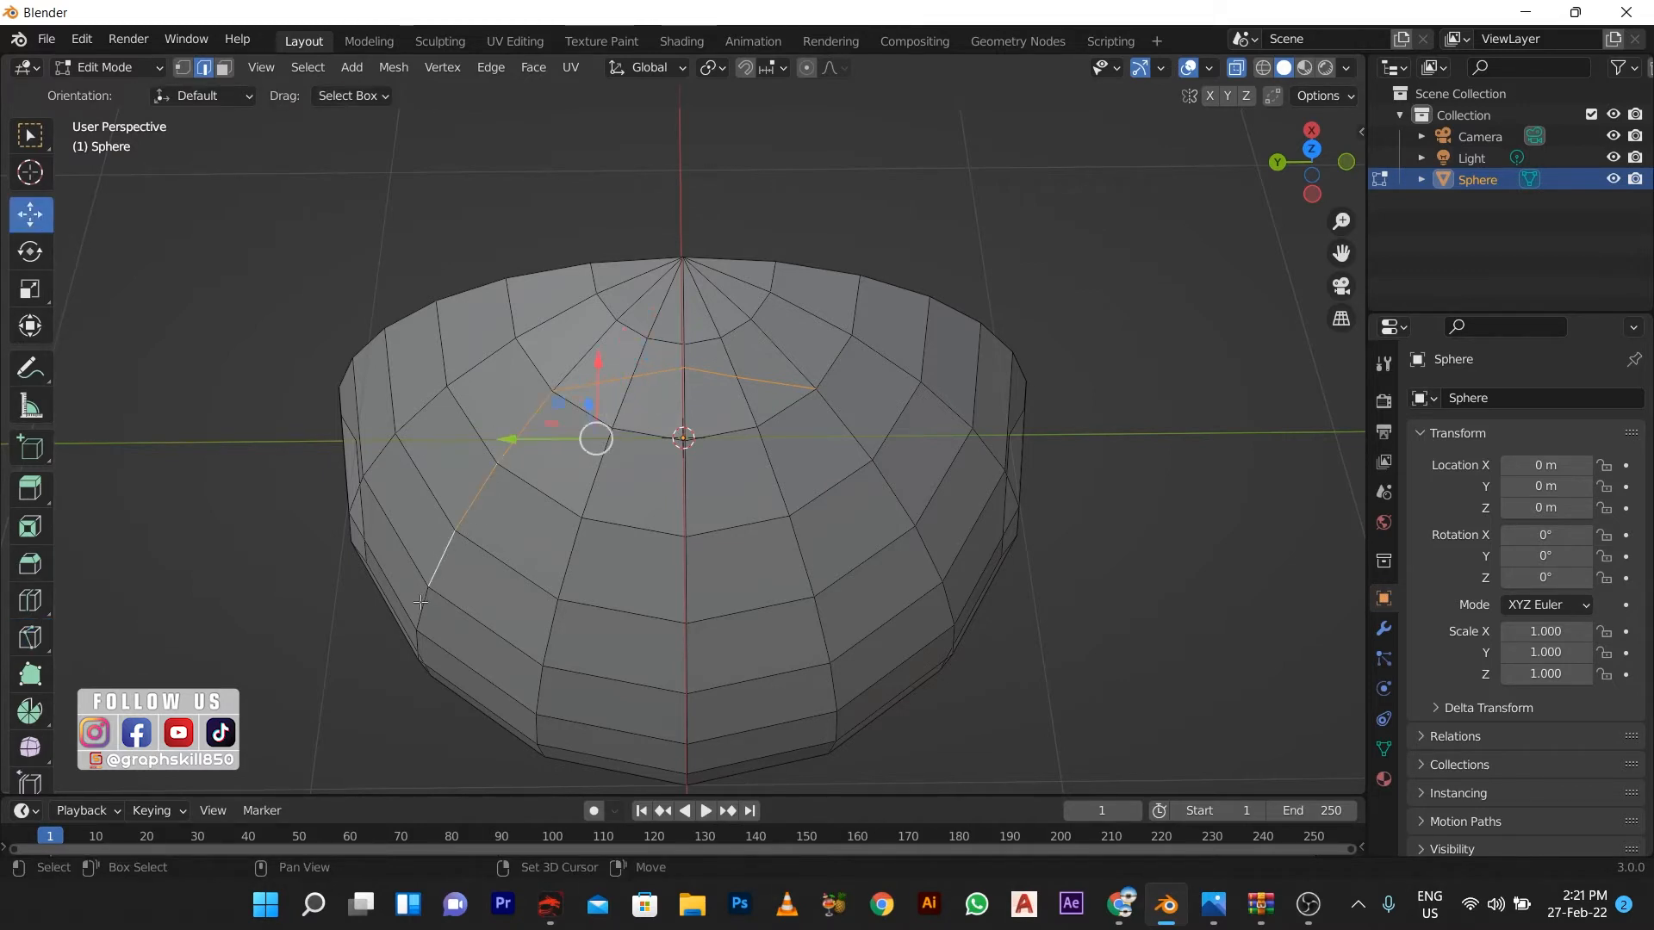
Add the meridian edges from the cut's negative Y end down to the rim to the selection.
{"action": "middle_click_drag", "start_coordinate": [420, 602], "coordinate": [685, 336]}
{"action": "left_click", "coordinate": [742, 298], "text": "shift"}
{"action": "left_click", "coordinate": [758, 423], "text": "shift"}
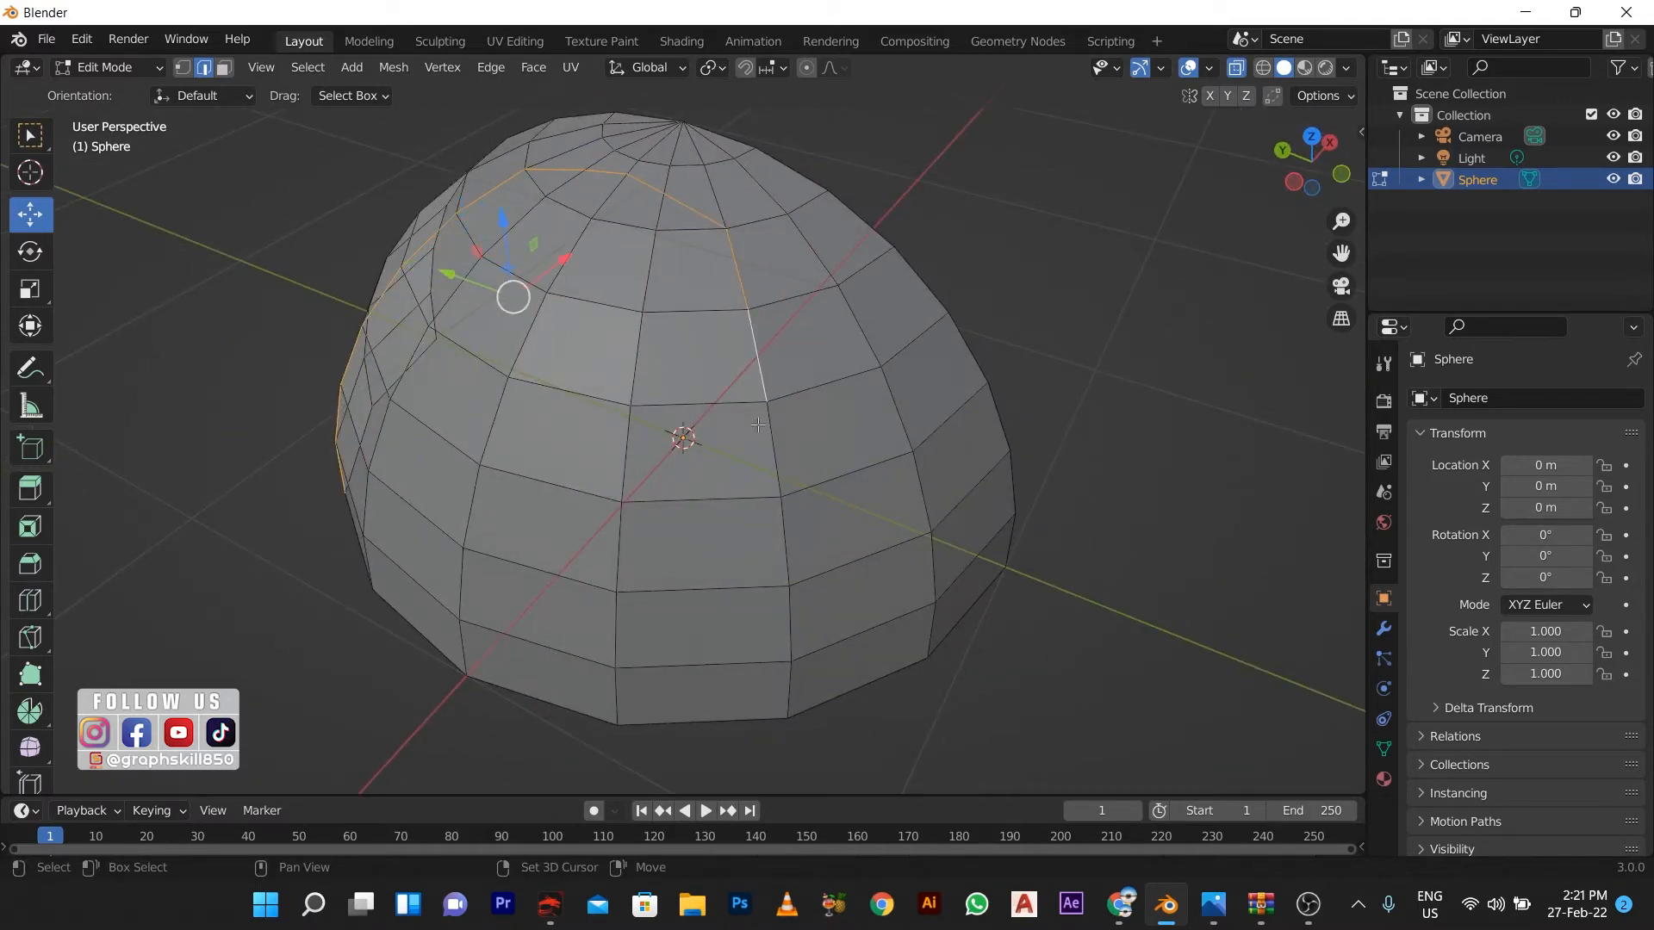
{"action": "left_click", "coordinate": [772, 450], "text": "shift"}
{"action": "left_click", "coordinate": [784, 538], "text": "shift"}
{"action": "left_click", "coordinate": [789, 624], "text": "shift"}
{"action": "left_click", "coordinate": [788, 689], "text": "shift"}
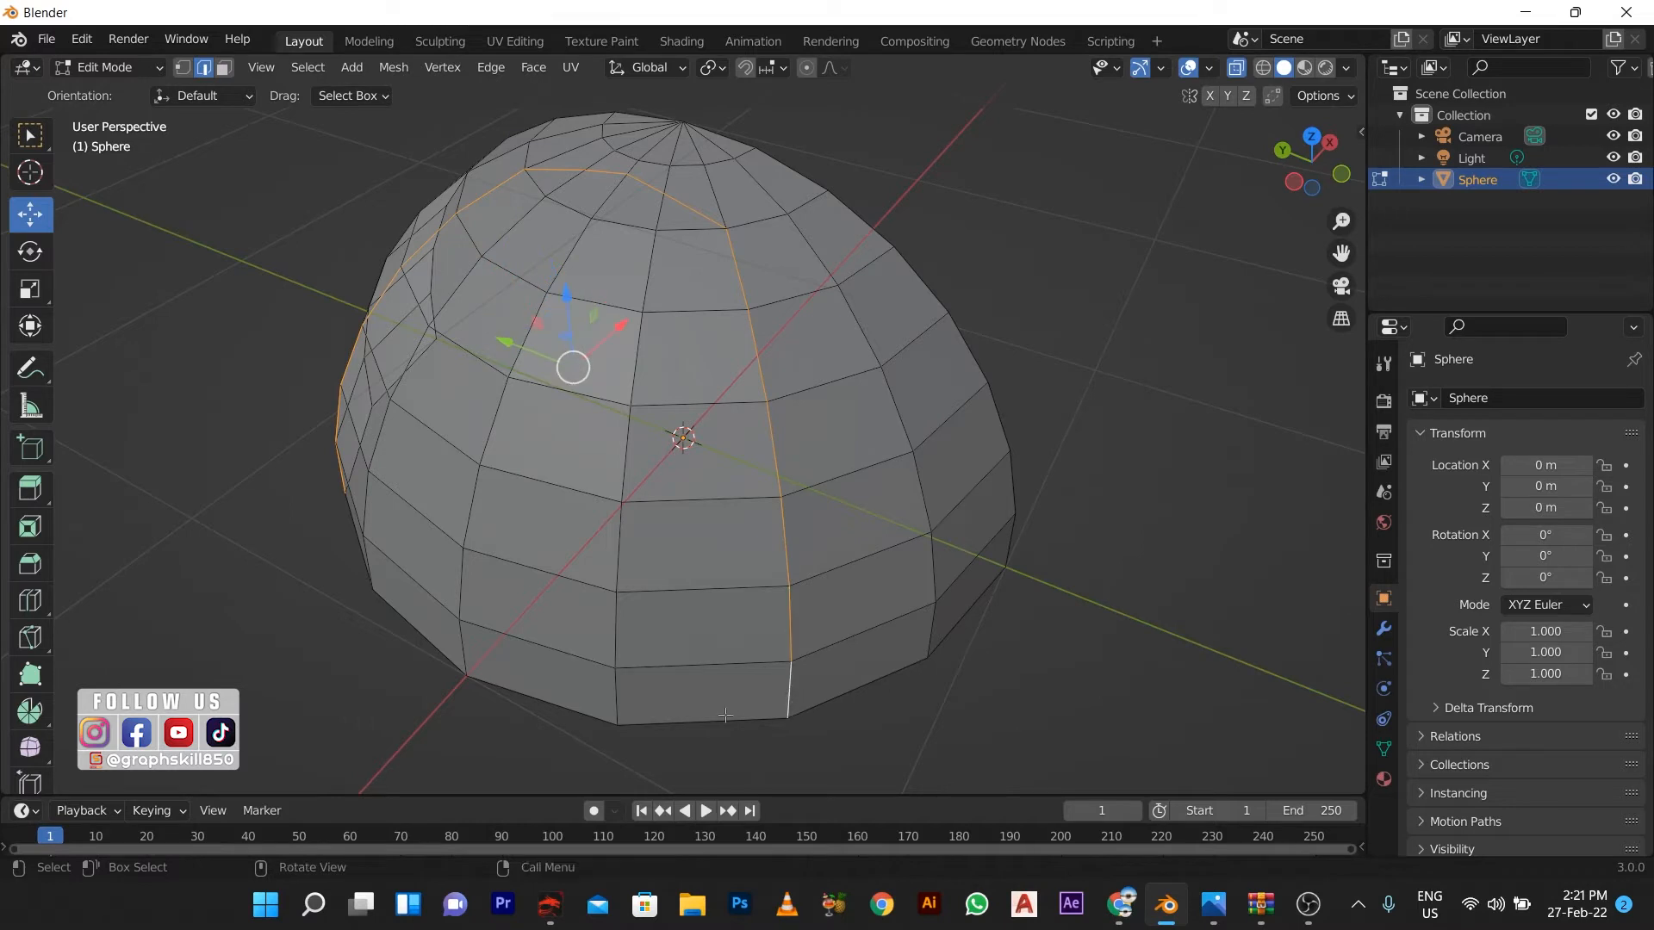
Add the middle meridian's edges from the rim up to the pole to the selection, undoing the stray loop selection near the pole.
{"action": "left_click", "coordinate": [461, 650], "text": "shift"}
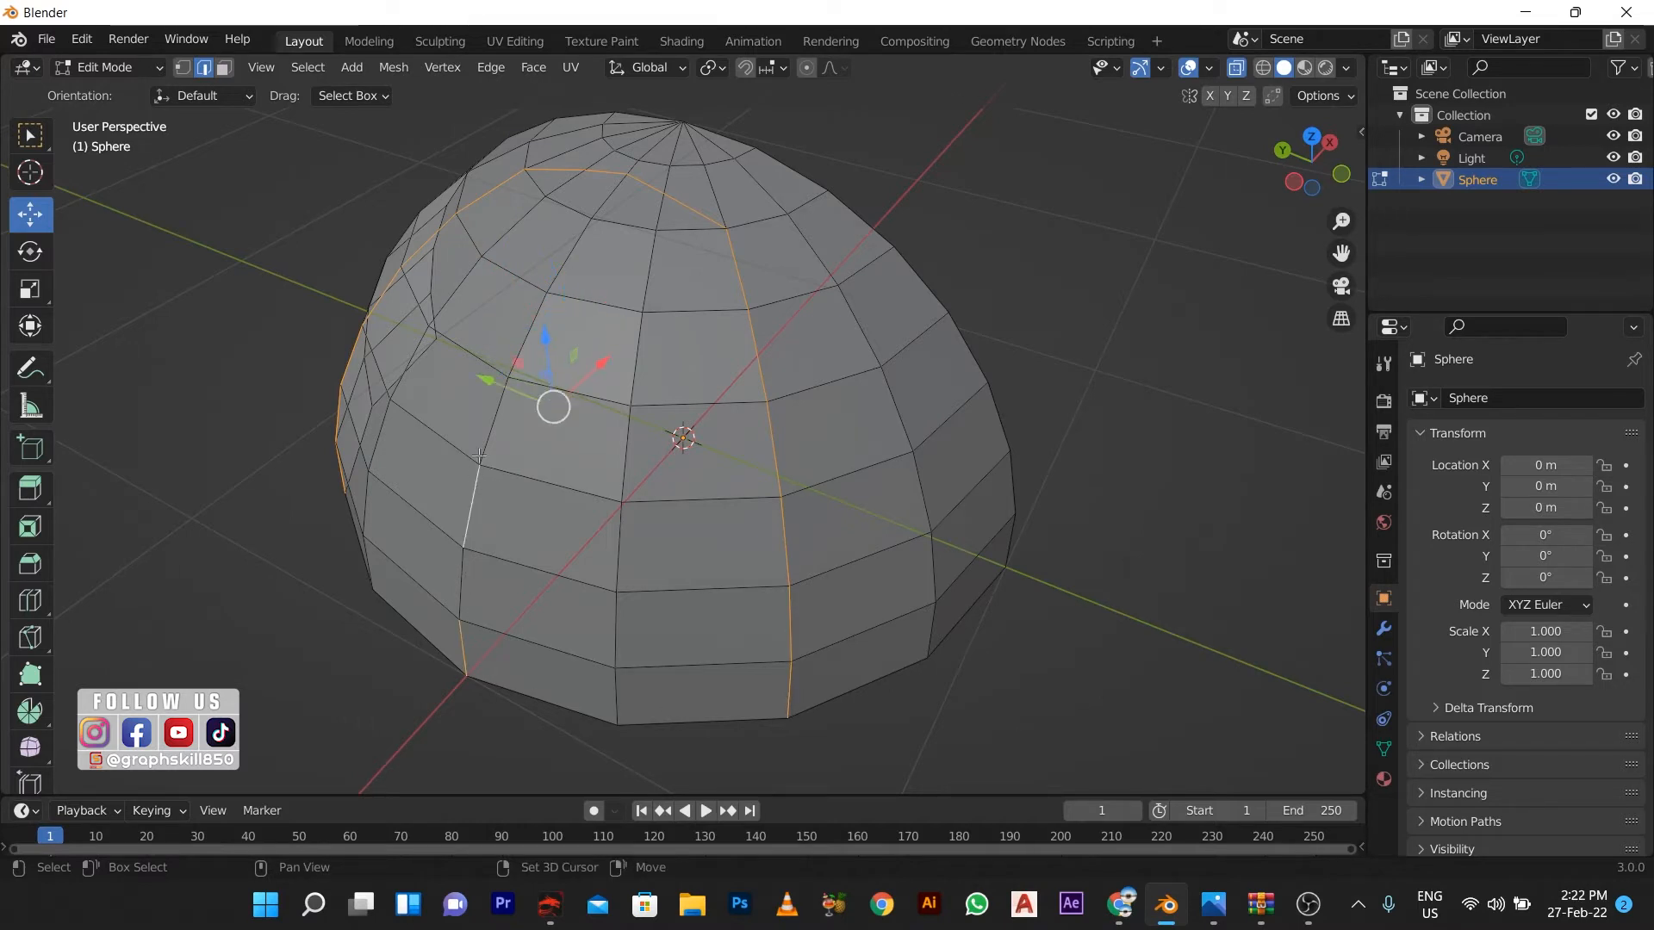
{"action": "left_click", "coordinate": [493, 420], "text": "shift"}
{"action": "left_click", "coordinate": [529, 336], "text": "shift"}
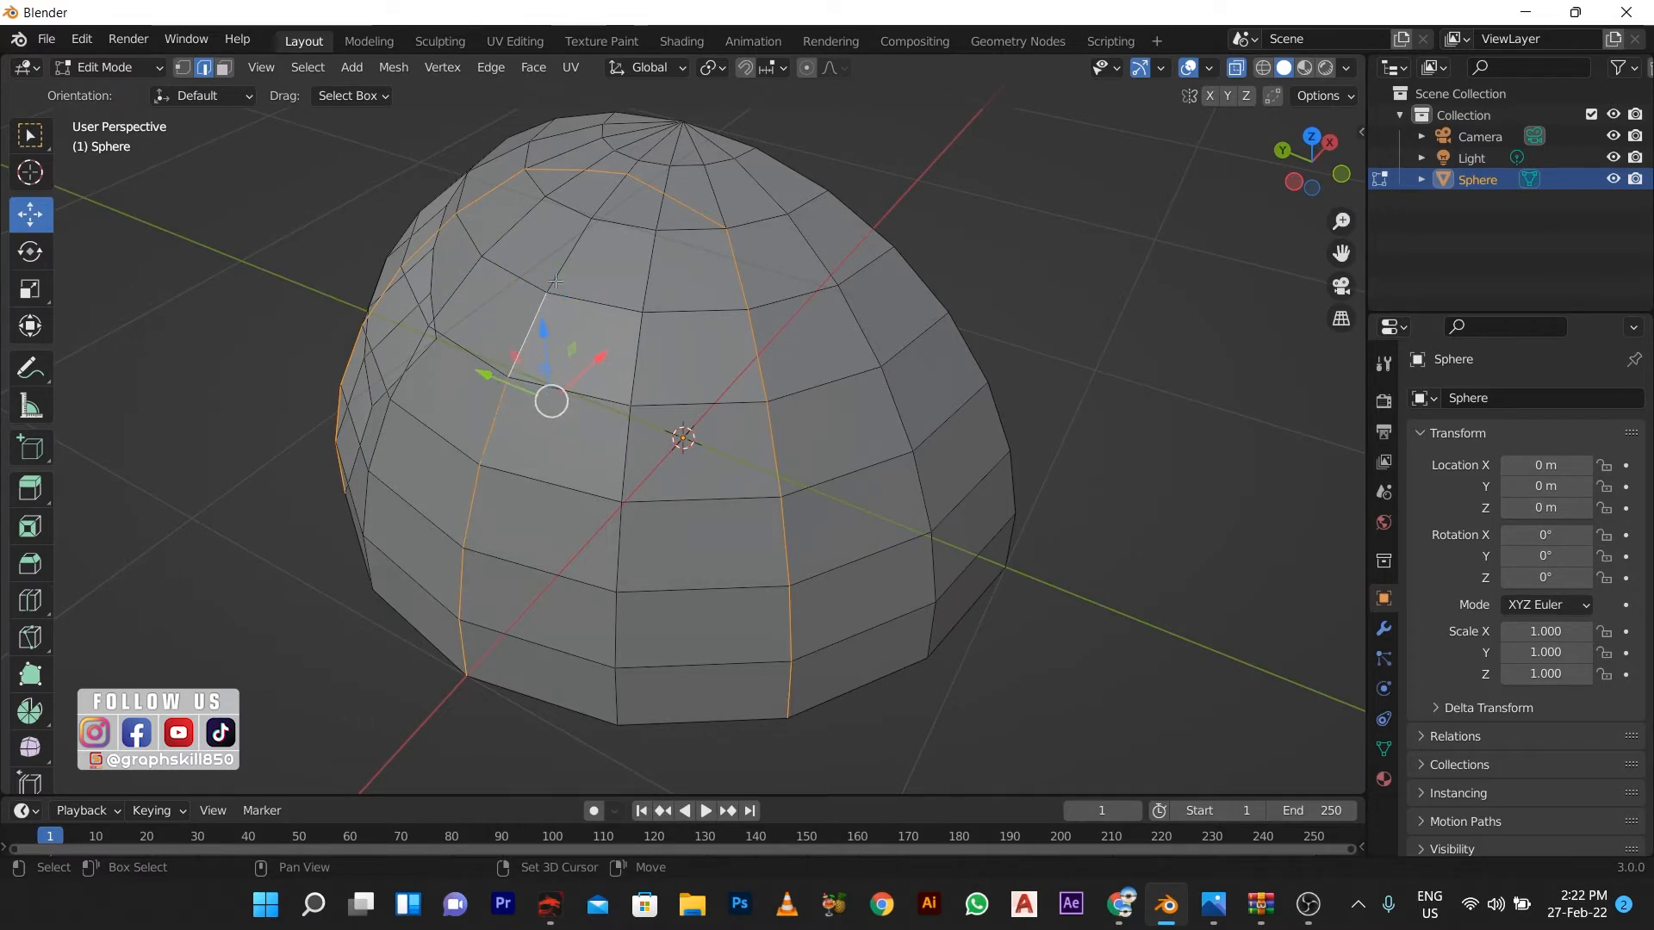
{"action": "left_click", "coordinate": [571, 257], "text": "shift"}
{"action": "left_click", "coordinate": [635, 169], "text": "shift"}
{"action": "middle_click_drag", "start_coordinate": [661, 139], "coordinate": [632, 364]}
{"action": "left_click", "coordinate": [631, 364], "text": "shift"}
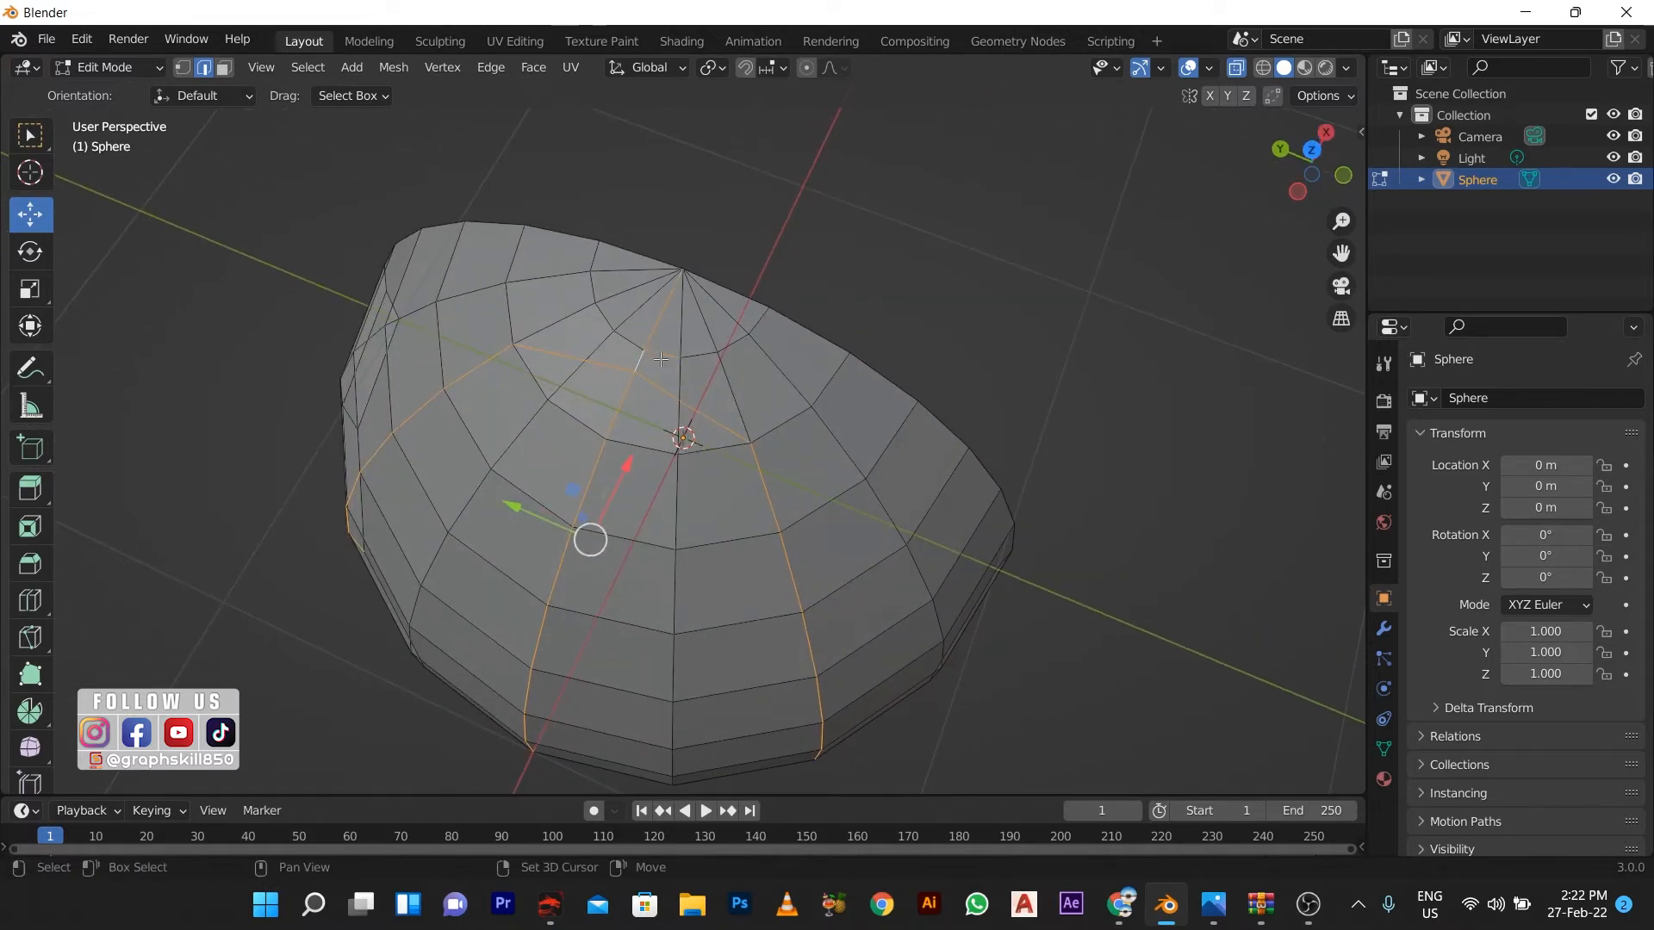
{"action": "left_click", "coordinate": [668, 356], "text": "alt"}
{"action": "key", "text": "ctrl+z"}
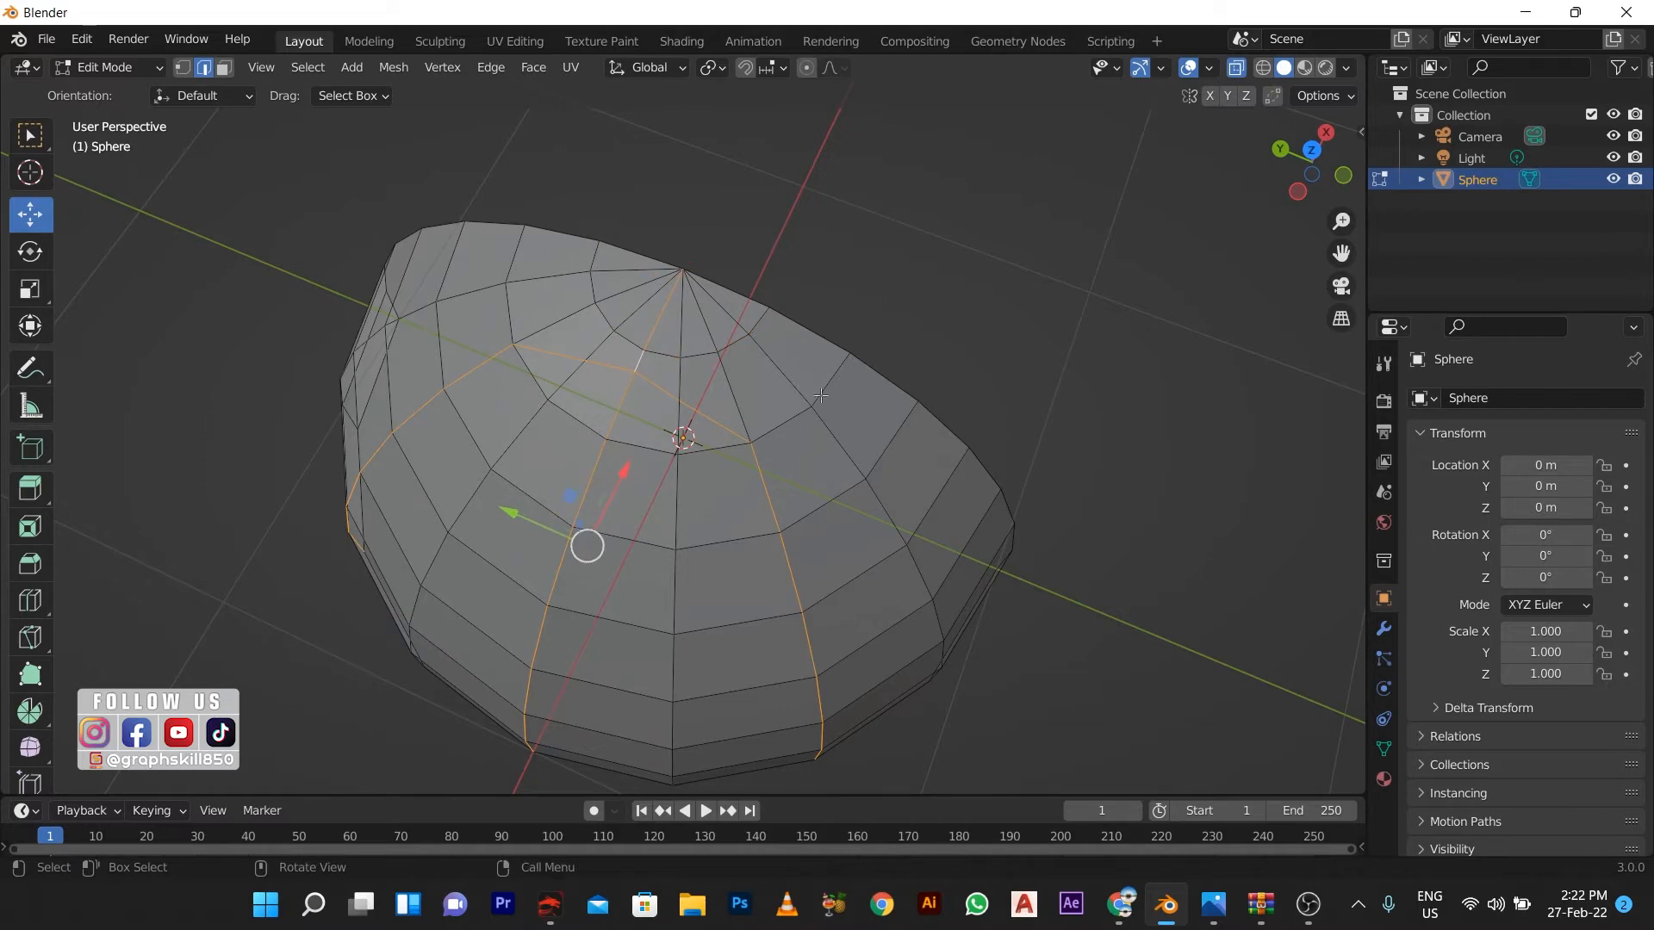
Add a Mirror modifier to the quarter sphere on the X axis.
{"action": "middle_click_drag", "start_coordinate": [821, 395], "coordinate": [817, 481]}
{"action": "scroll", "coordinate": [825, 518], "scroll_direction": "down", "scroll_amount": 4}
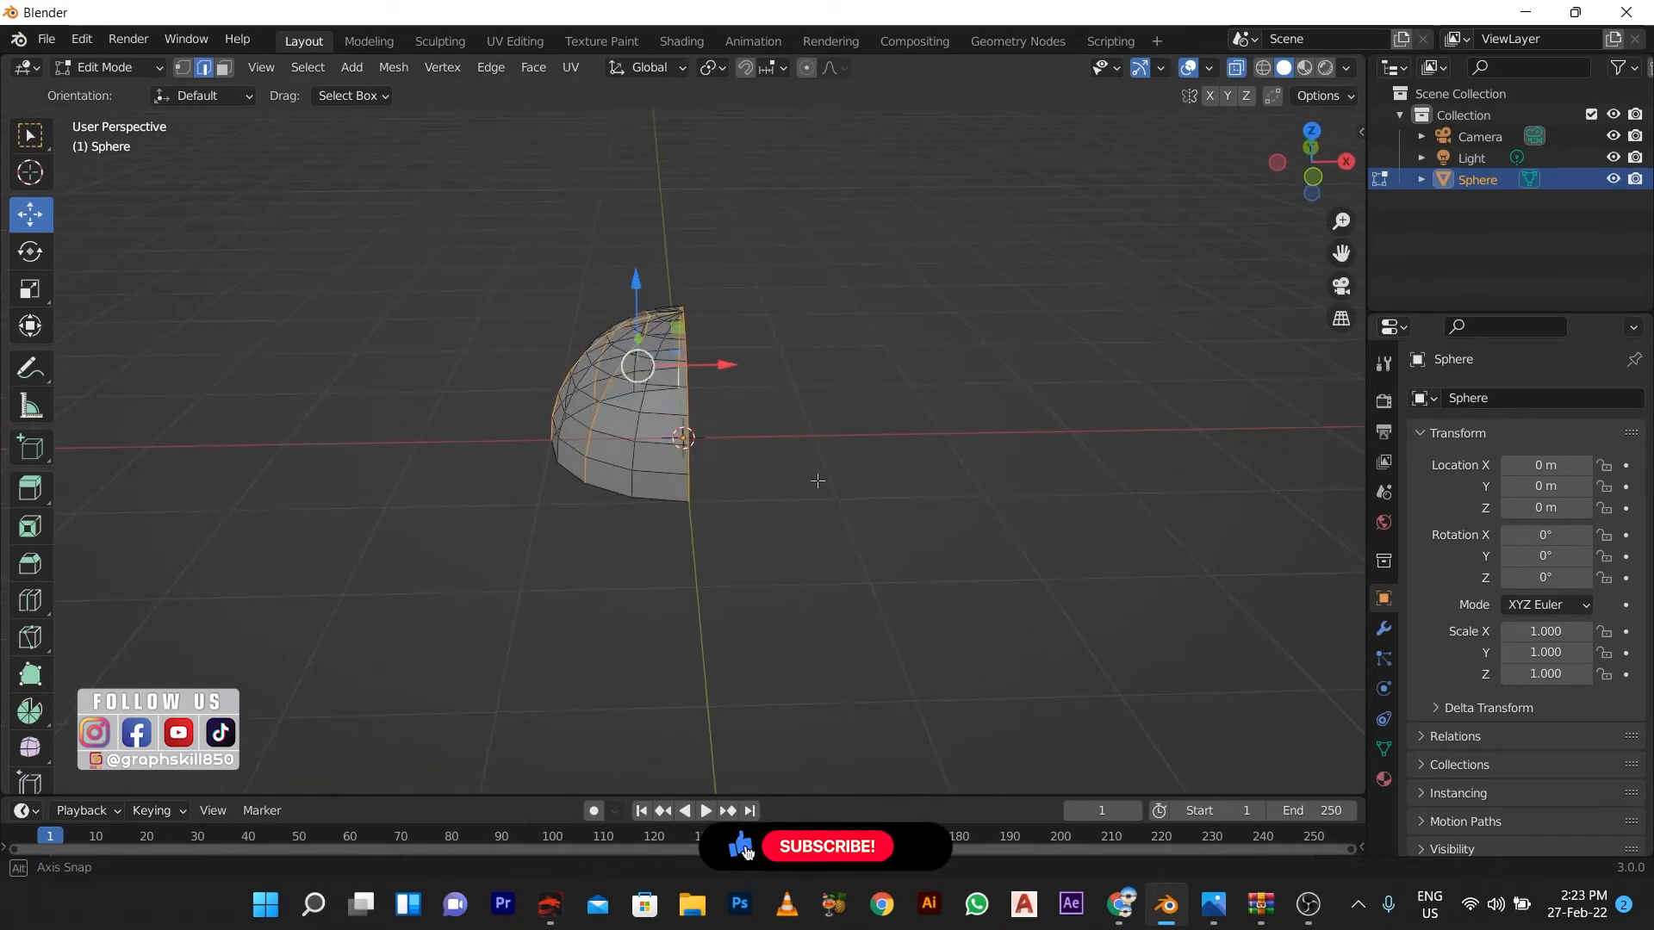
{"action": "left_click", "coordinate": [1384, 628]}
{"action": "left_click", "coordinate": [1473, 397]}
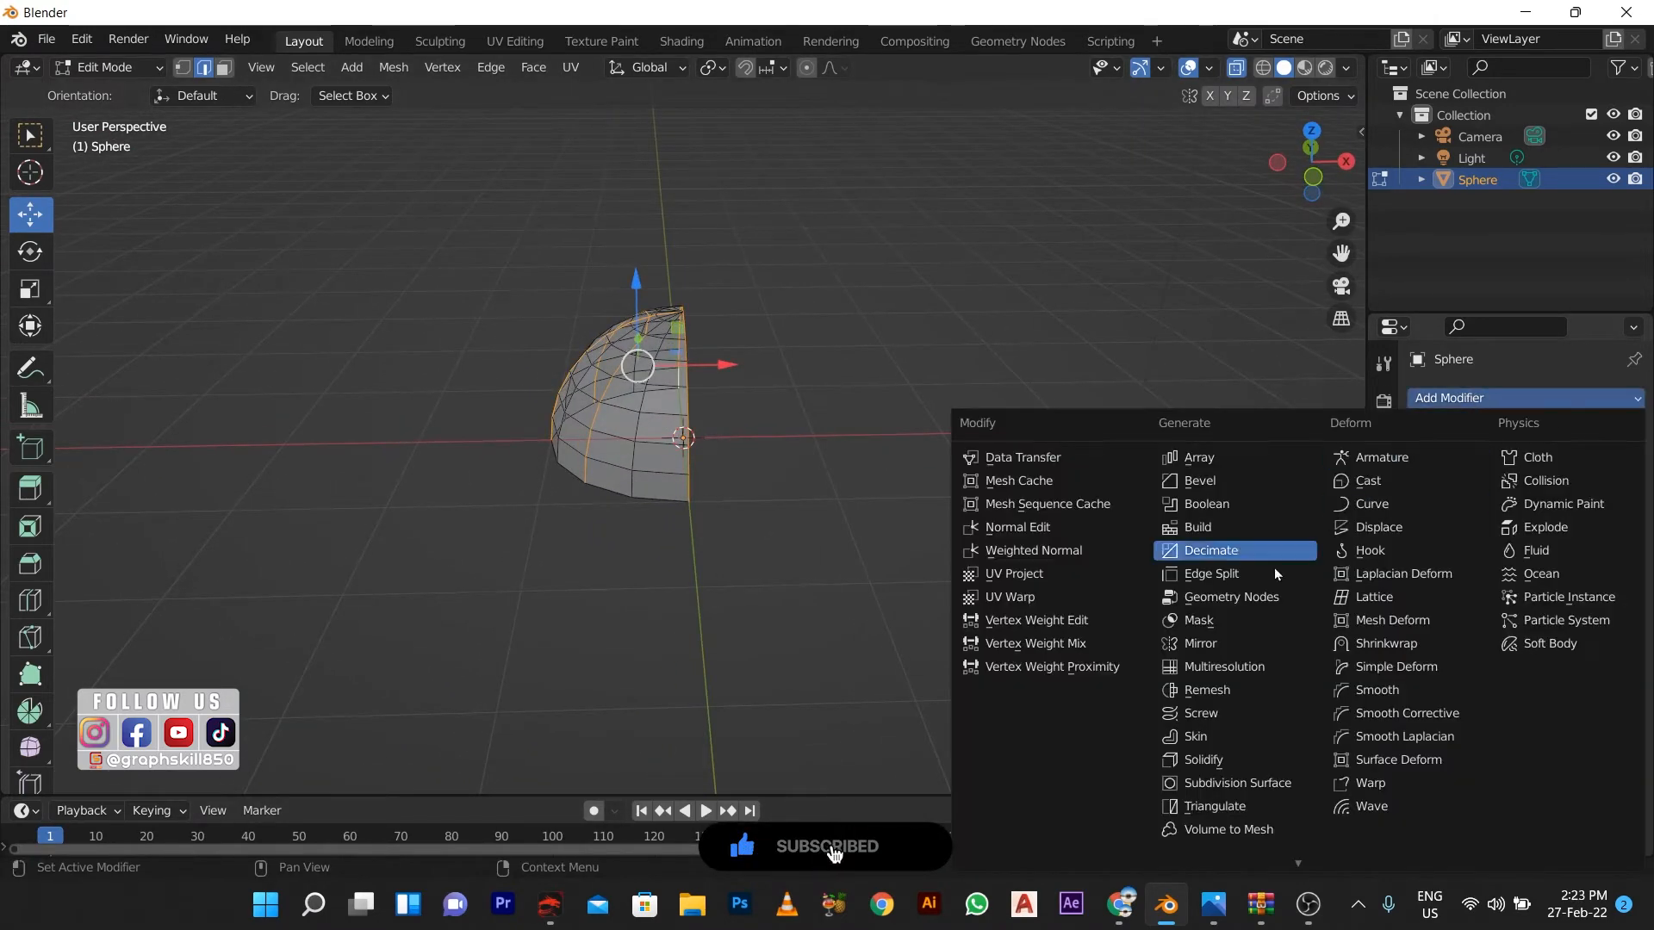
{"action": "left_click", "coordinate": [1201, 643]}
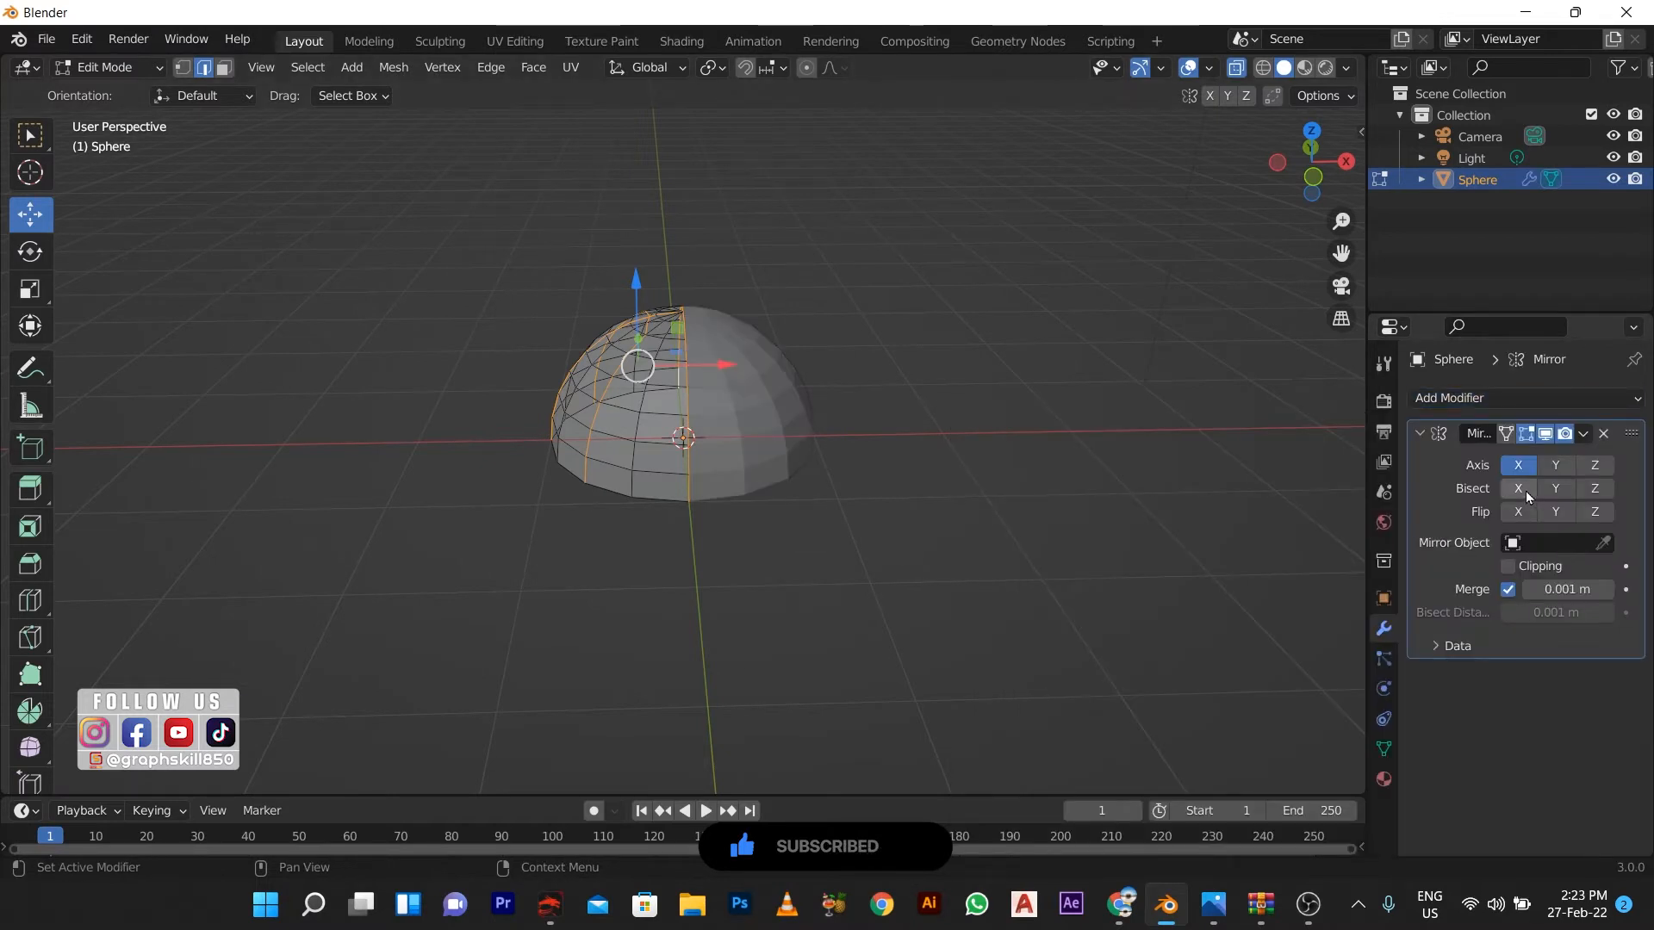
{"action": "left_click", "coordinate": [1598, 488]}
{"action": "left_click", "coordinate": [1598, 488]}
{"action": "left_click", "coordinate": [1519, 489]}
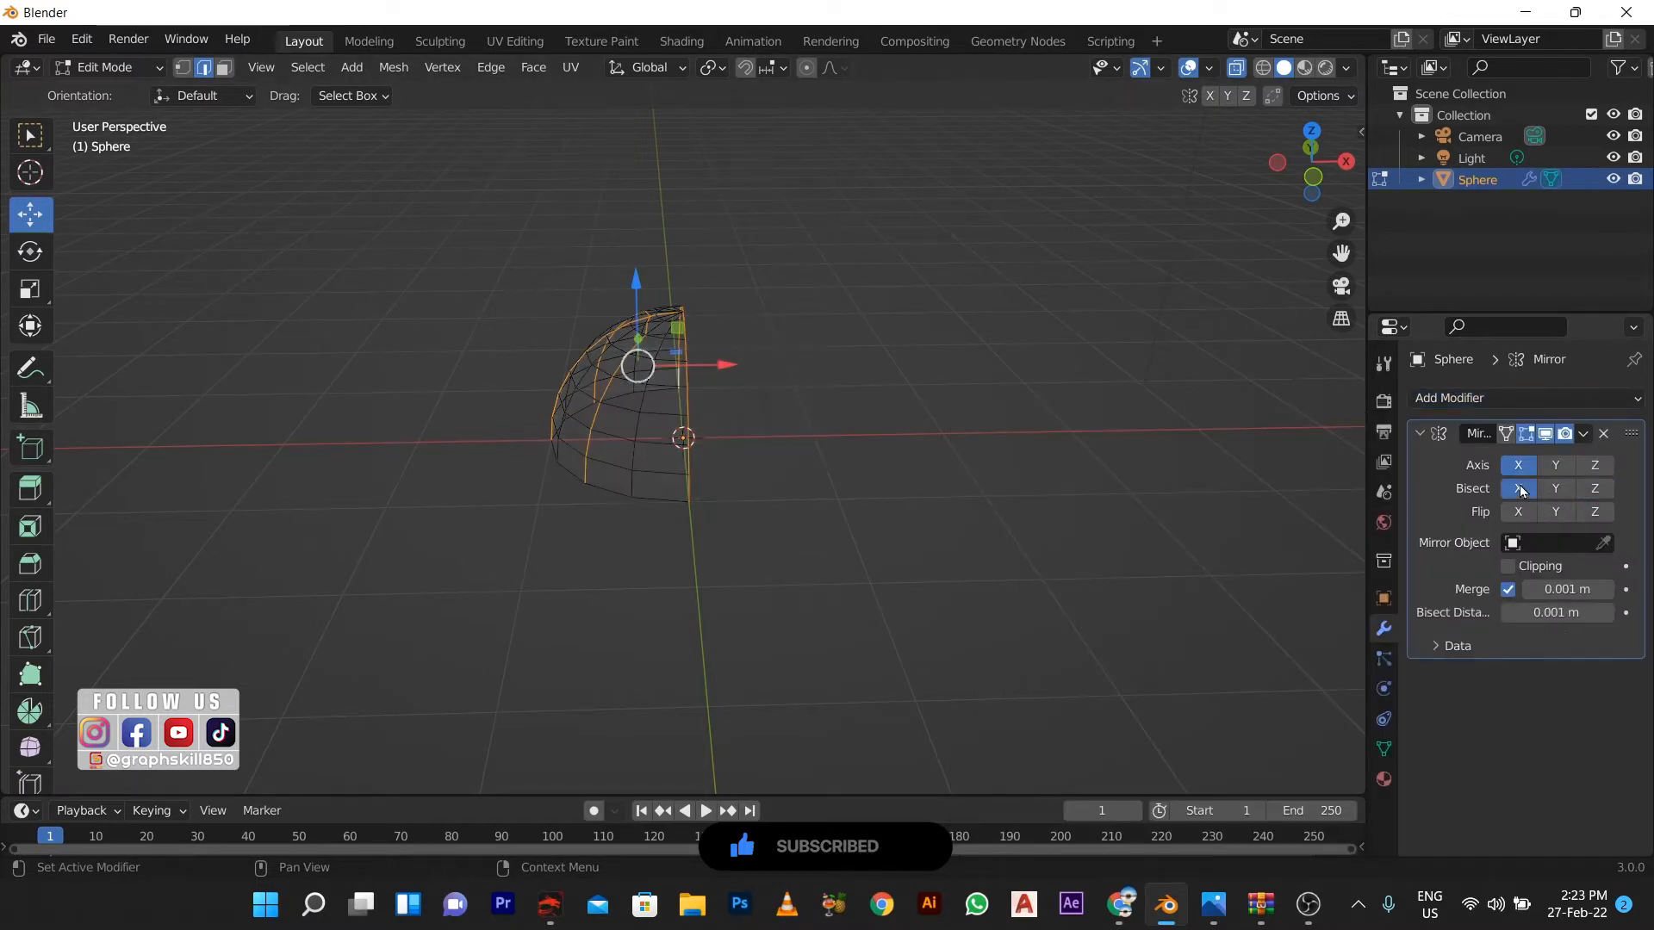
{"action": "left_click", "coordinate": [1518, 489]}
Enable the Mirror modifier's Z axis as well and apply the modifier in Object Mode.
{"action": "left_click", "coordinate": [1596, 465]}
{"action": "middle_click_drag", "start_coordinate": [689, 491], "coordinate": [674, 496]}
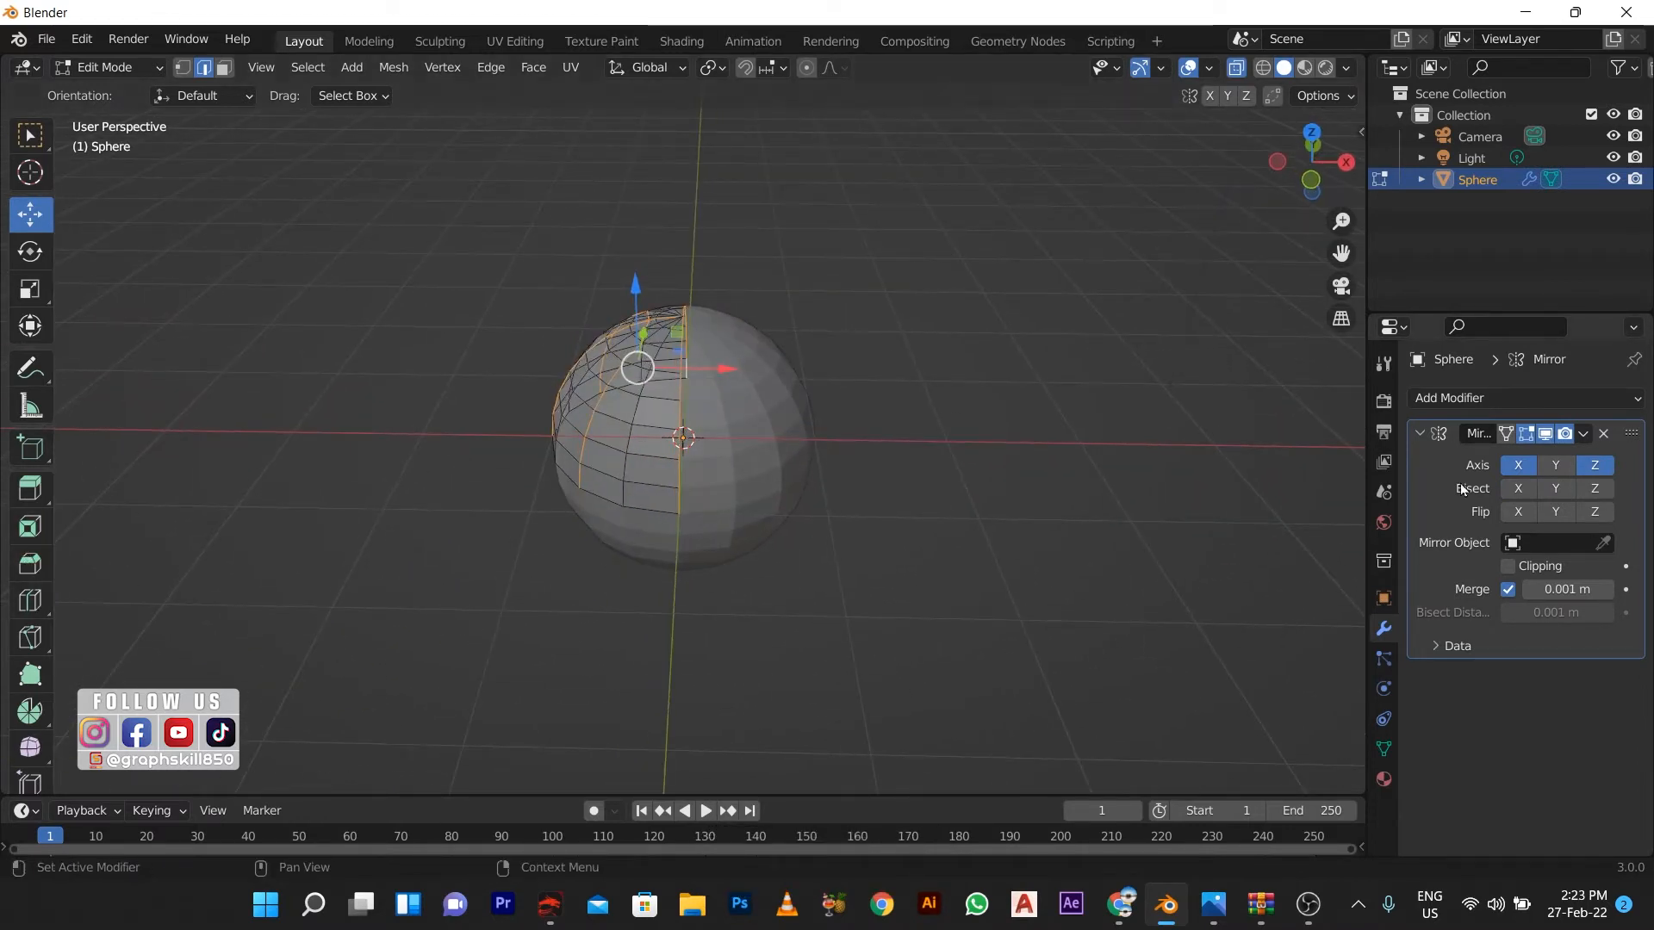
{"action": "left_click", "coordinate": [1582, 434]}
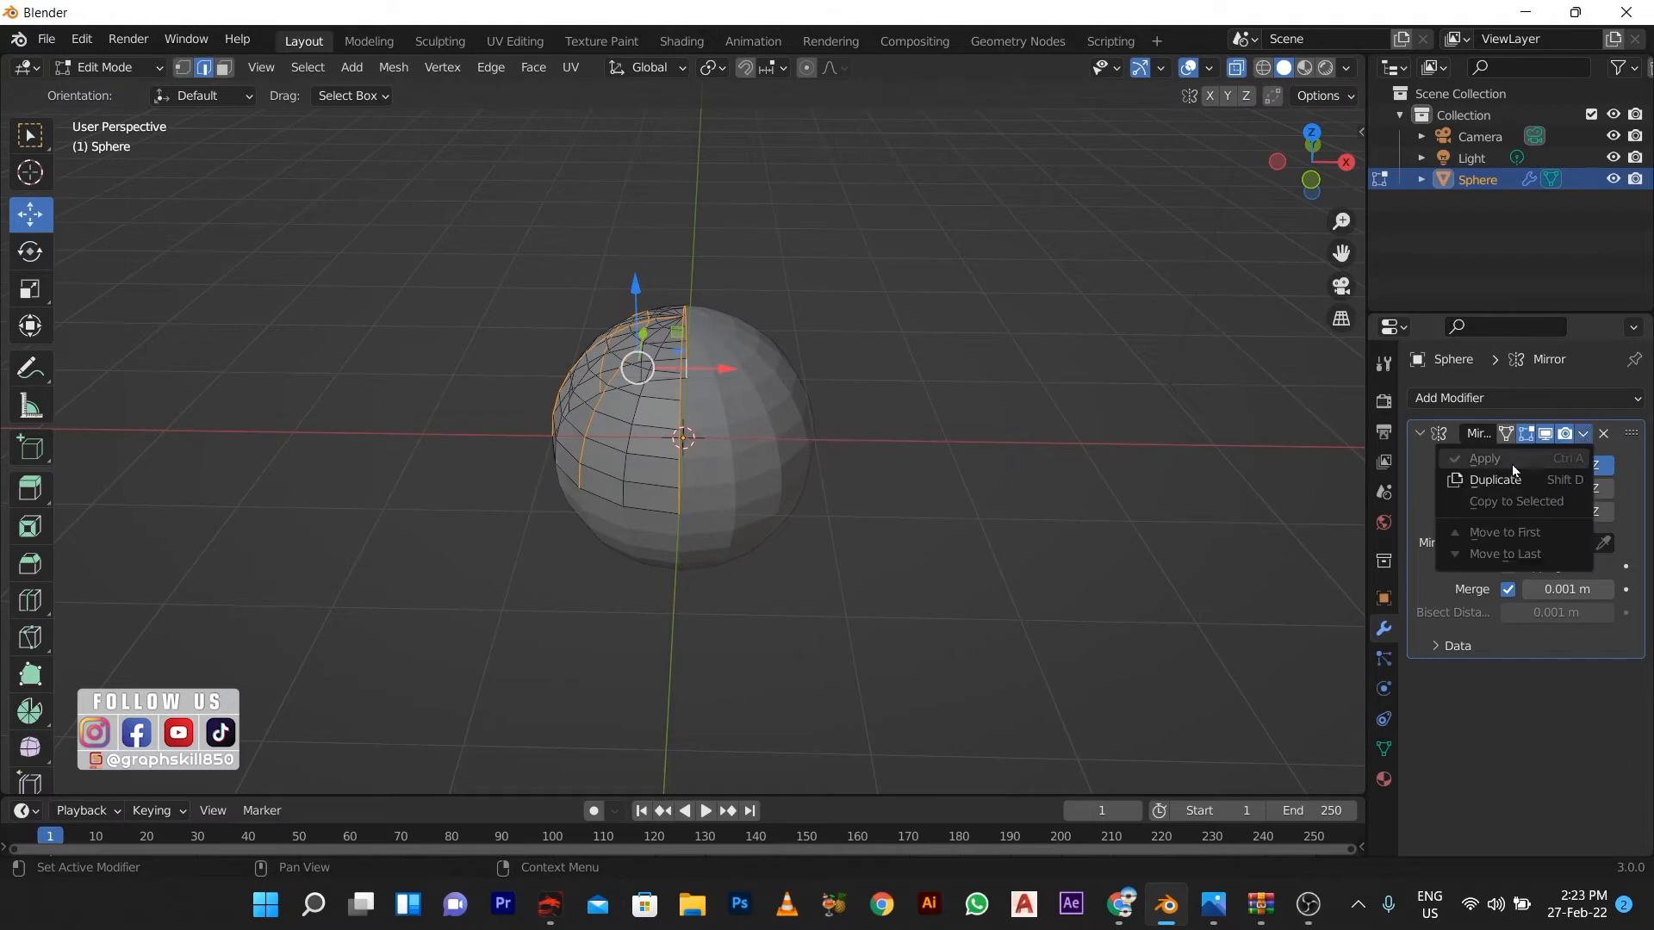
{"action": "key", "text": "Tab"}
{"action": "left_click", "coordinate": [1583, 434]}
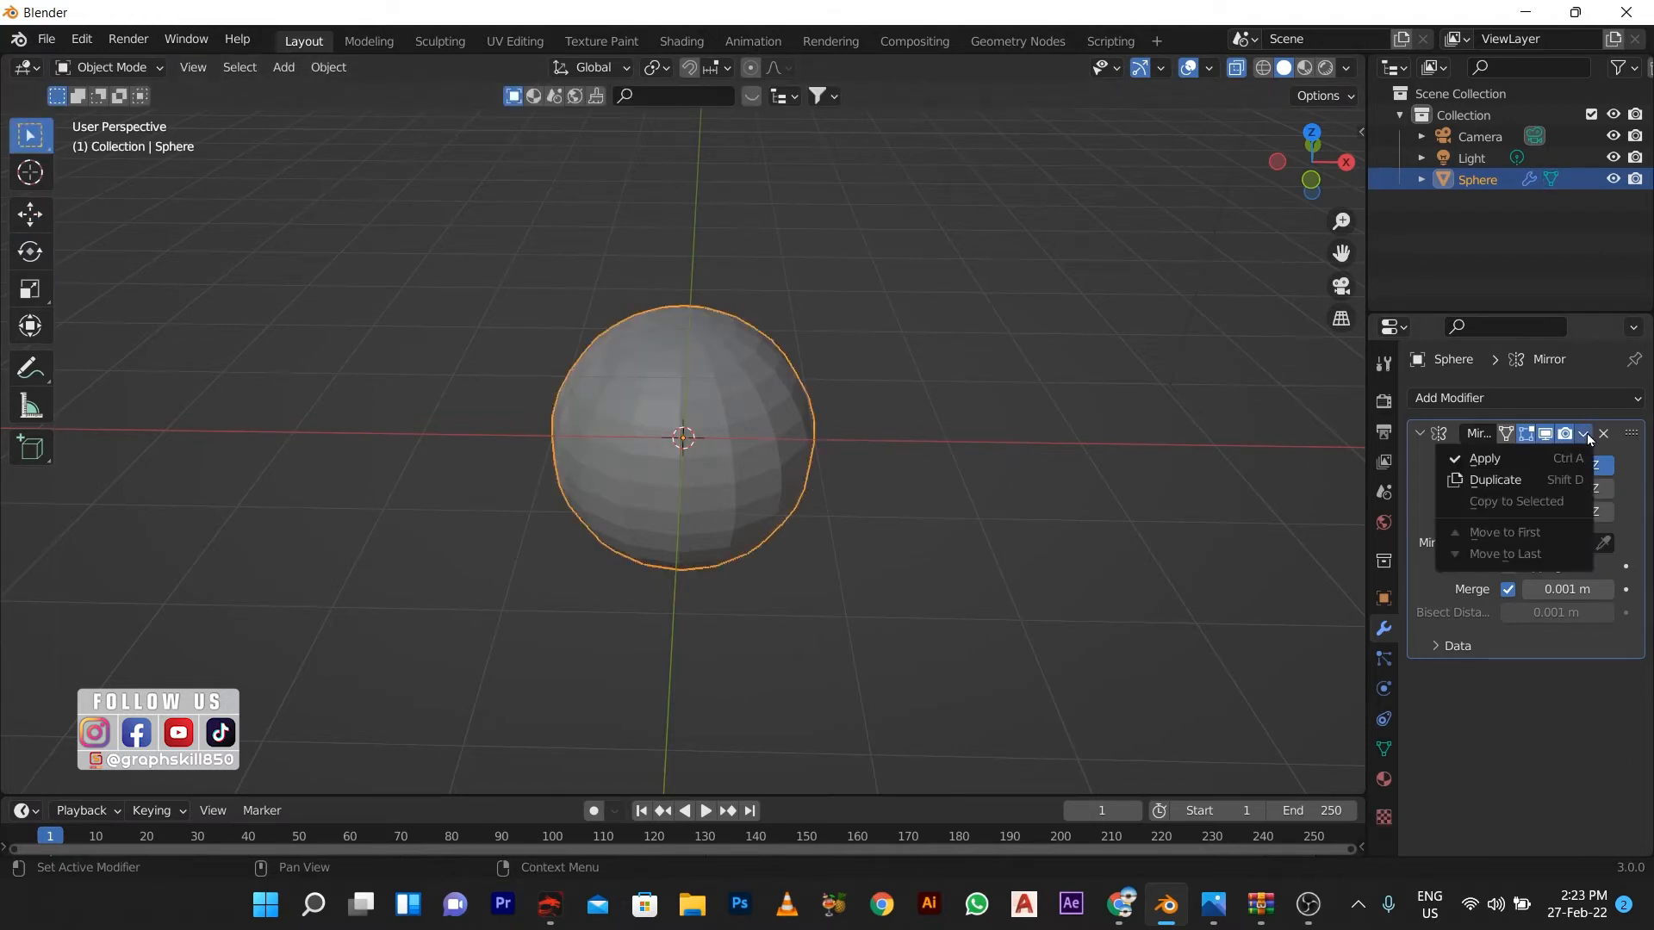
{"action": "left_click", "coordinate": [1517, 459]}
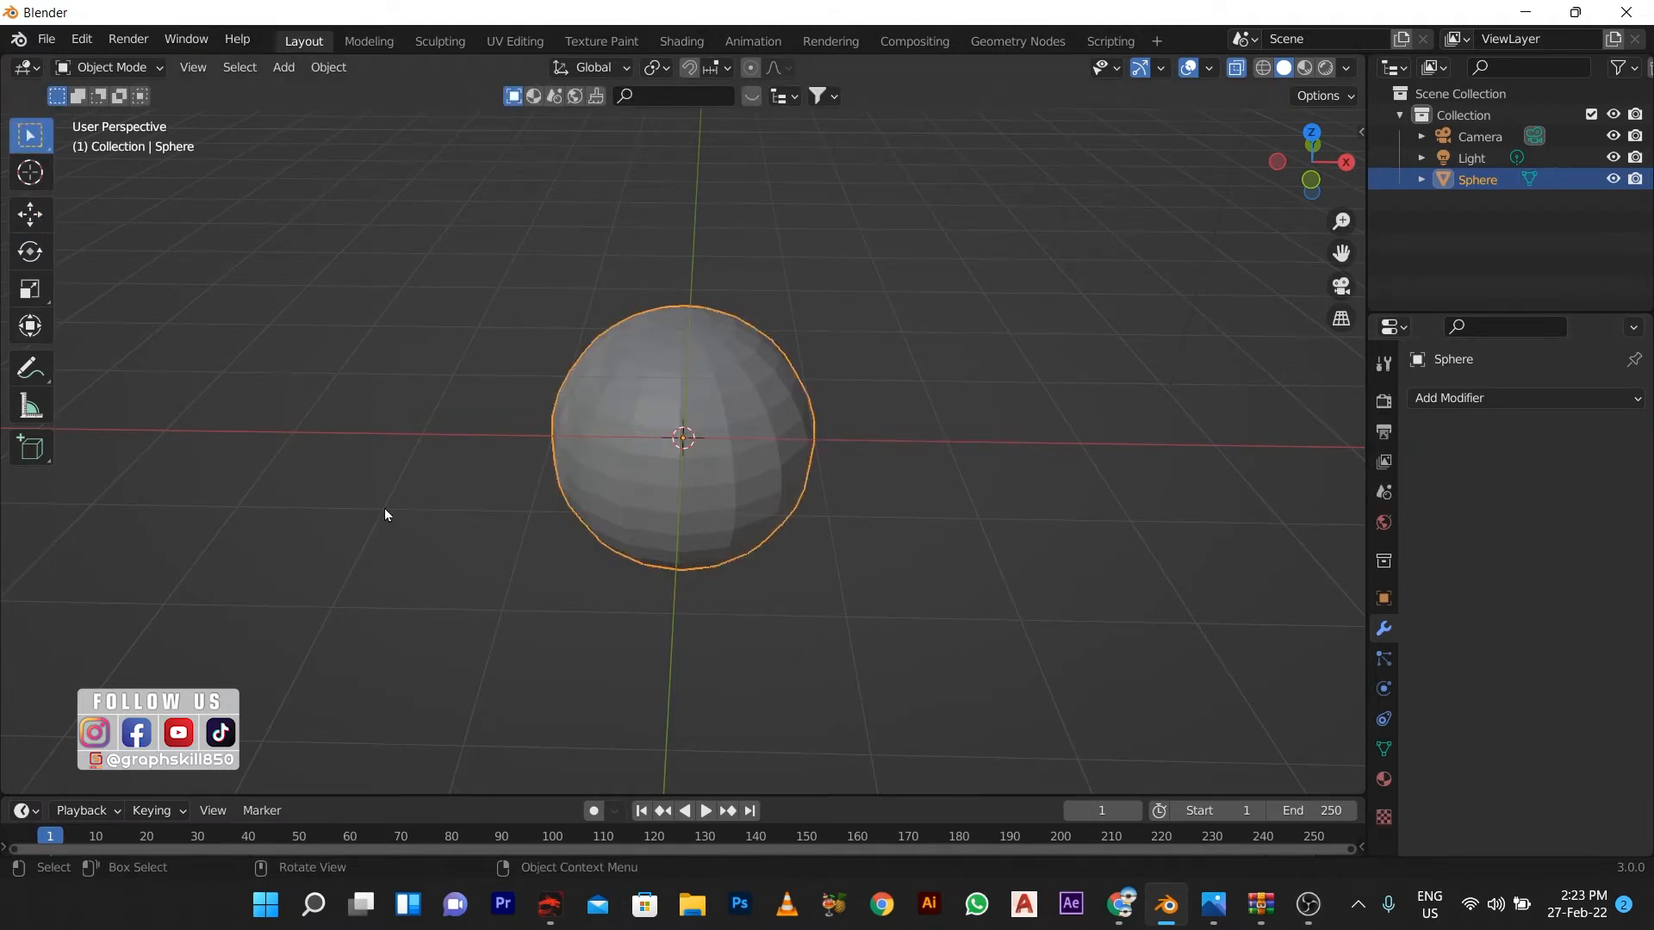
Turn off X-ray in Edit Mode and bevel the selected seam edges with a width of 0.03 m and 7 segments.
{"action": "key", "text": "Tab"}
{"action": "middle_click_drag", "start_coordinate": [531, 459], "coordinate": [1232, 90]}
{"action": "left_click", "coordinate": [1235, 70]}
{"action": "middle_click_drag", "start_coordinate": [792, 301], "coordinate": [820, 291]}
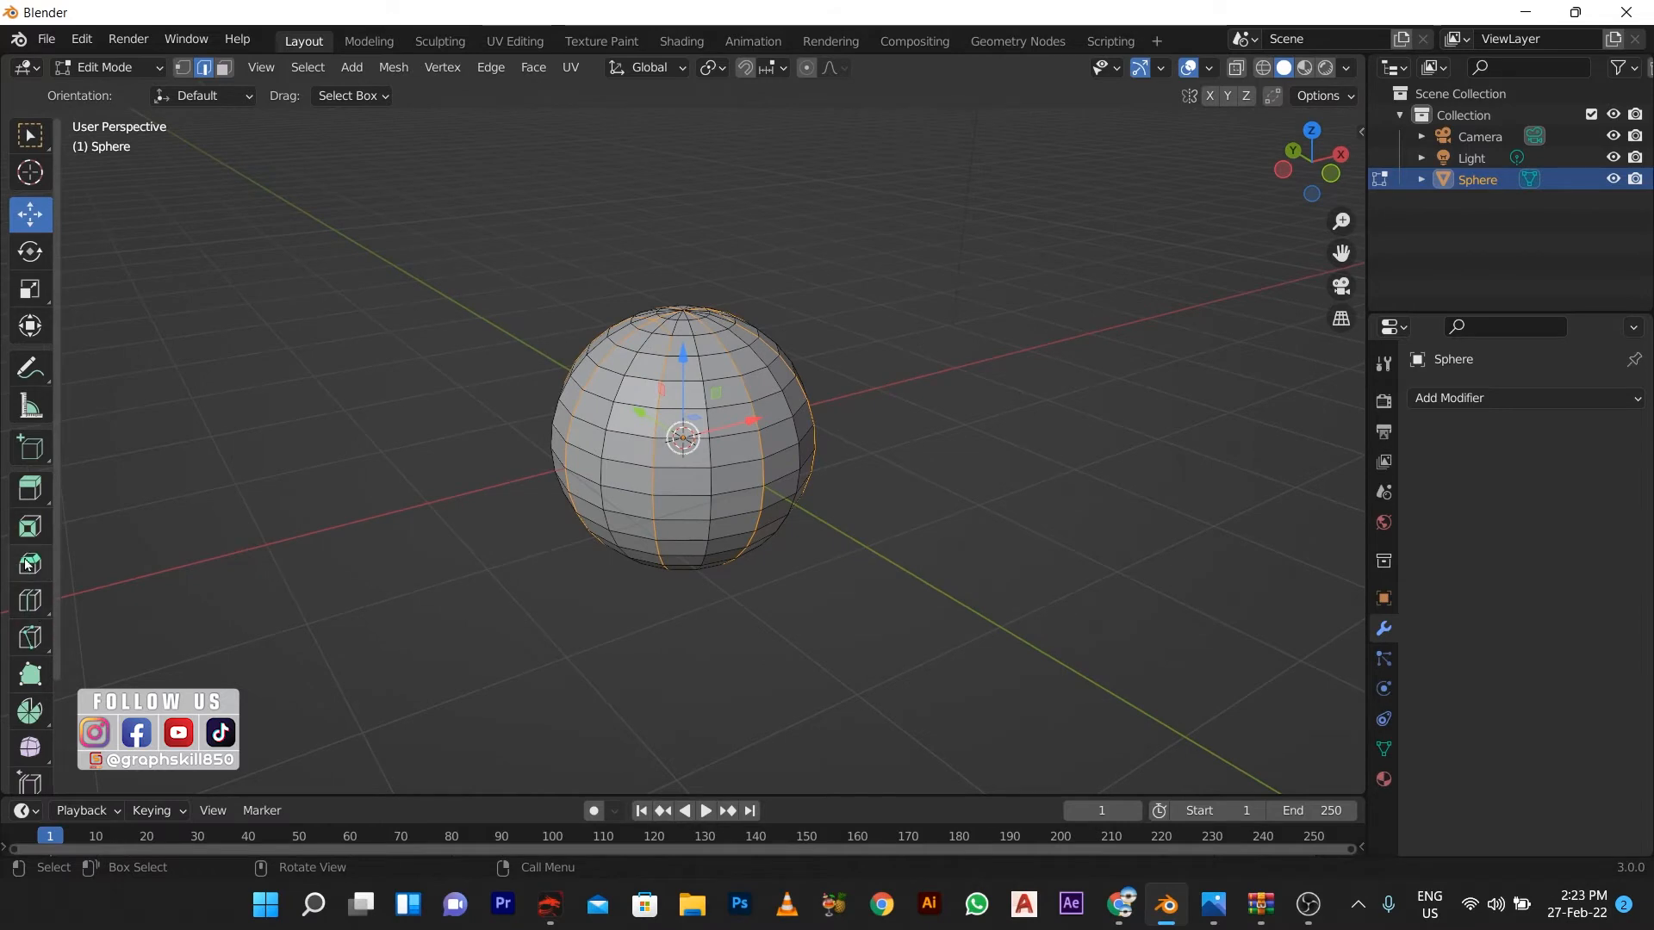
{"action": "left_click", "coordinate": [29, 564]}
{"action": "left_click_drag", "start_coordinate": [628, 382], "coordinate": [767, 437]}
{"action": "scroll", "coordinate": [633, 385], "scroll_direction": "up", "scroll_amount": 1}
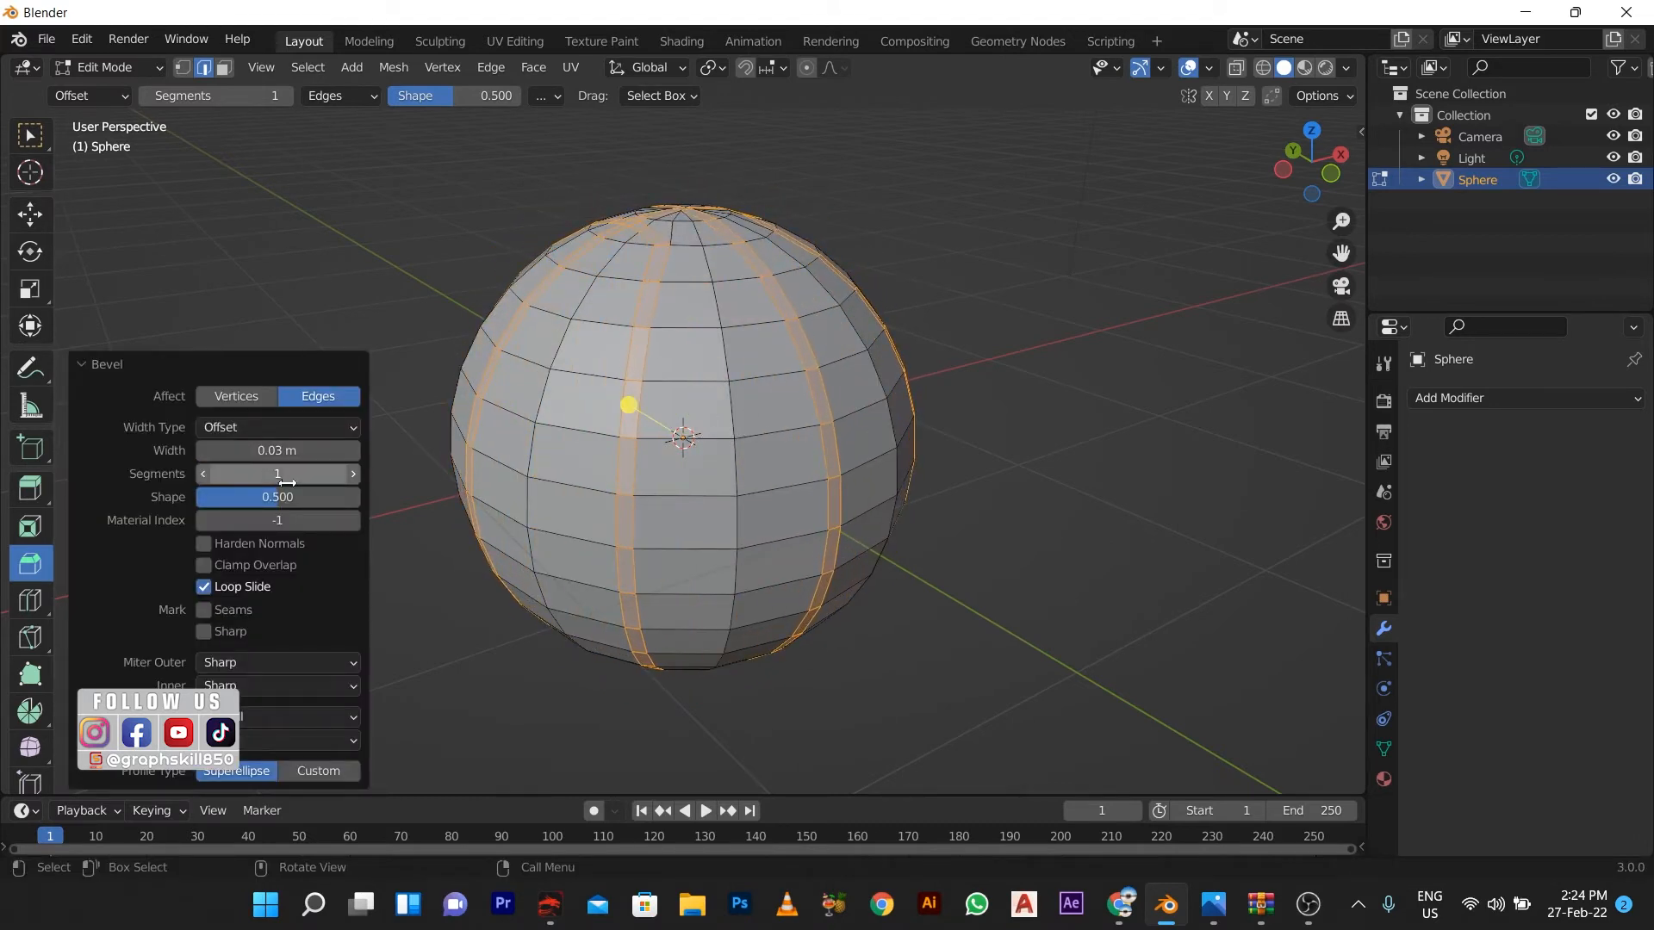
{"action": "left_click", "coordinate": [286, 475]}
{"action": "key", "text": "Return"}
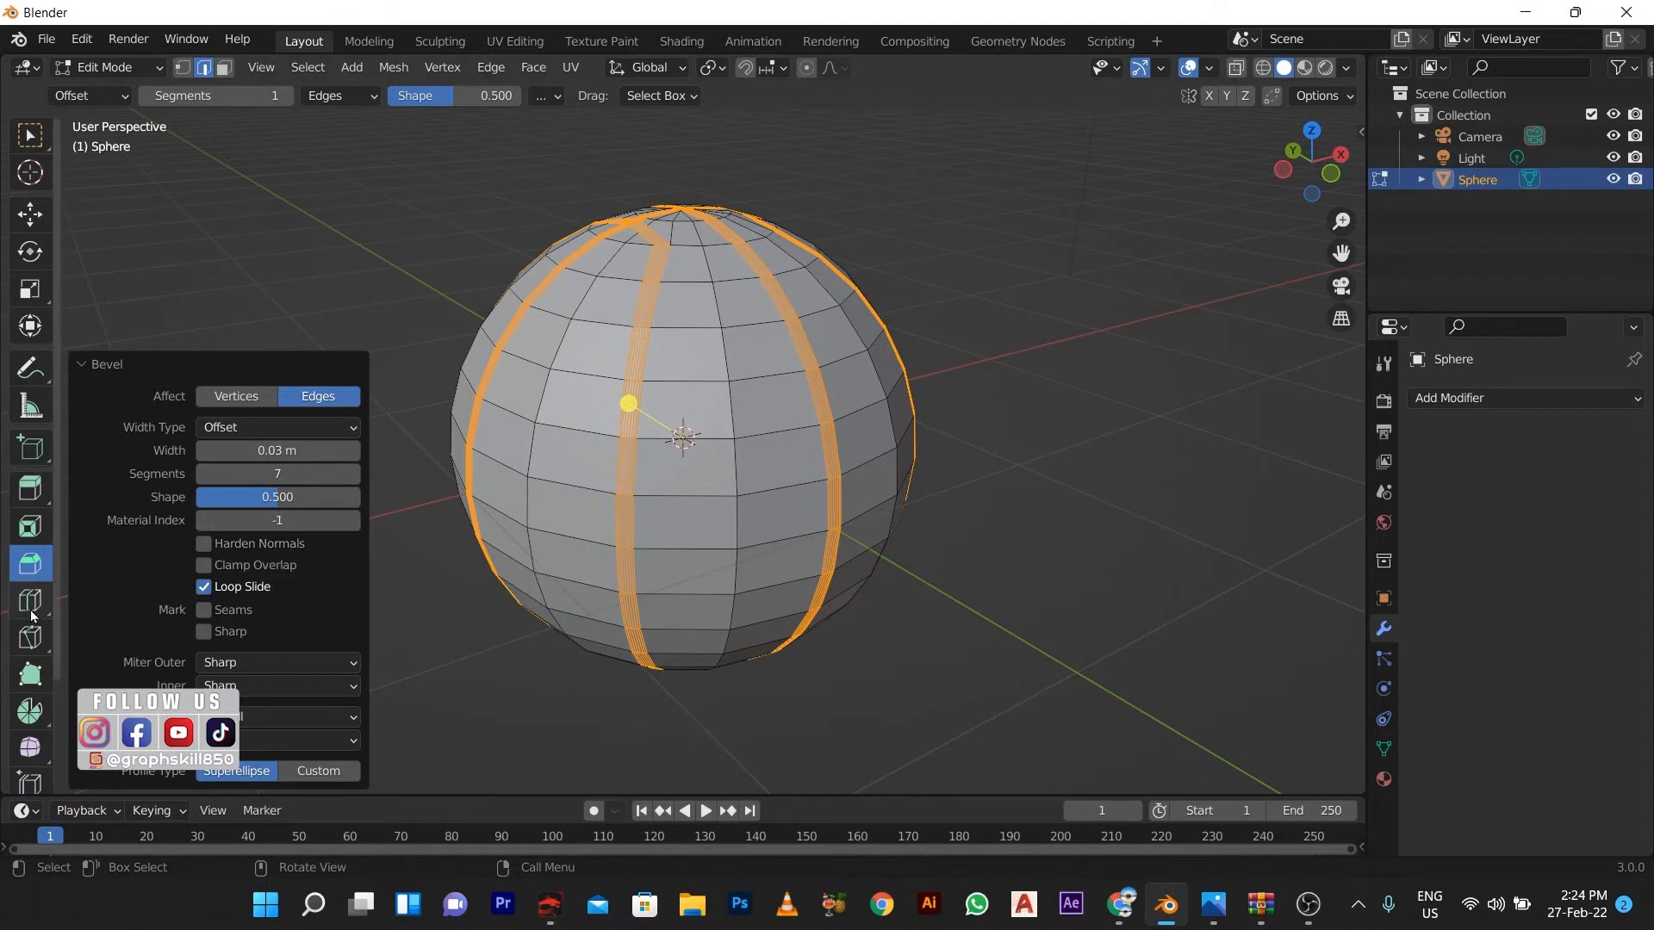
Shrink the seam selection with Select Less and scale it to 0.98 along Z.
{"action": "left_click", "coordinate": [306, 68]}
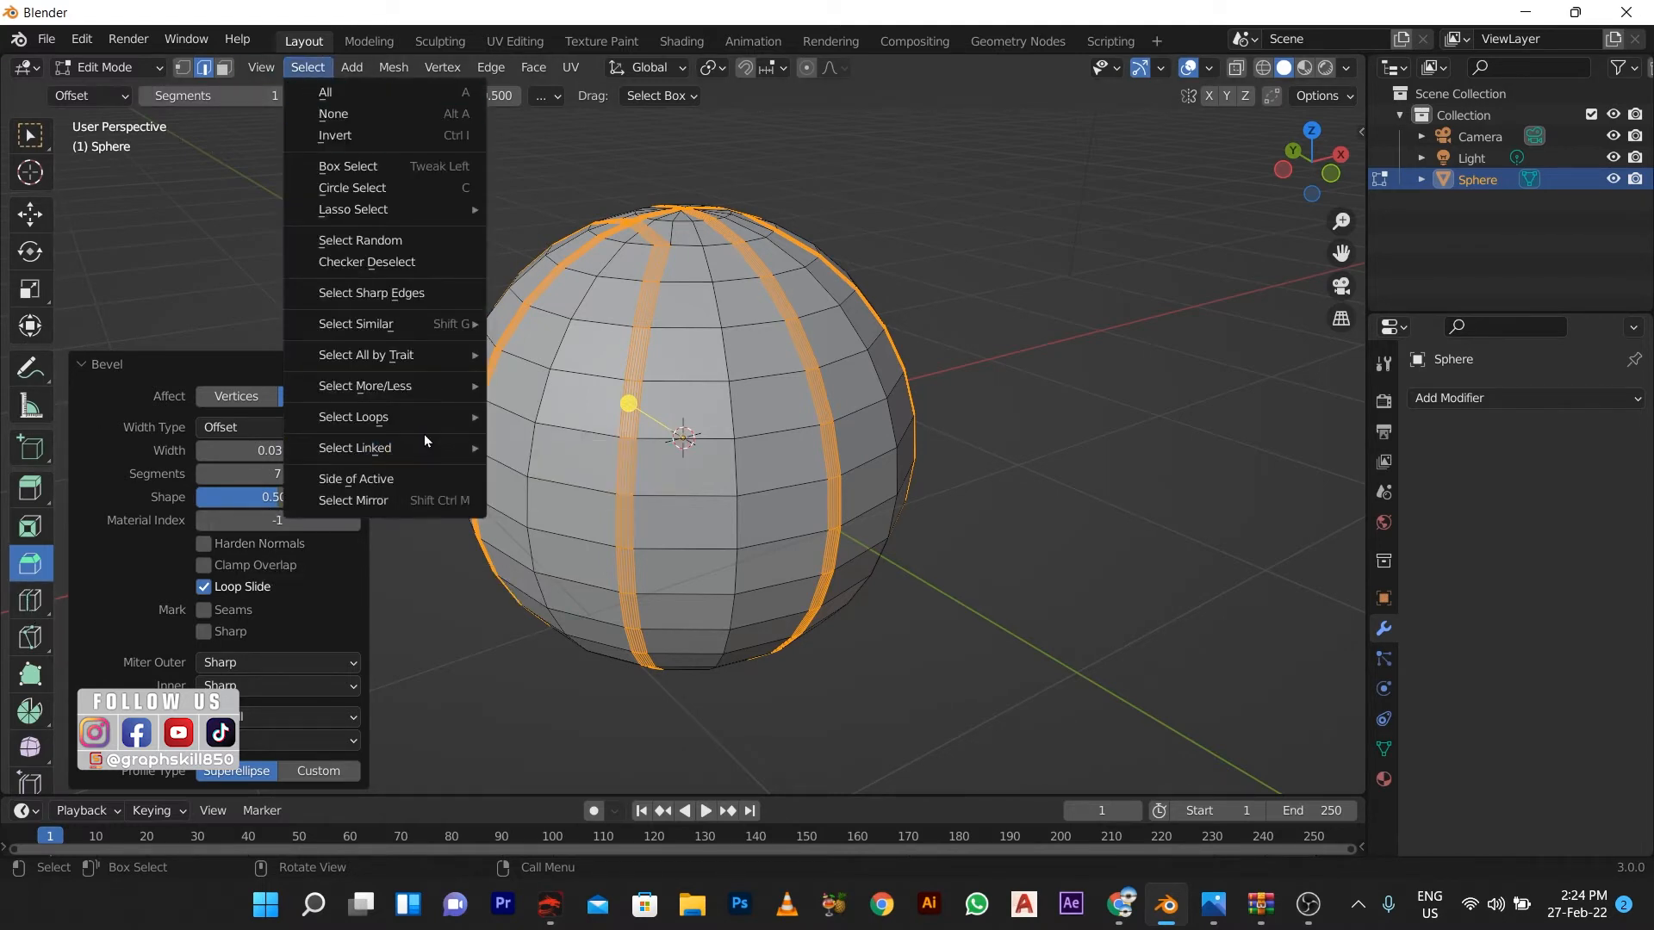
{"action": "mouse_move", "coordinate": [405, 395]}
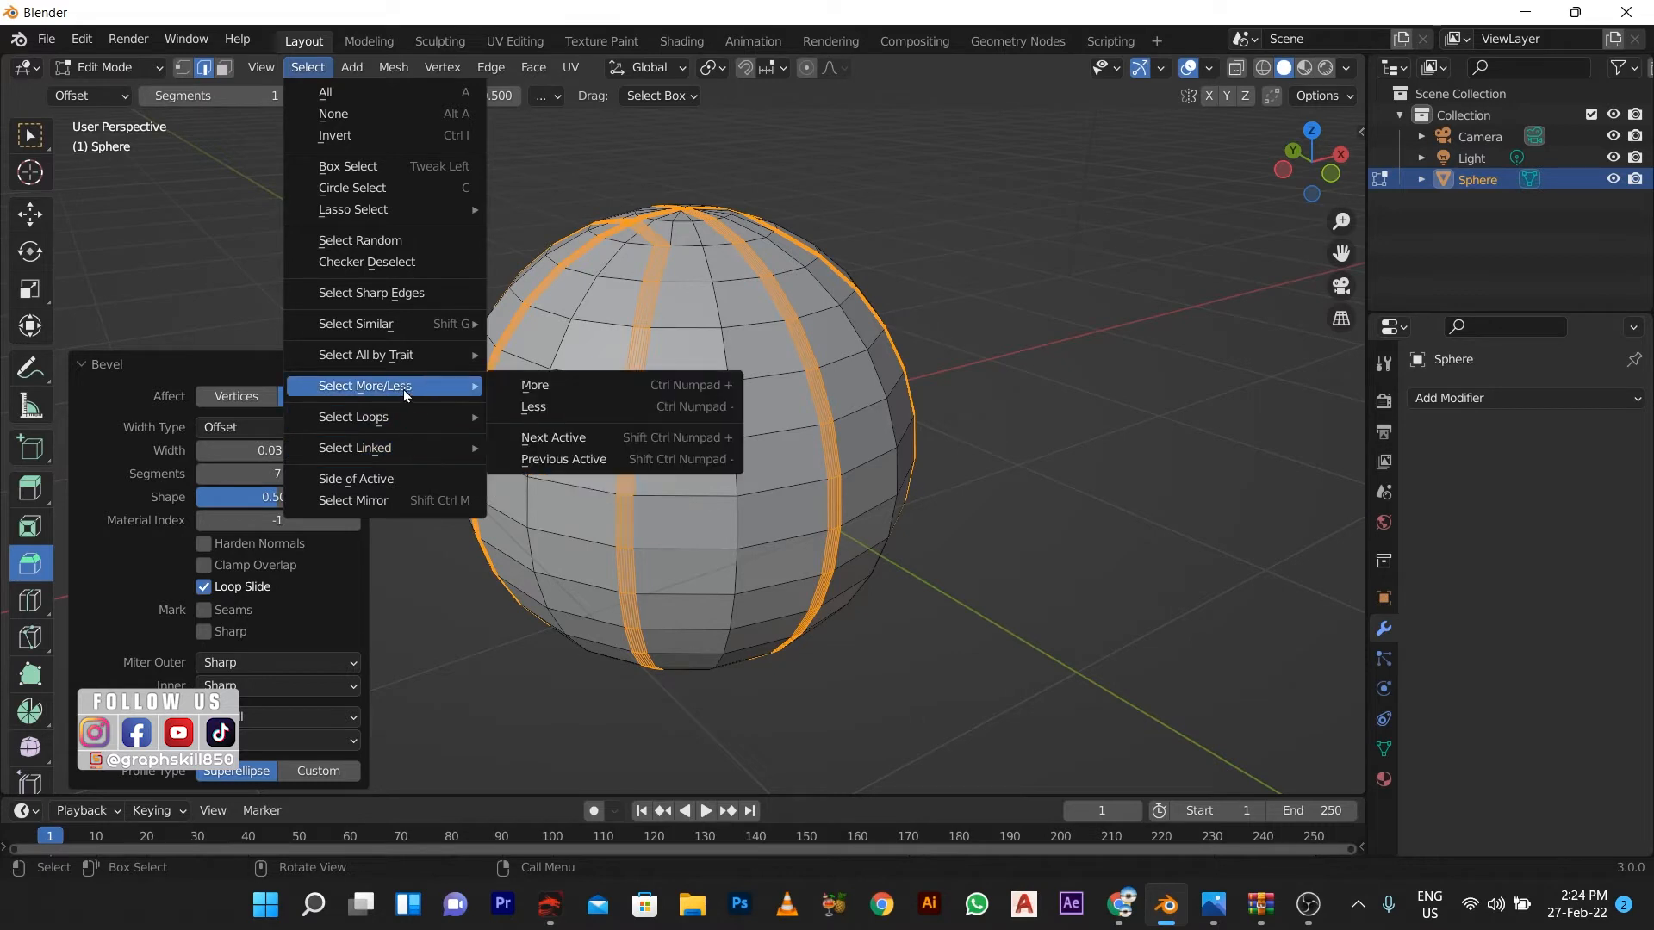
{"action": "left_click", "coordinate": [534, 409]}
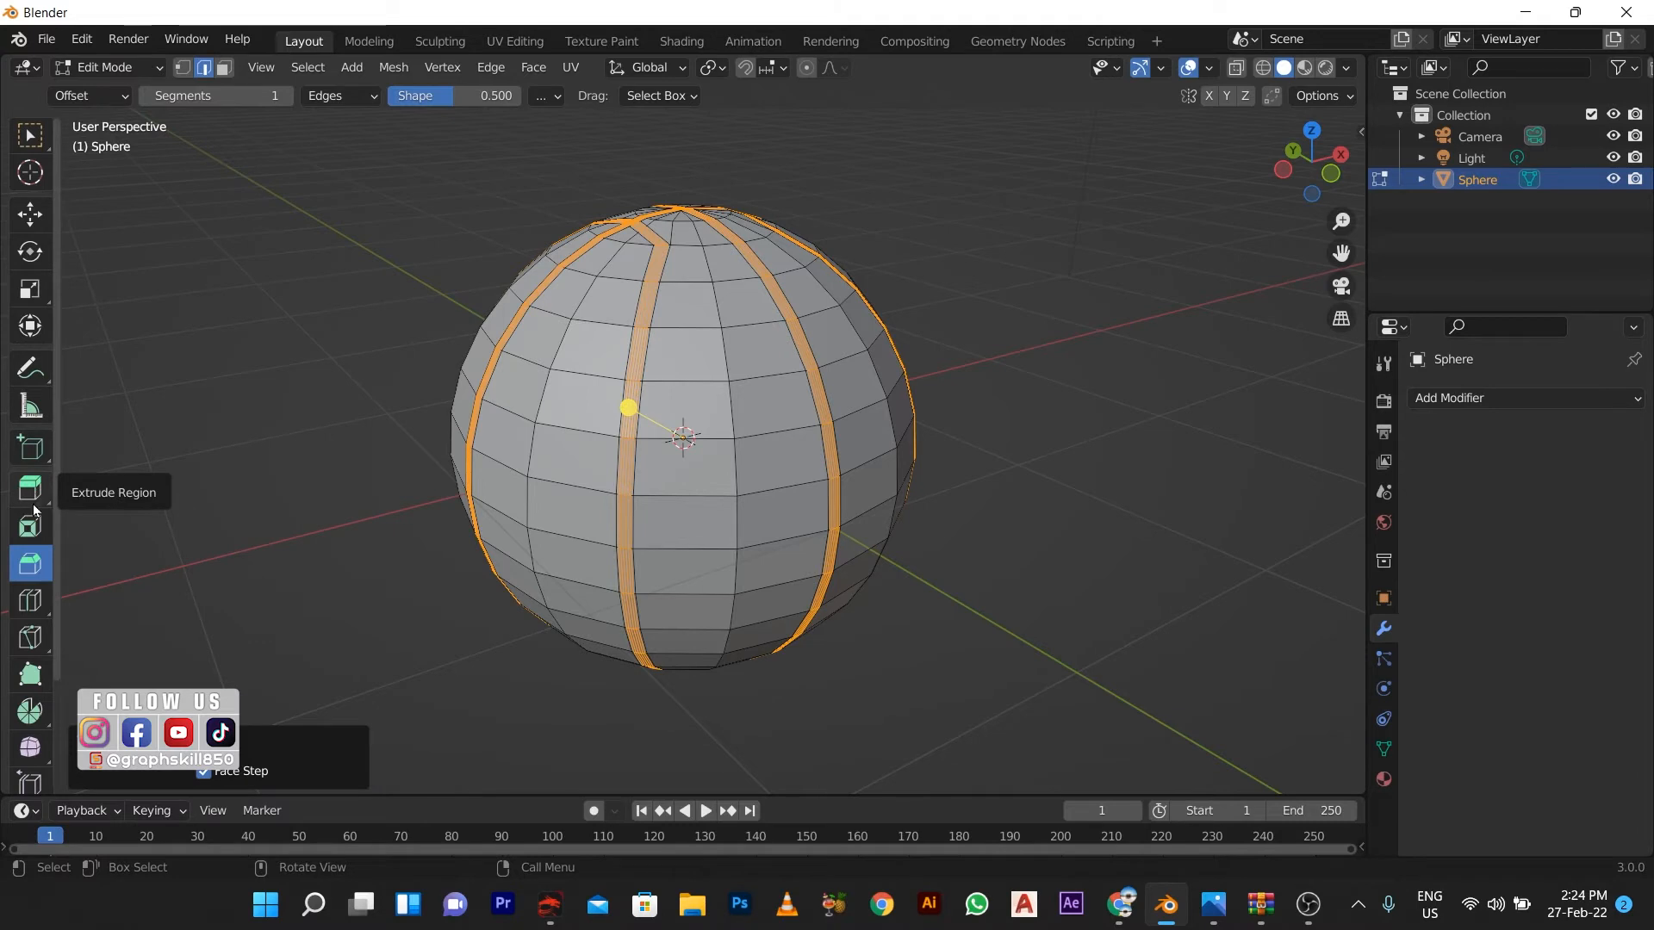
{"action": "left_click", "coordinate": [30, 289]}
{"action": "mouse_move", "coordinate": [680, 356]}
{"action": "left_mouse_down"}
{"action": "mouse_move", "coordinate": [681, 373]}
{"action": "mouse_move", "coordinate": [677, 360]}
{"action": "left_mouse_up"}
{"action": "middle_click_drag", "start_coordinate": [677, 360], "coordinate": [1026, 575]}
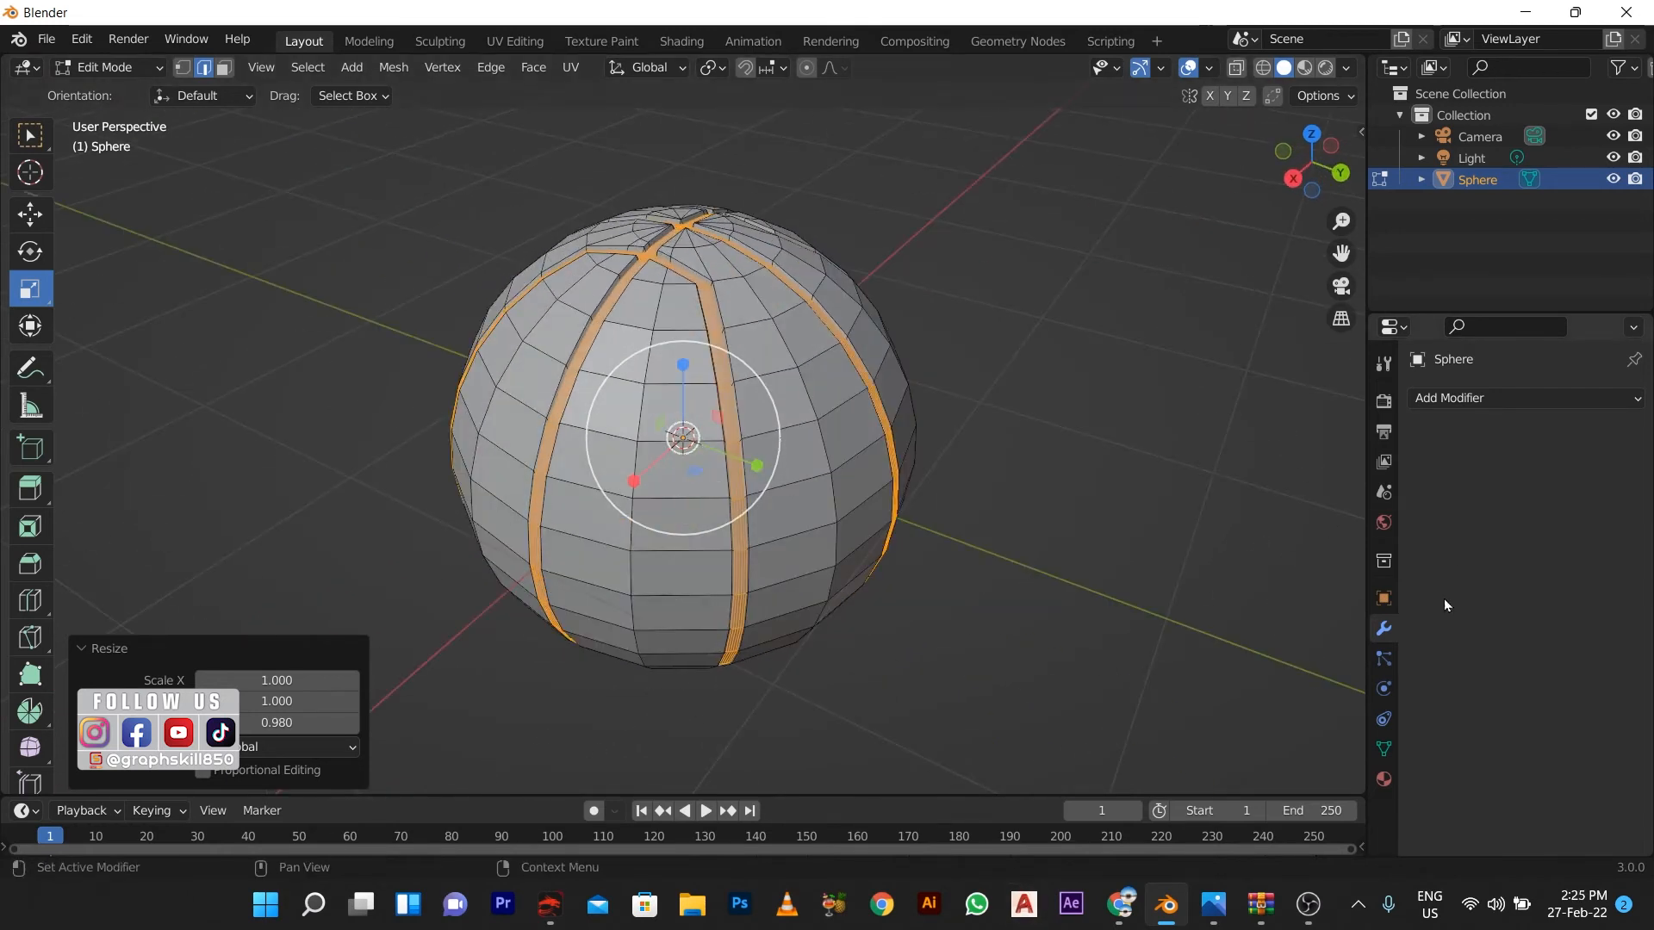
Add a Subdivision Surface modifier with viewport level 3 and check the smoothed ball in Object Mode.
{"action": "left_click", "coordinate": [1481, 399]}
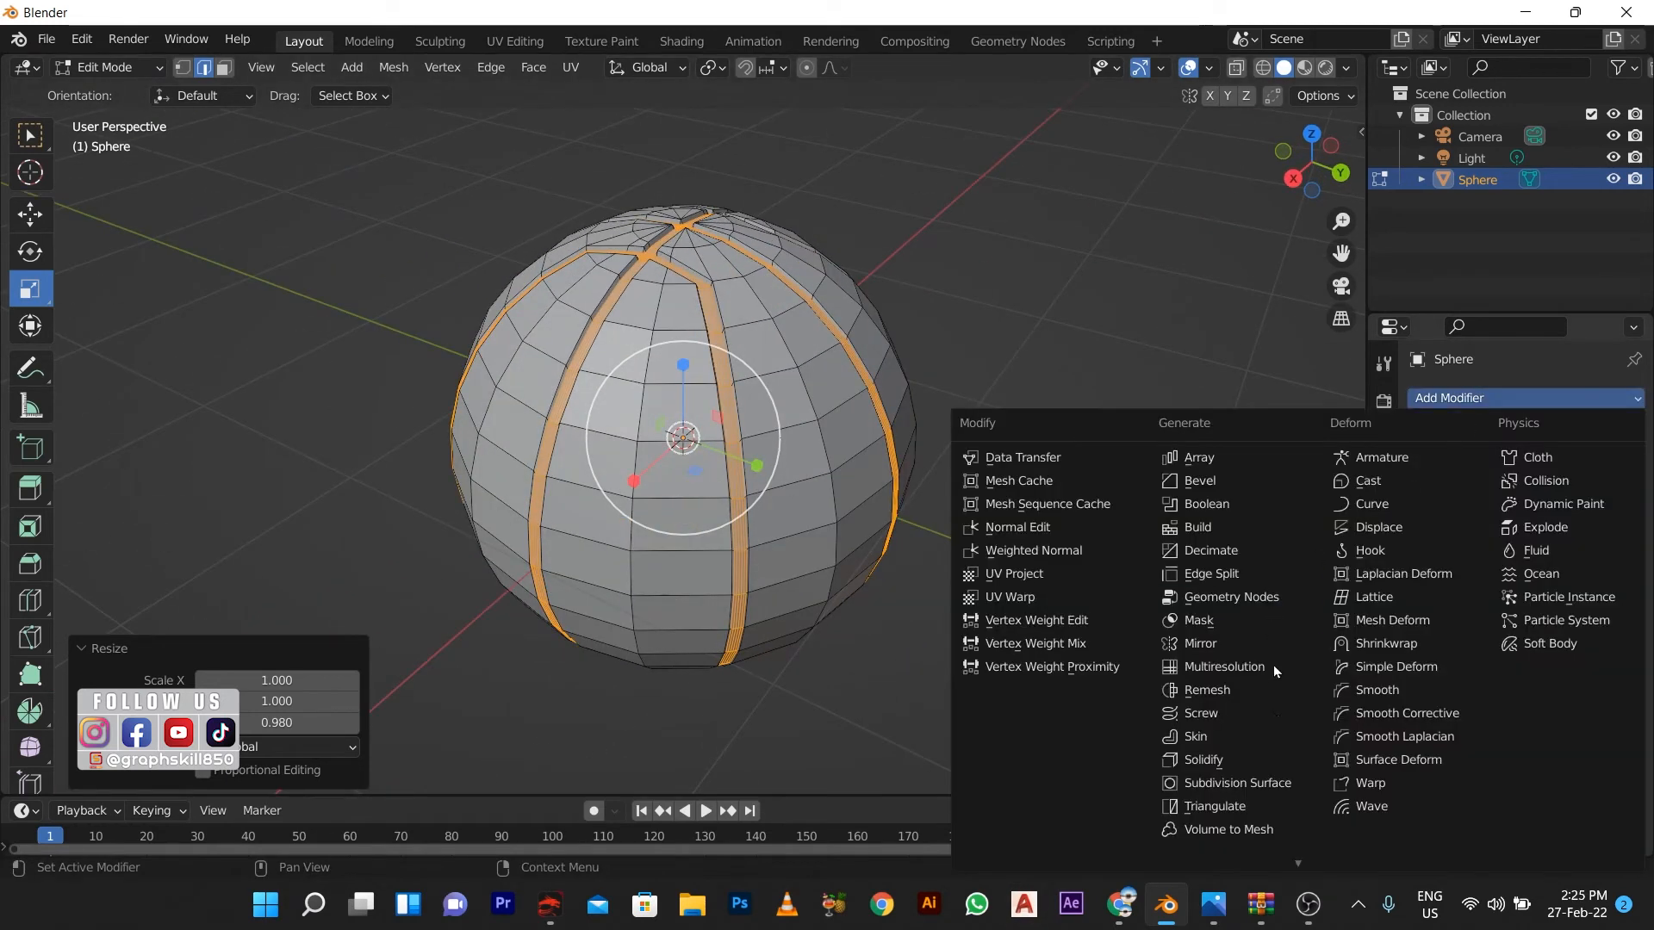
{"action": "left_click", "coordinate": [1263, 783]}
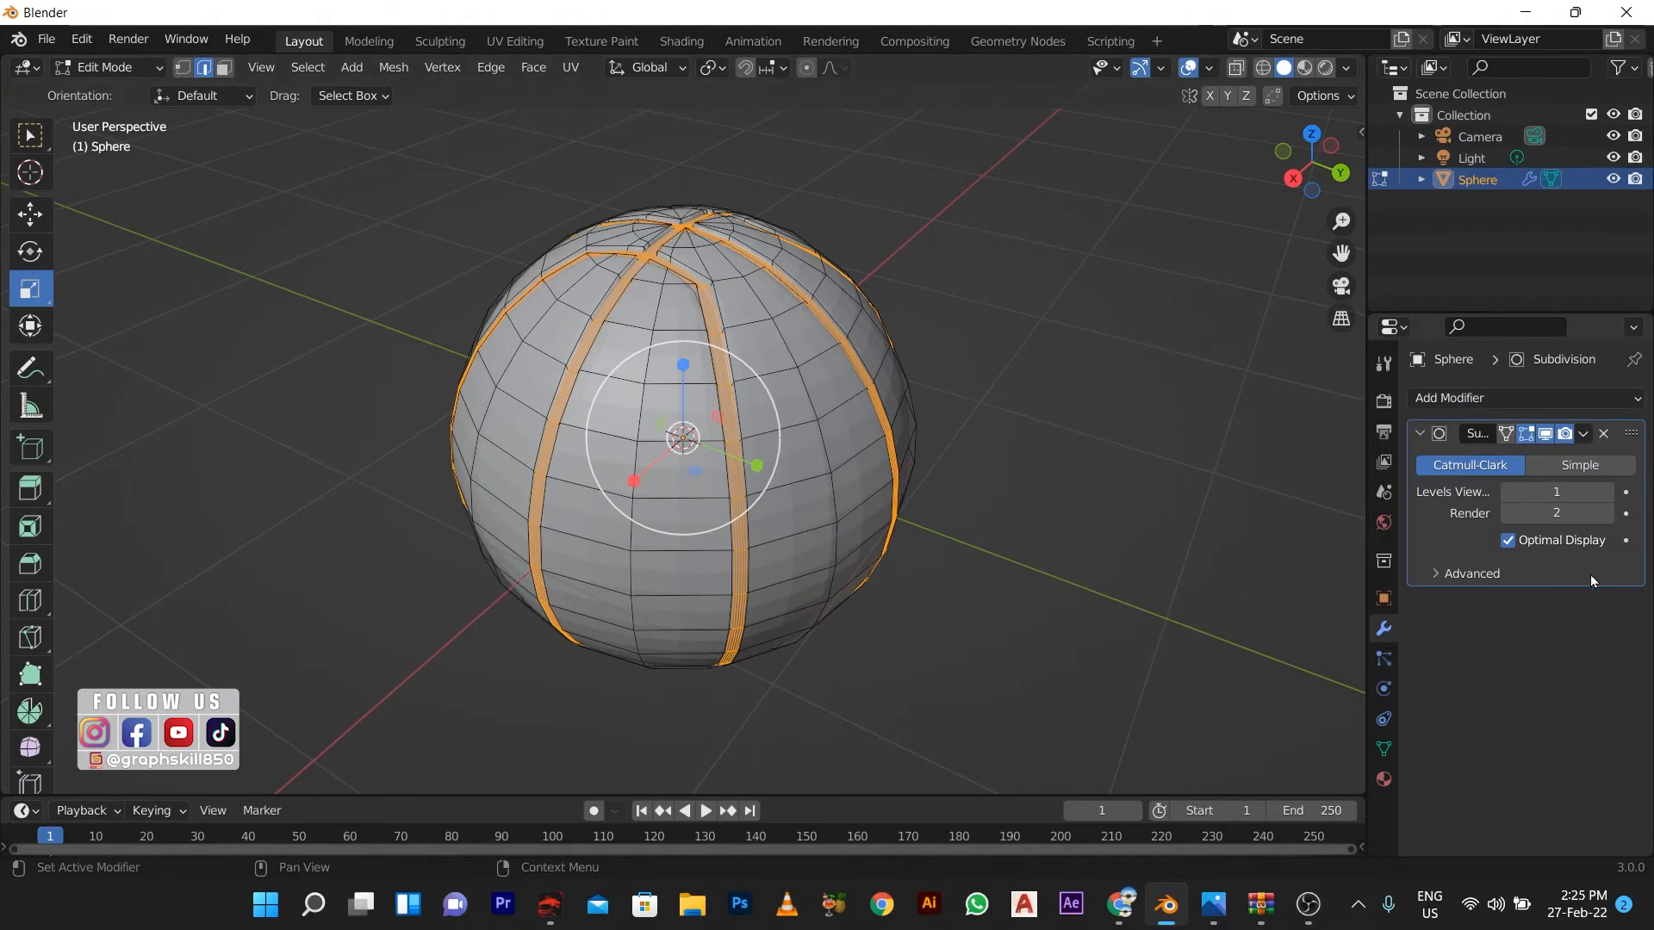
{"action": "left_click", "coordinate": [1610, 494]}
{"action": "left_click", "coordinate": [1610, 494]}
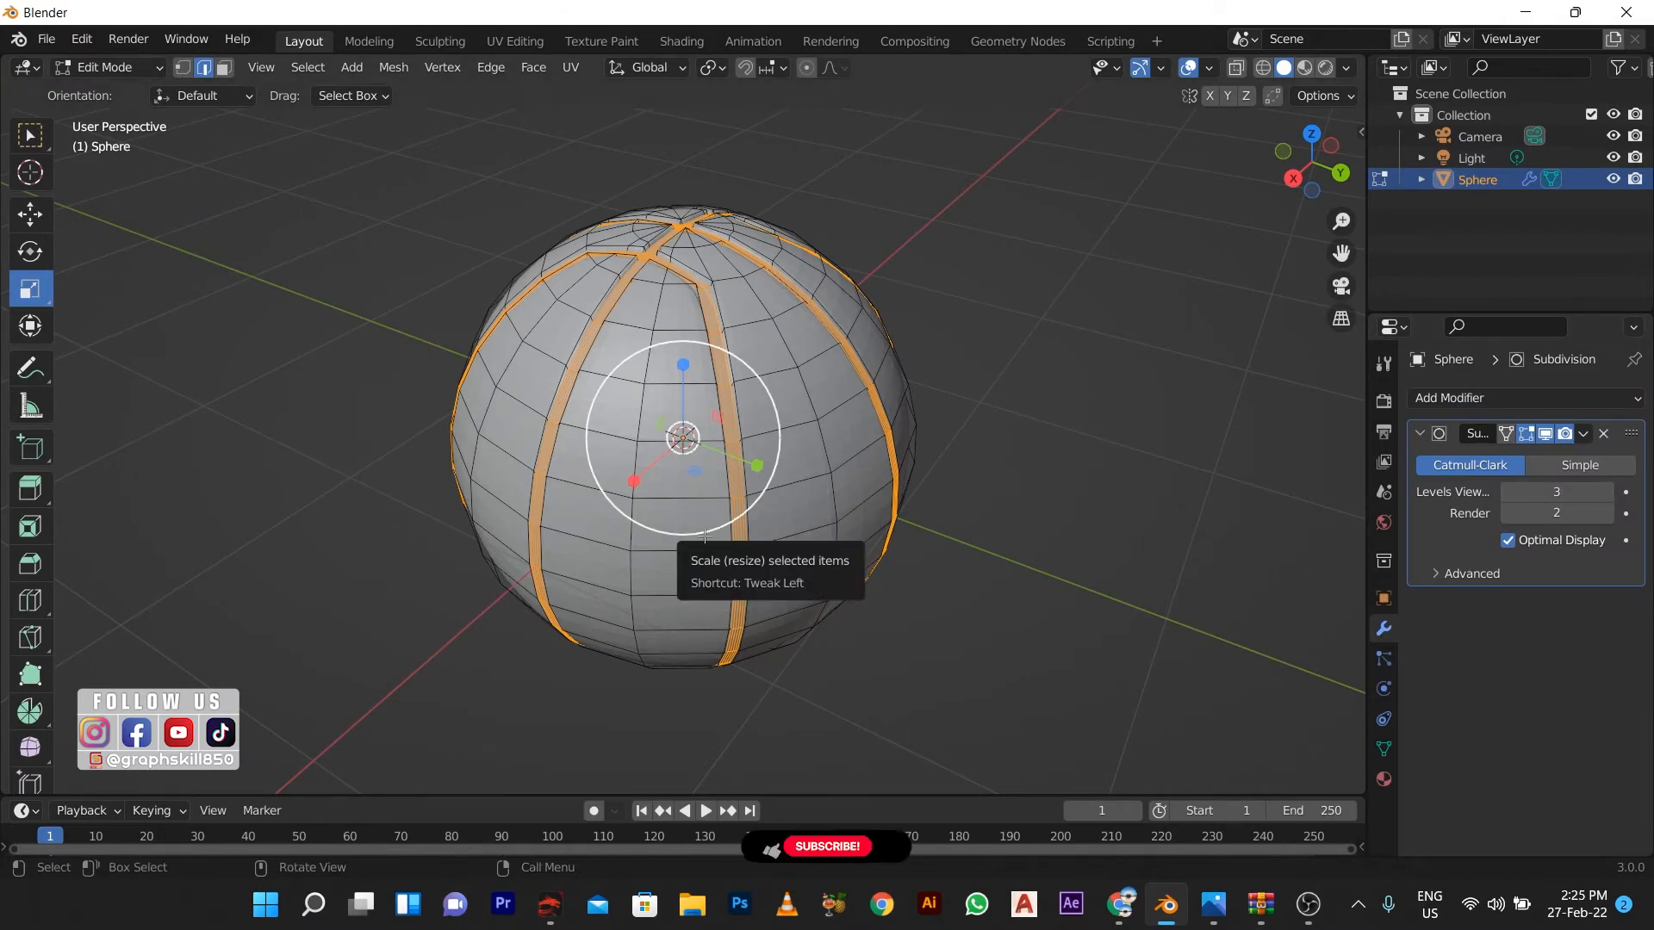
{"action": "key", "text": "Tab"}
{"action": "middle_click_drag", "start_coordinate": [545, 493], "coordinate": [697, 508]}
{"action": "scroll", "coordinate": [679, 484], "scroll_direction": "down", "scroll_amount": 1}
{"action": "key", "text": "Tab"}
{"action": "key", "text": "Tab"}
{"action": "key", "text": "Tab"}
{"action": "key", "text": "Tab"}
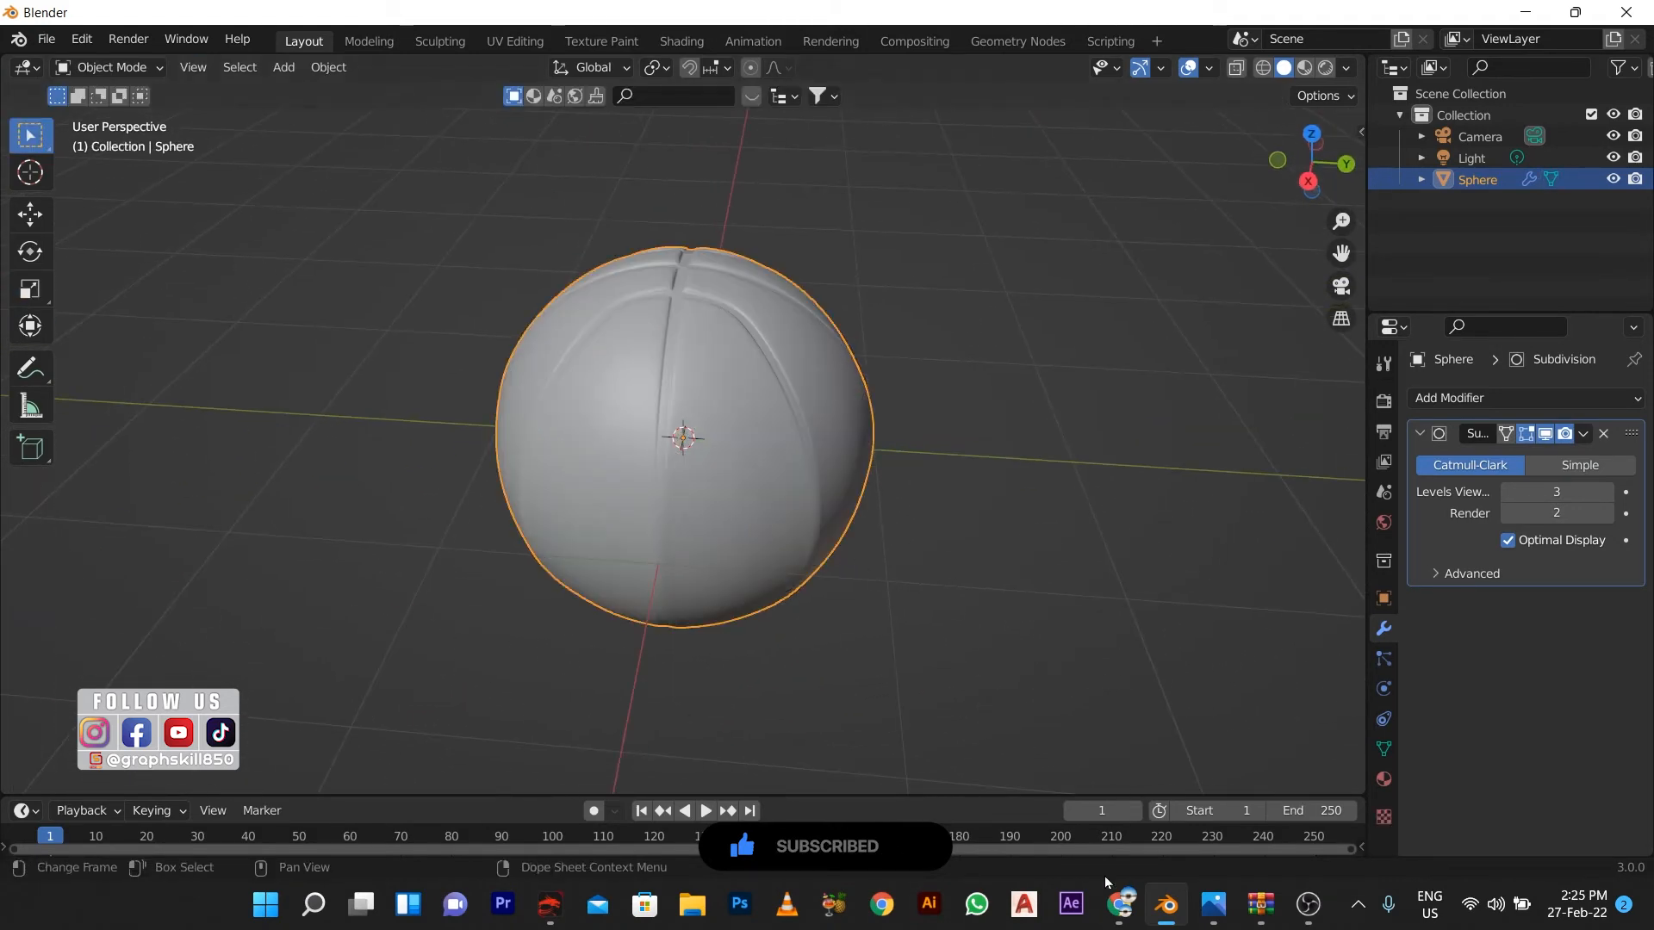
Apply the Subdivision Surface modifier and check the resulting mesh in Edit Mode before returning to Object Mode.
{"action": "left_click", "coordinate": [1583, 433]}
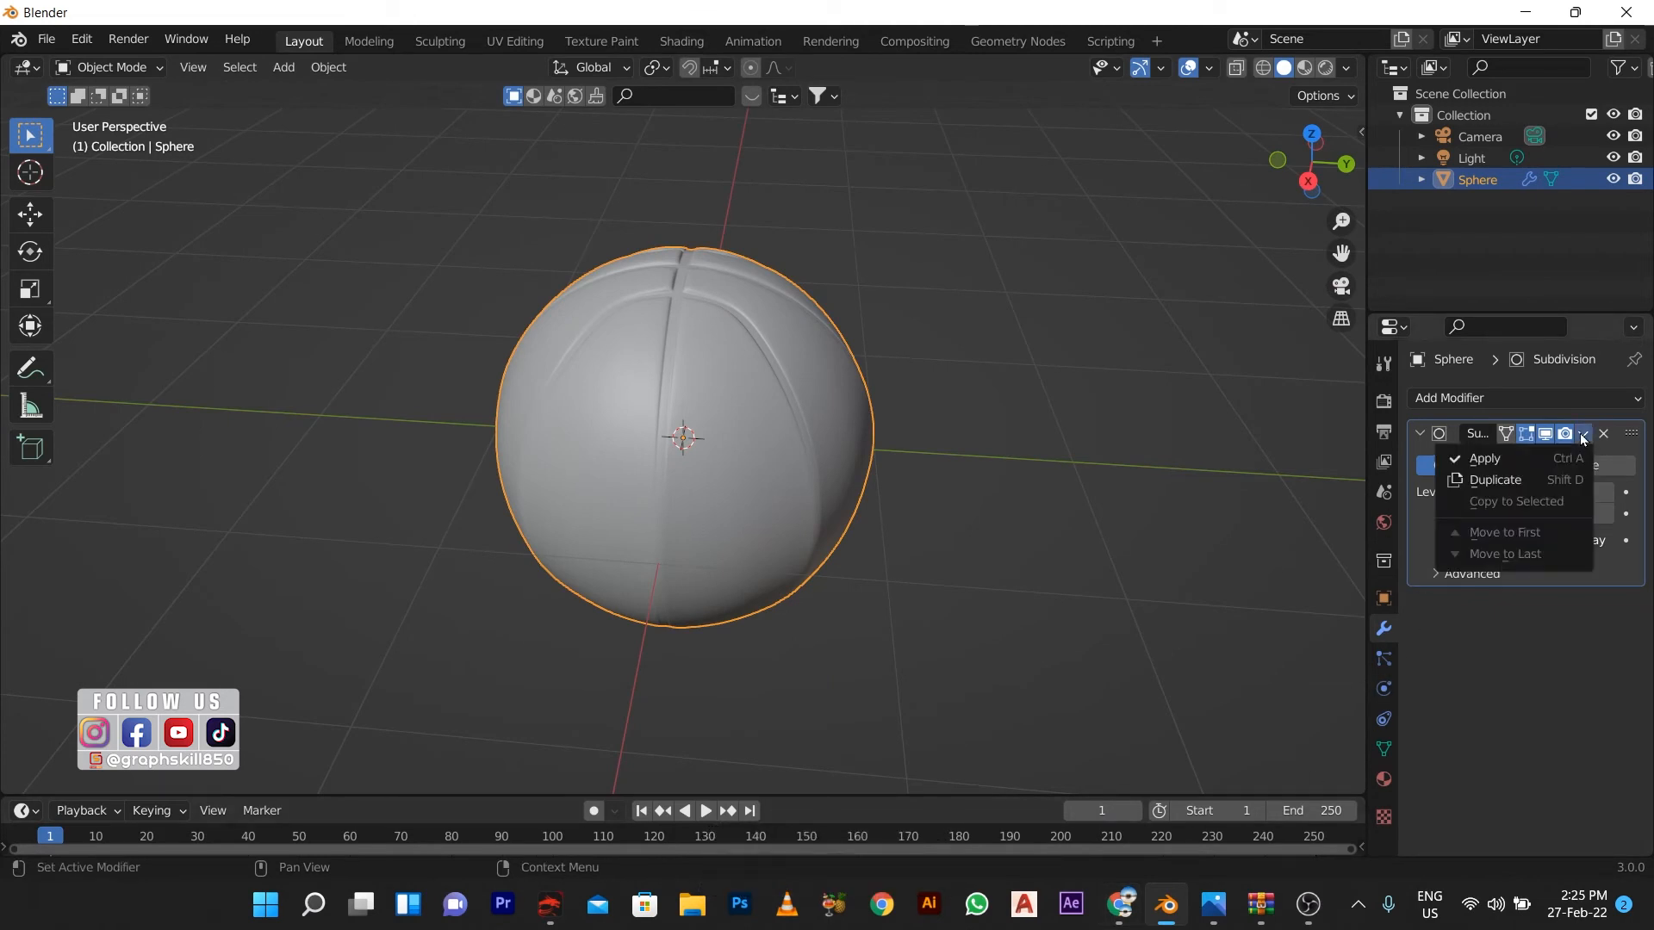
{"action": "left_click", "coordinate": [1485, 458]}
{"action": "key", "text": "Tab"}
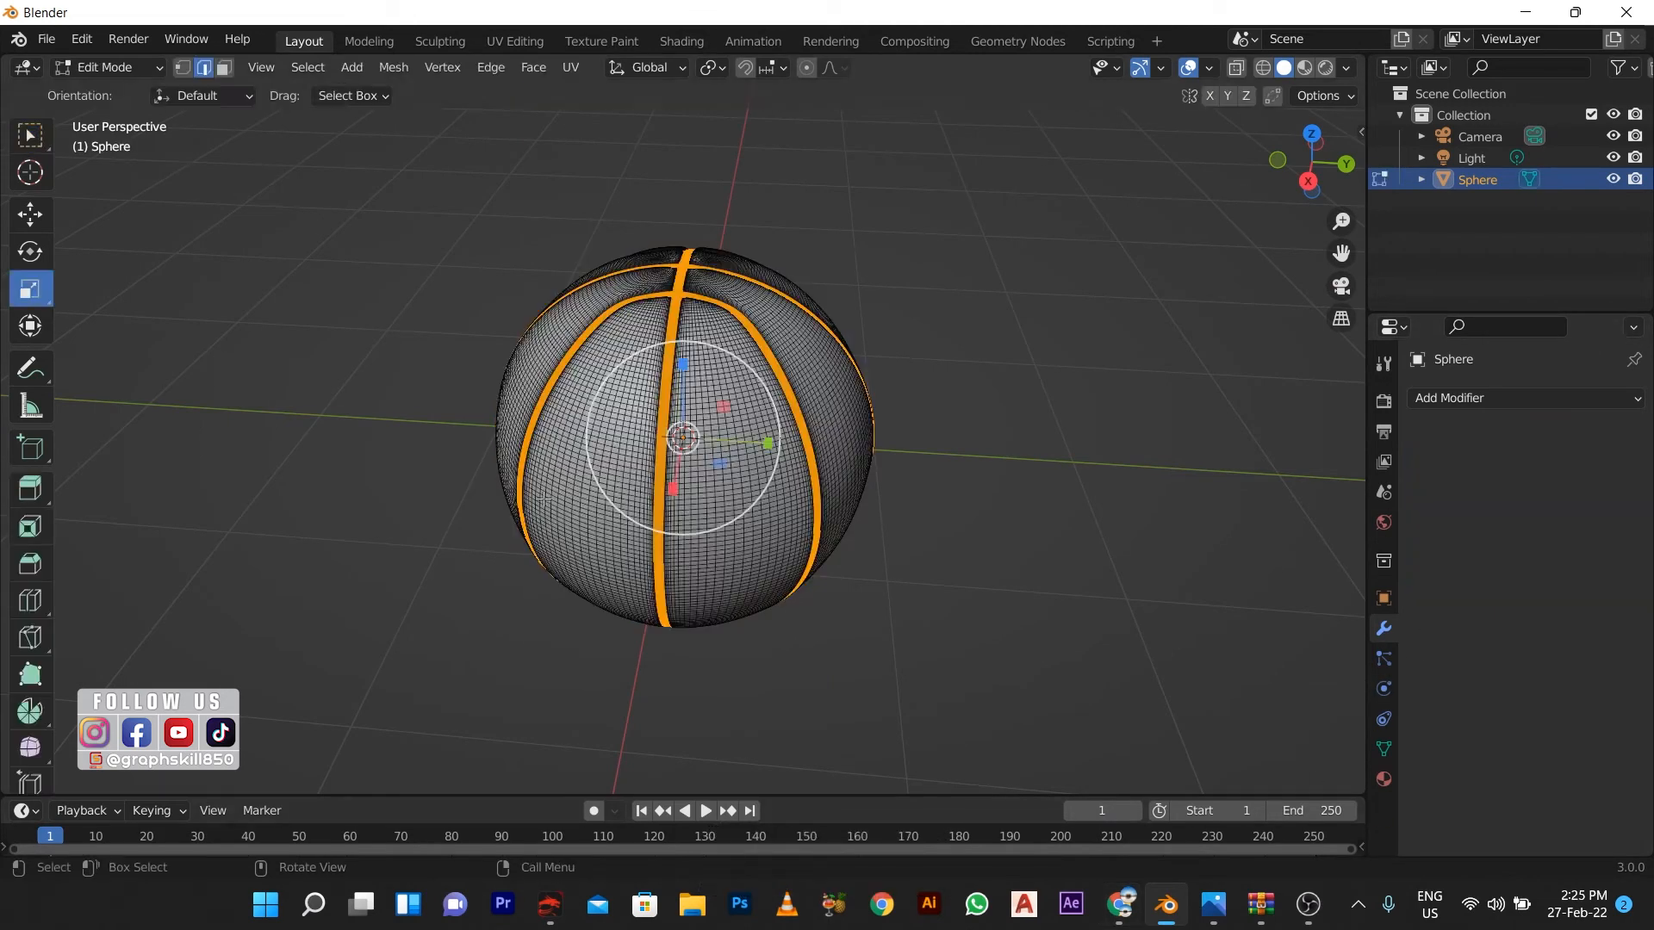
{"action": "key", "text": "Tab"}
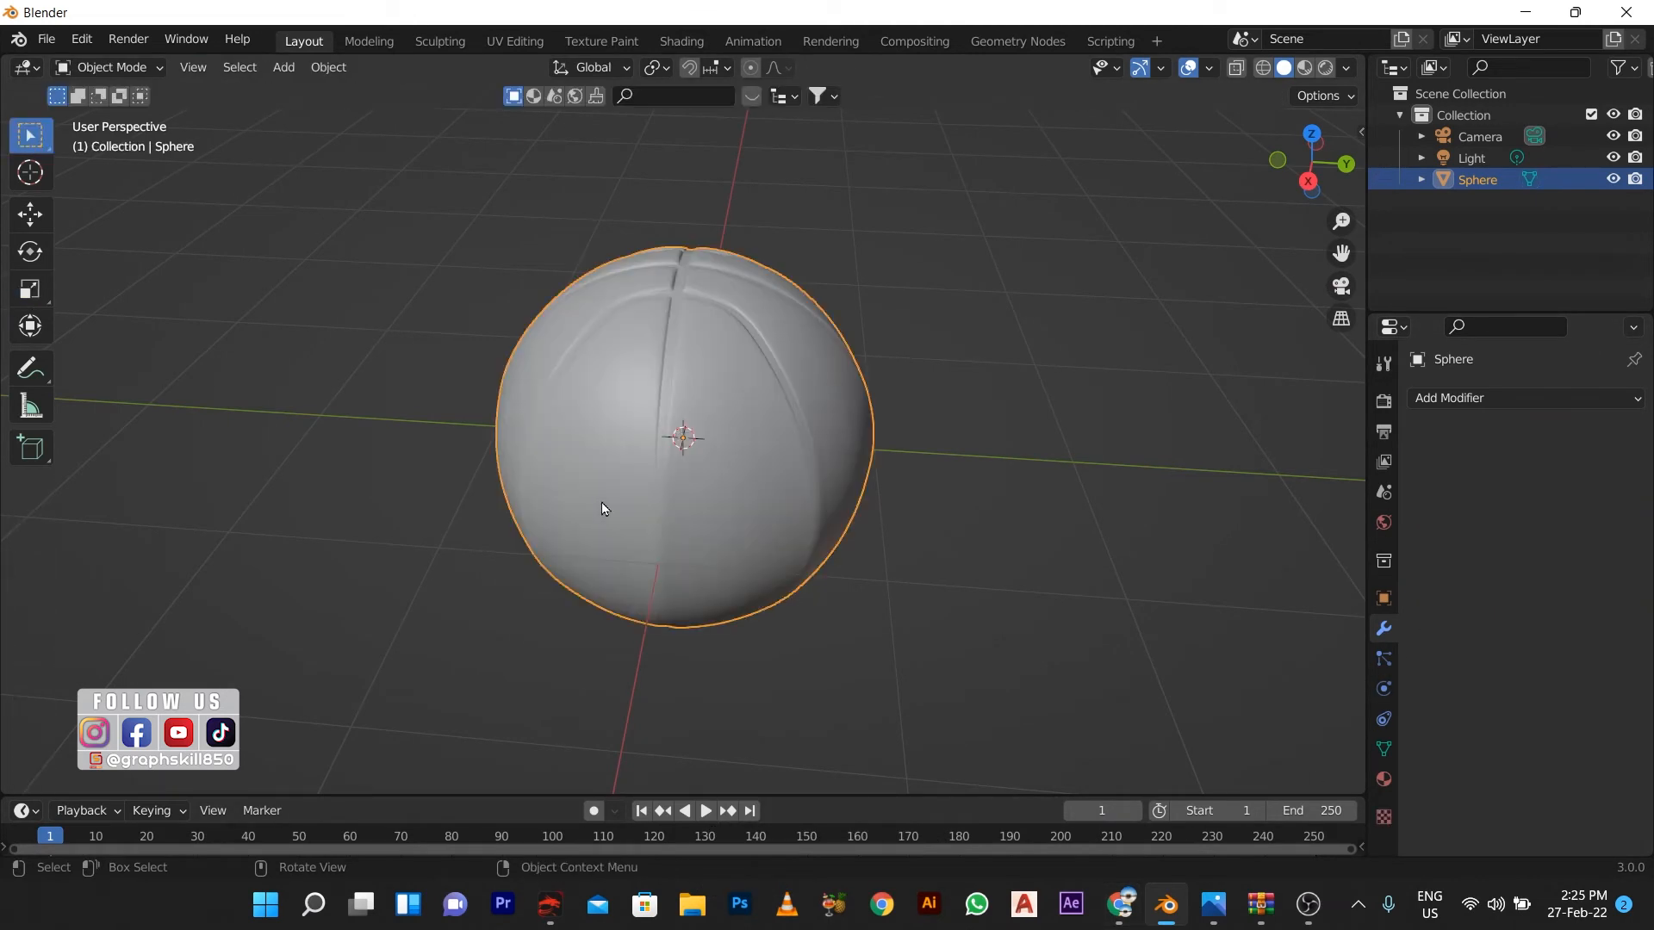
Create a new material for the sphere with an orange base color, using Material Preview shading.
{"action": "left_click", "coordinate": [1384, 779]}
{"action": "left_click", "coordinate": [1510, 494]}
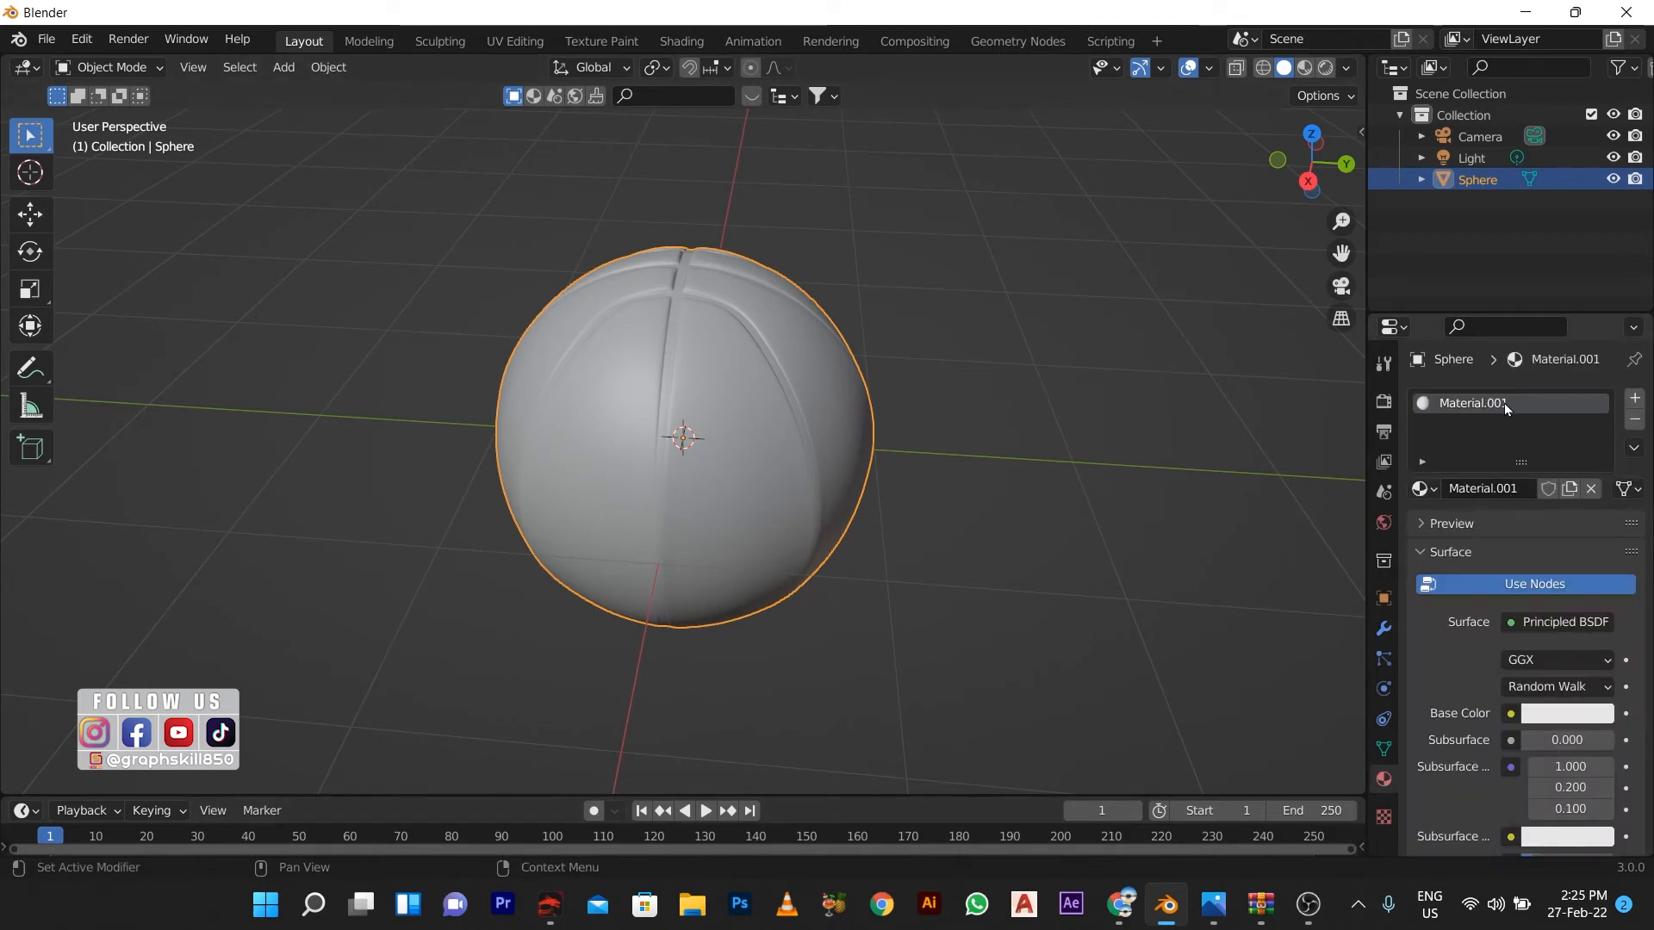
{"action": "left_click", "coordinate": [1562, 712]}
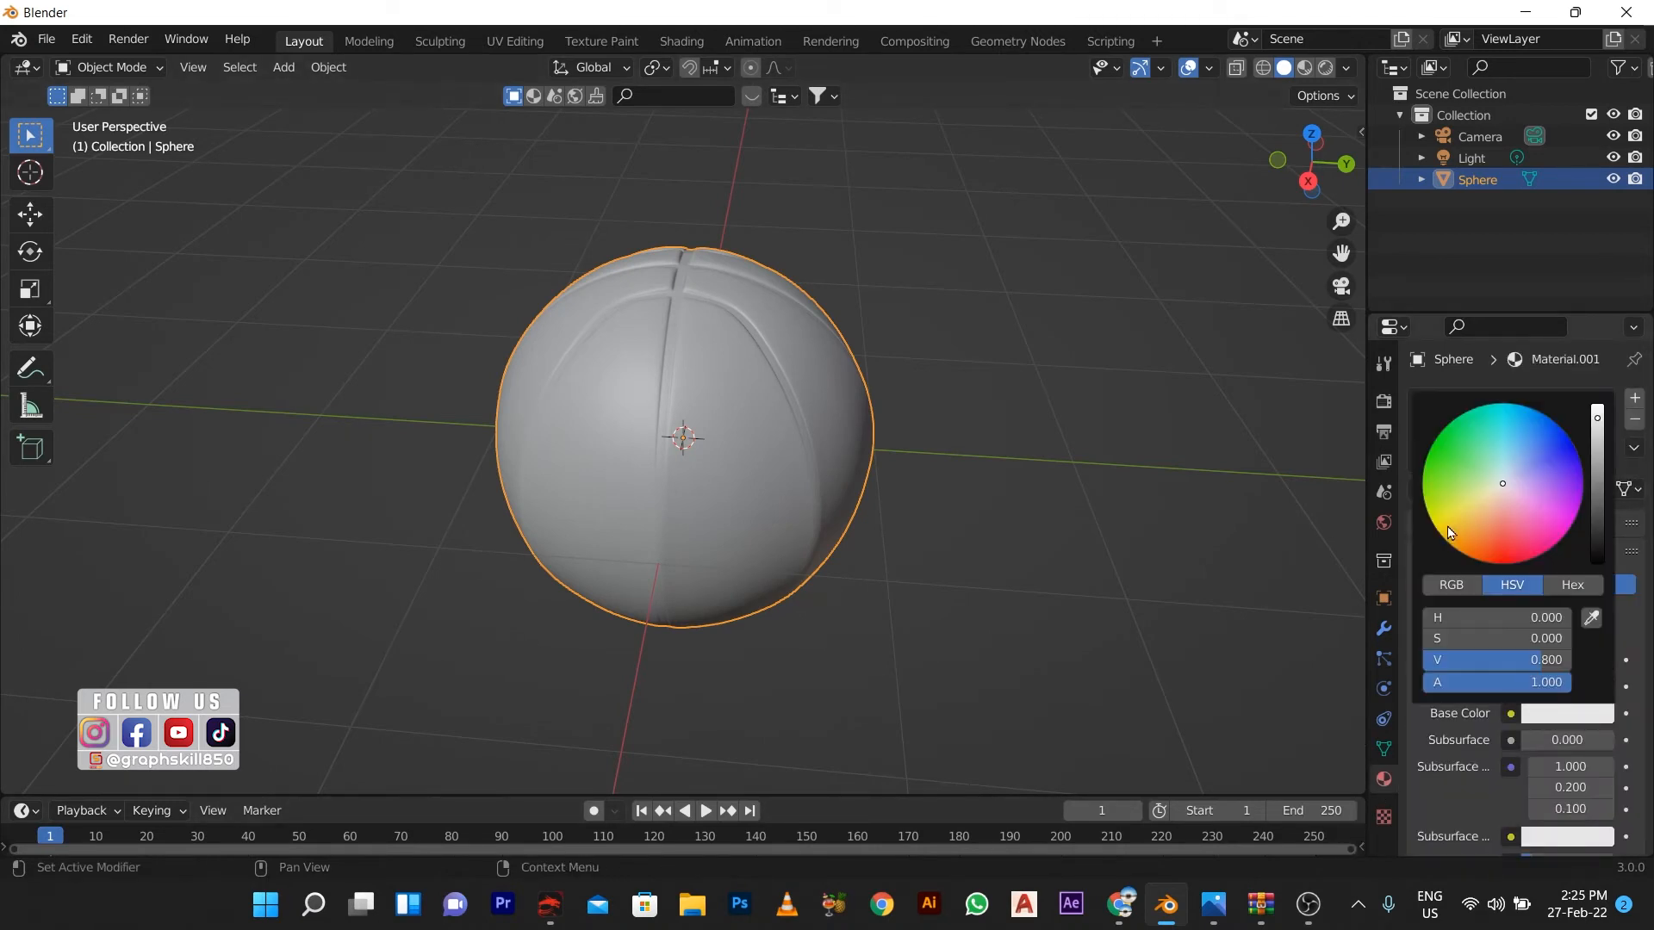
{"action": "left_click", "coordinate": [1306, 68]}
{"action": "left_click", "coordinate": [1556, 710]}
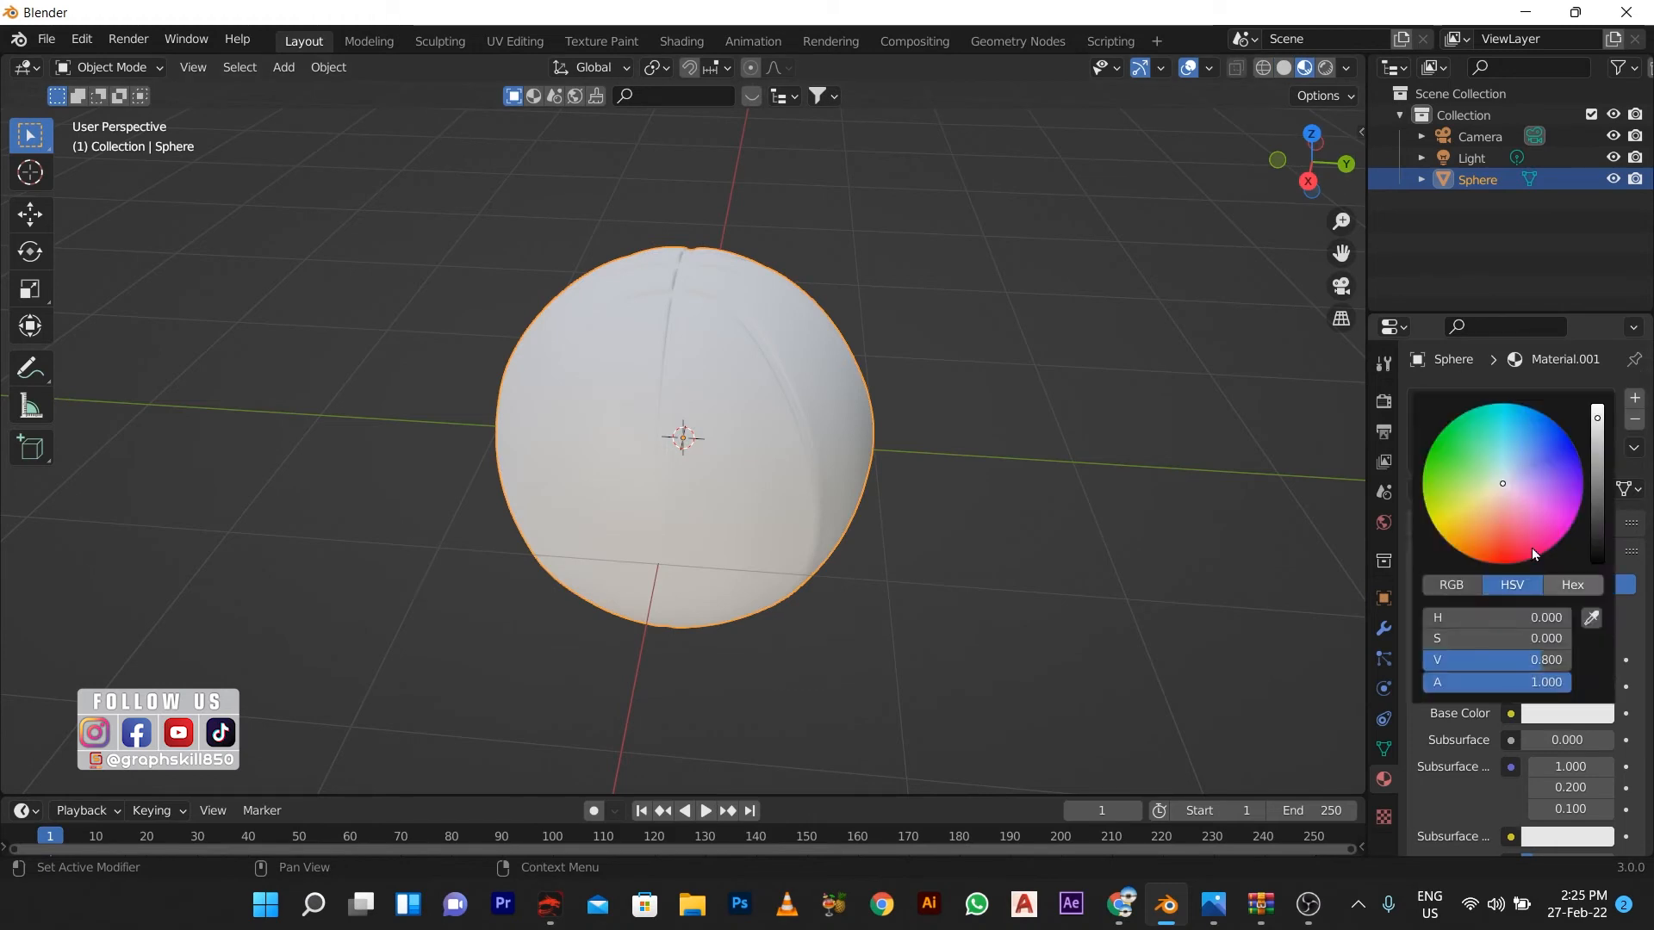
{"action": "mouse_move", "coordinate": [1520, 536]}
{"action": "left_mouse_down"}
{"action": "mouse_move", "coordinate": [1503, 528]}
{"action": "mouse_move", "coordinate": [1496, 565]}
{"action": "mouse_move", "coordinate": [1497, 530]}
{"action": "mouse_move", "coordinate": [1486, 549]}
{"action": "left_mouse_up"}
{"action": "middle_click_drag", "start_coordinate": [684, 506], "coordinate": [716, 492]}
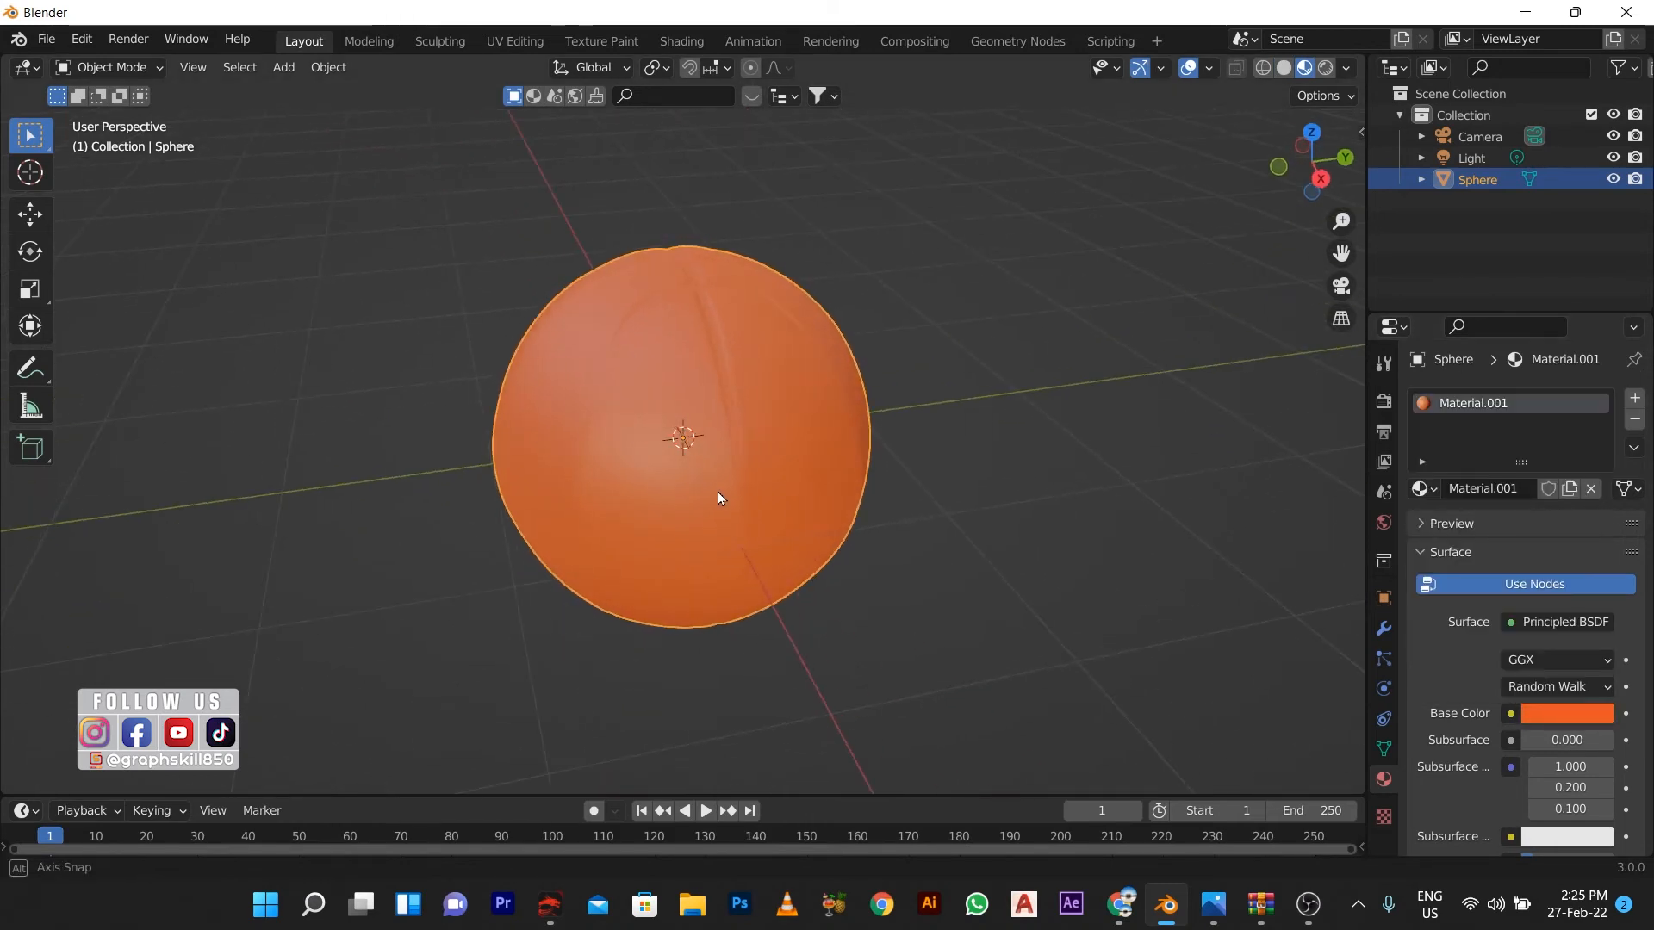
Add a second material slot with a new material and set its base color to black.
{"action": "left_click", "coordinate": [1634, 398]}
{"action": "left_click", "coordinate": [1548, 532]}
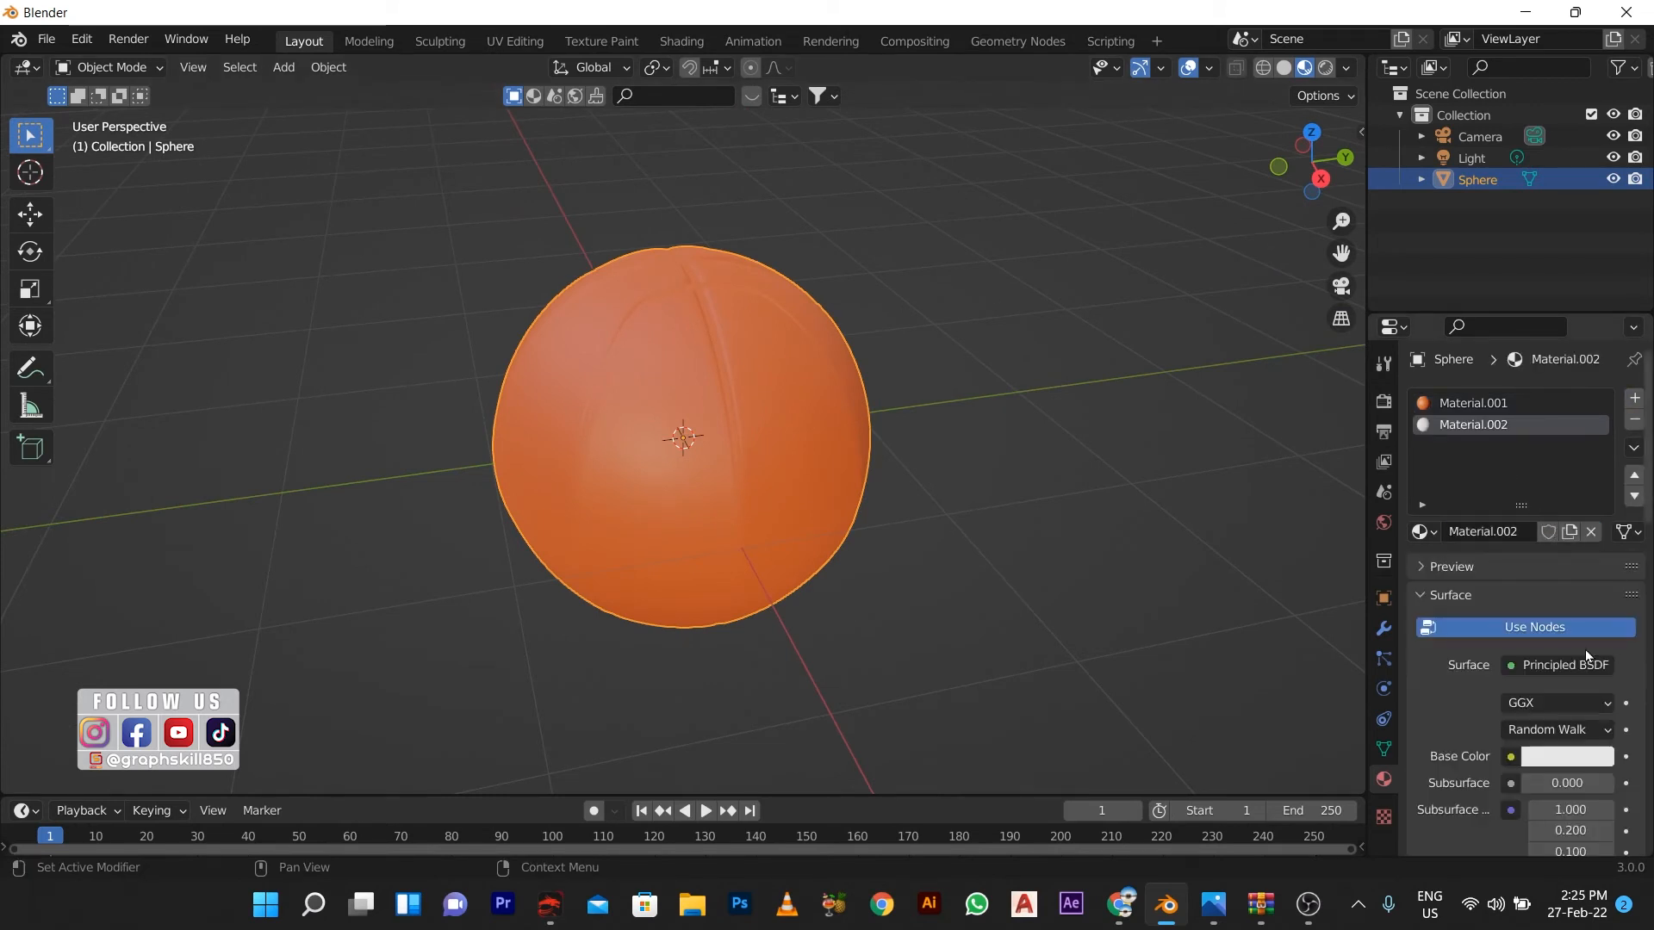
{"action": "left_click", "coordinate": [1566, 757]}
{"action": "left_click_drag", "start_coordinate": [1593, 522], "coordinate": [1593, 613]}
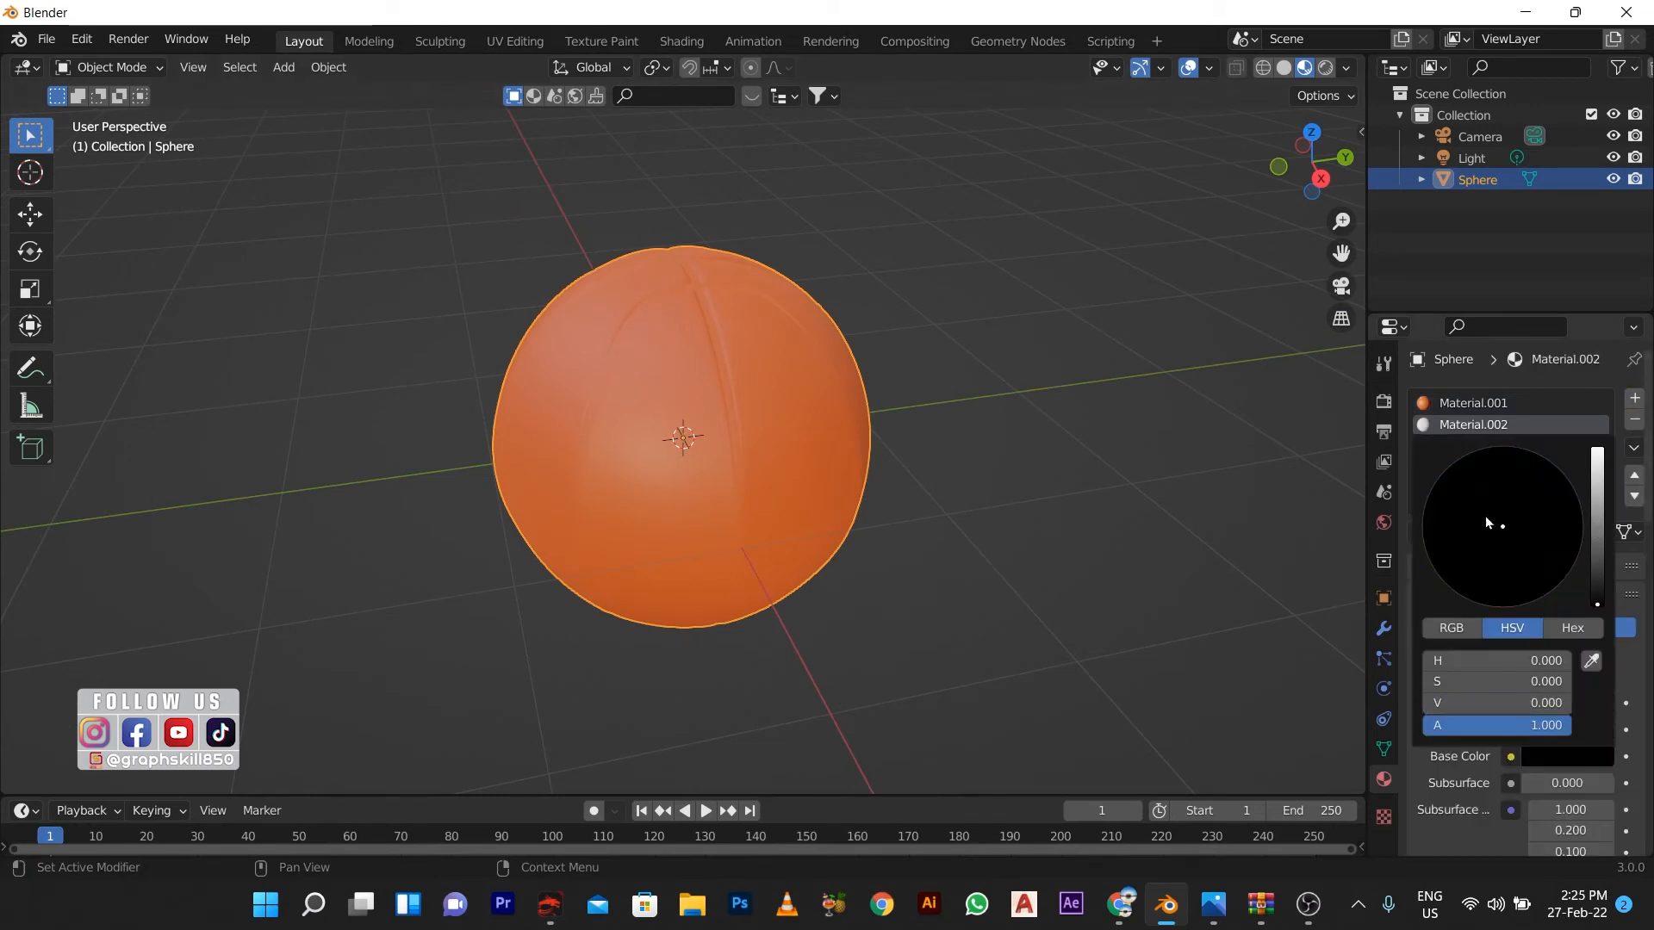
Assign the black material to the selected seam faces in Edit Mode and return to Object Mode.
{"action": "middle_click_drag", "start_coordinate": [824, 551], "coordinate": [1125, 597]}
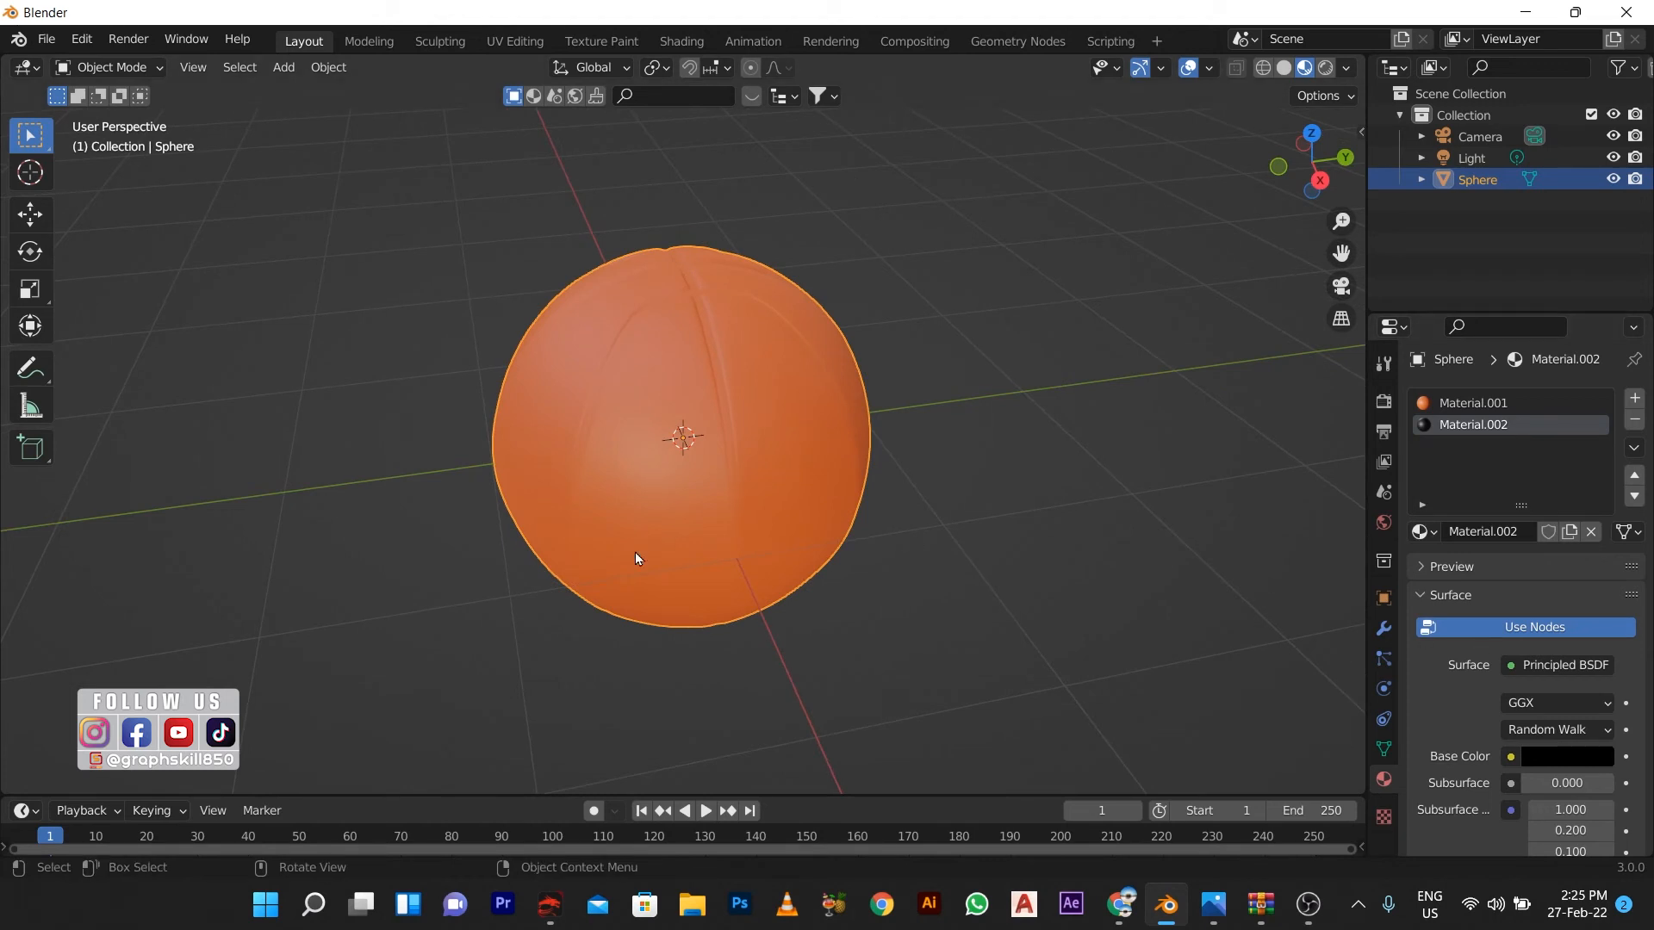
{"action": "key", "text": "Tab"}
{"action": "left_click", "coordinate": [1447, 565]}
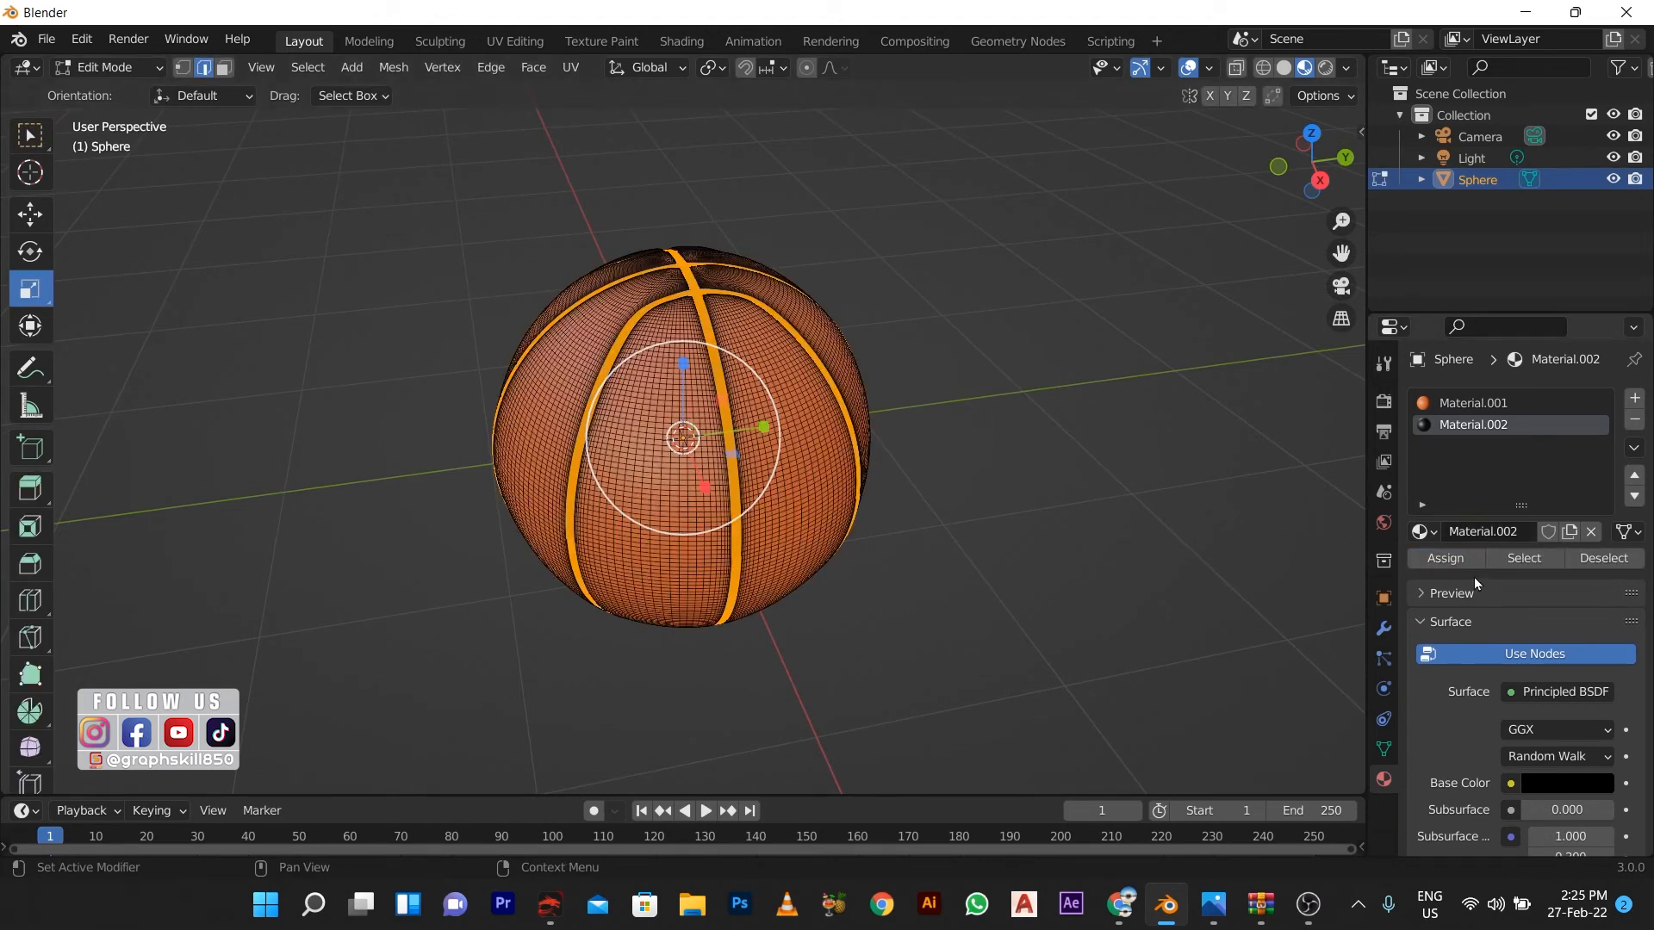
{"action": "key", "text": "Tab"}
{"action": "middle_click_drag", "start_coordinate": [943, 586], "coordinate": [1294, 658]}
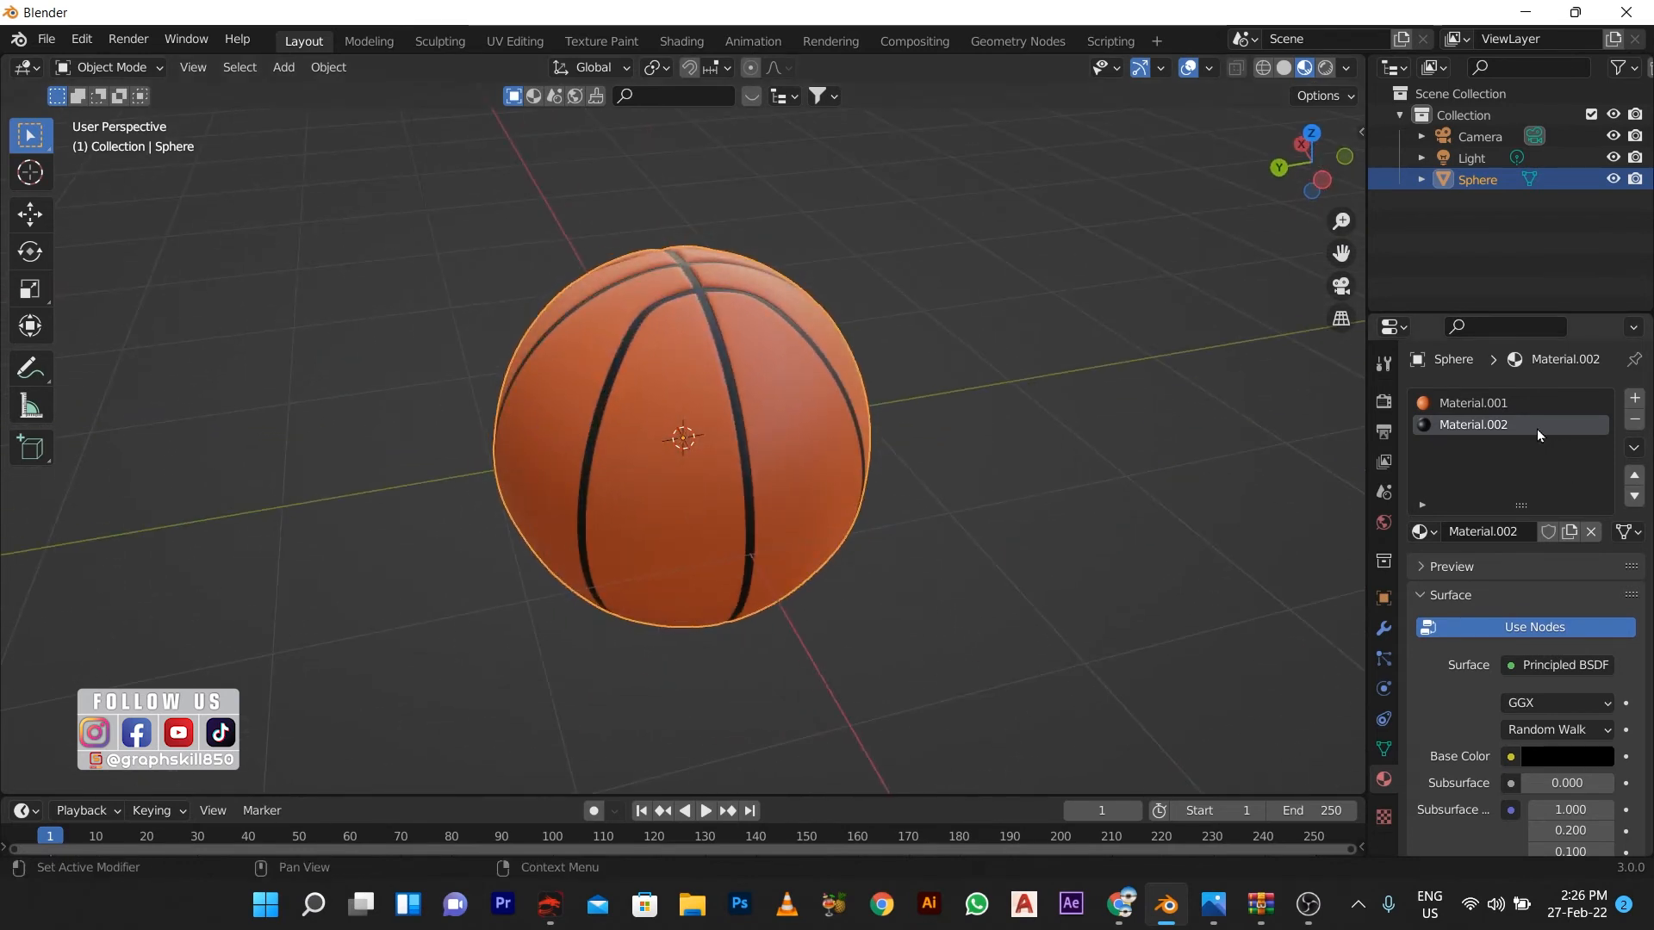
Make the orange material slot active and view the sphere's UV layout in the UV Editing workspace.
{"action": "left_click", "coordinate": [1508, 403]}
{"action": "left_click", "coordinate": [508, 41]}
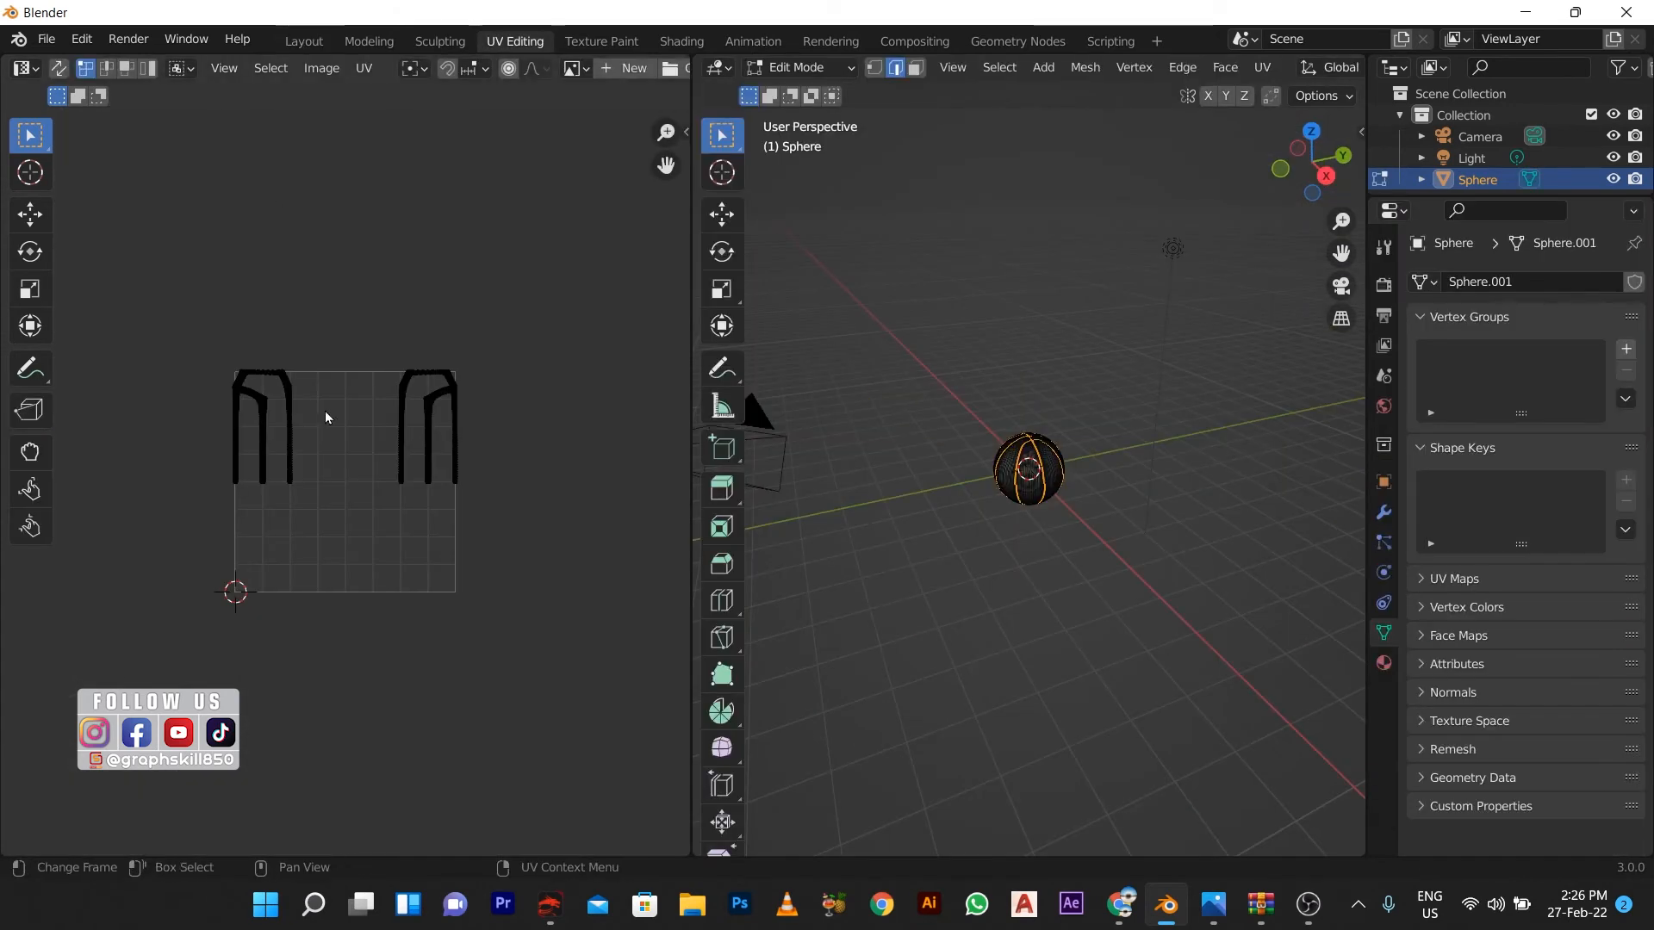
{"action": "scroll", "coordinate": [935, 540], "scroll_direction": "up", "scroll_amount": 5}
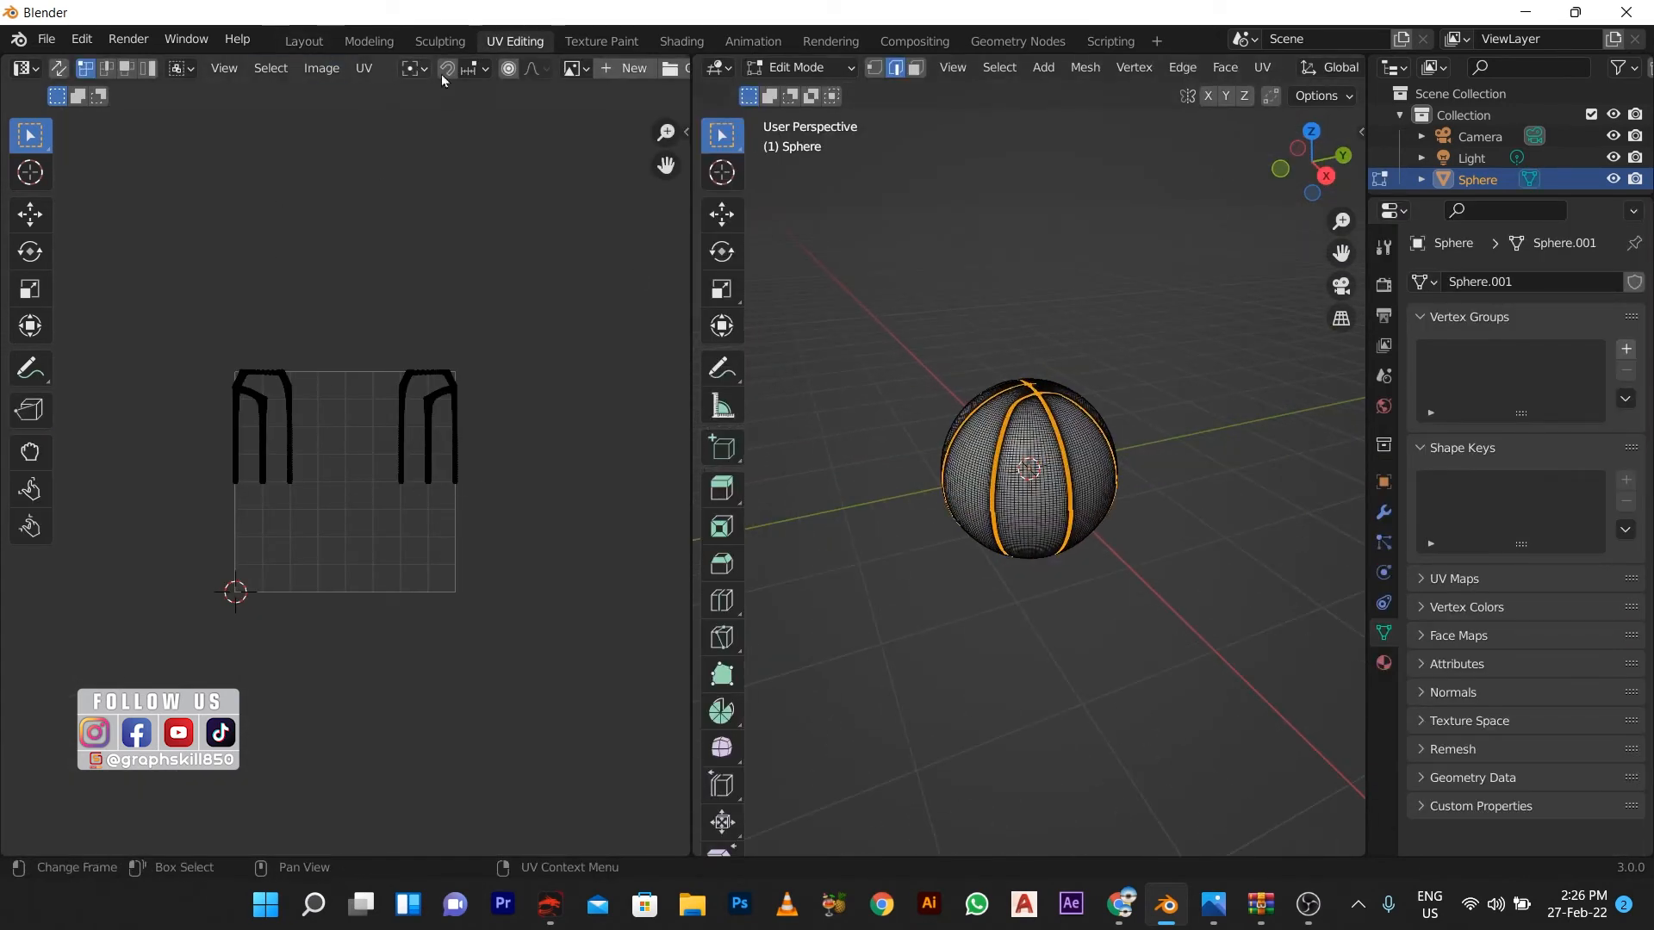
{"action": "mouse_move", "coordinate": [320, 491]}
{"action": "middle_mouse_down"}
{"action": "mouse_move", "coordinate": [348, 502]}
{"action": "mouse_move", "coordinate": [305, 490]}
{"action": "mouse_move", "coordinate": [310, 462]}
{"action": "middle_mouse_up"}
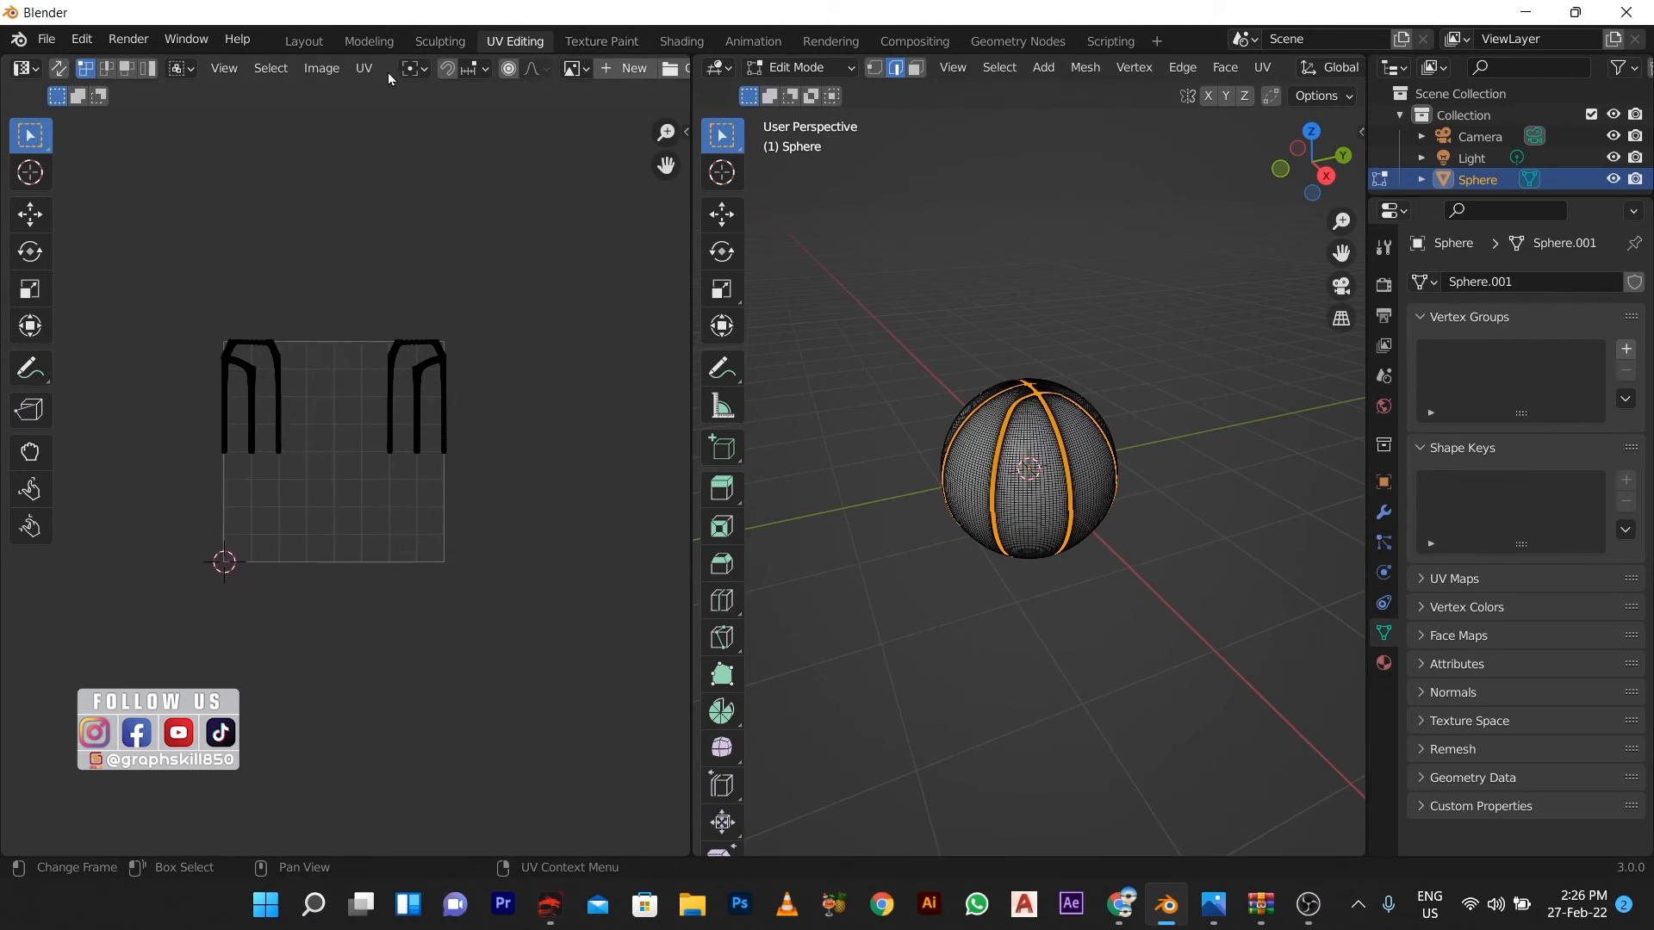
Switch to the Shading workspace and add a Voronoi Texture node beside the orange material's Principled BSDF.
{"action": "left_click", "coordinate": [680, 42]}
{"action": "middle_click_drag", "start_coordinate": [767, 772], "coordinate": [928, 713]}
{"action": "scroll", "coordinate": [761, 355], "scroll_direction": "up", "scroll_amount": 6}
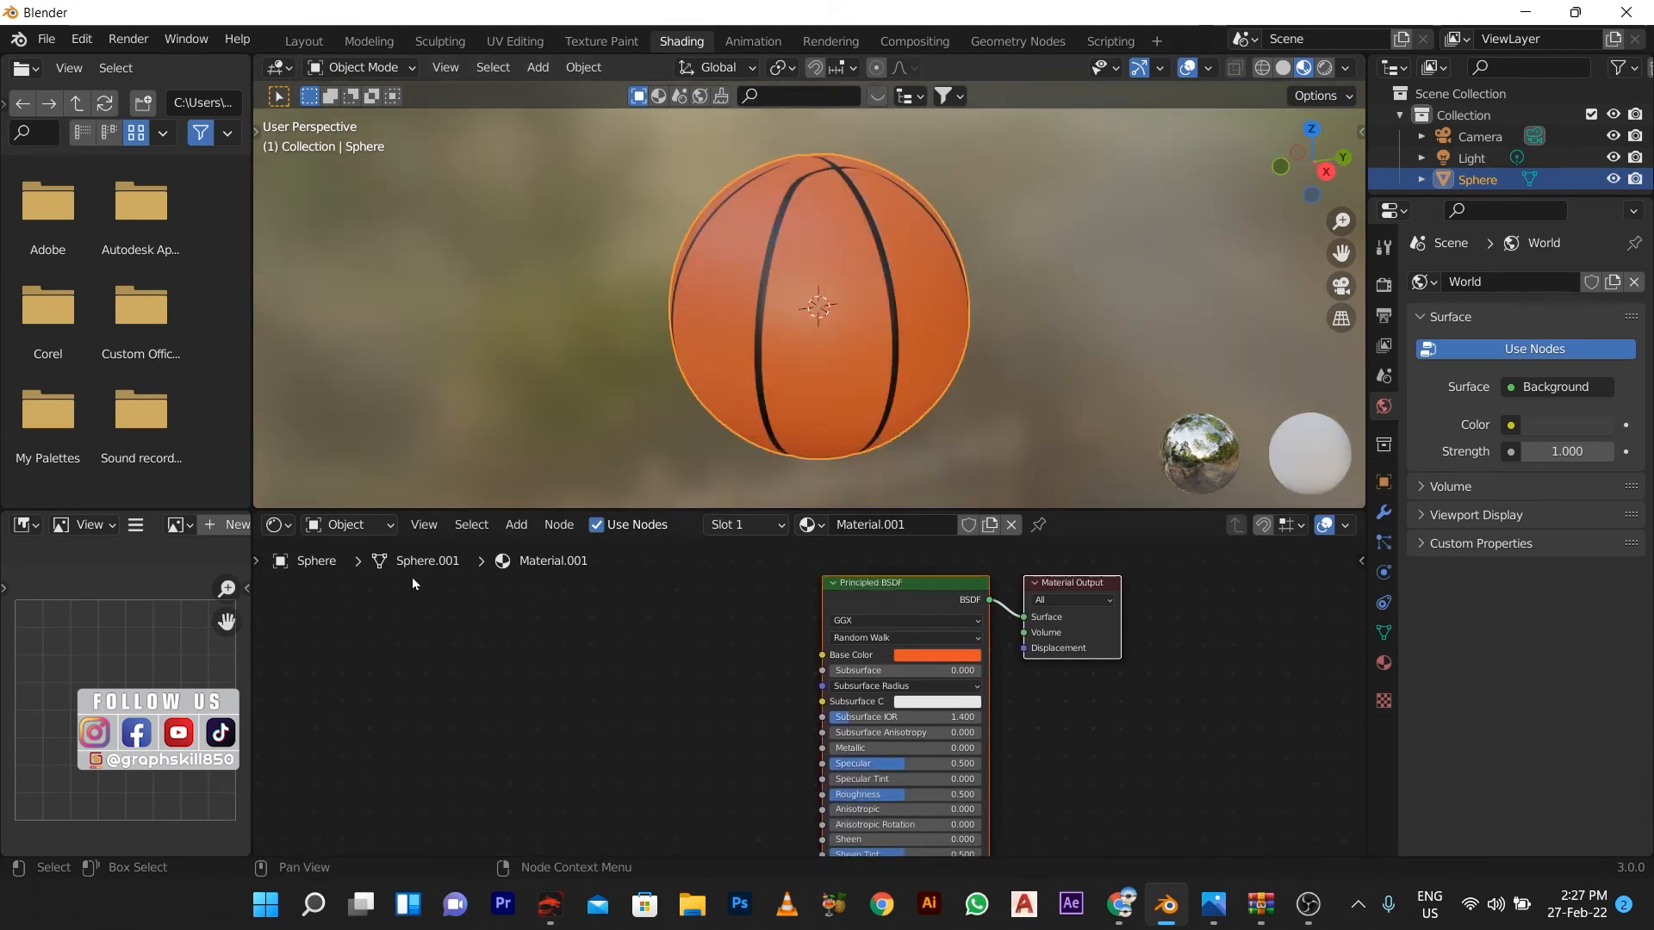
{"action": "left_click", "coordinate": [517, 526]}
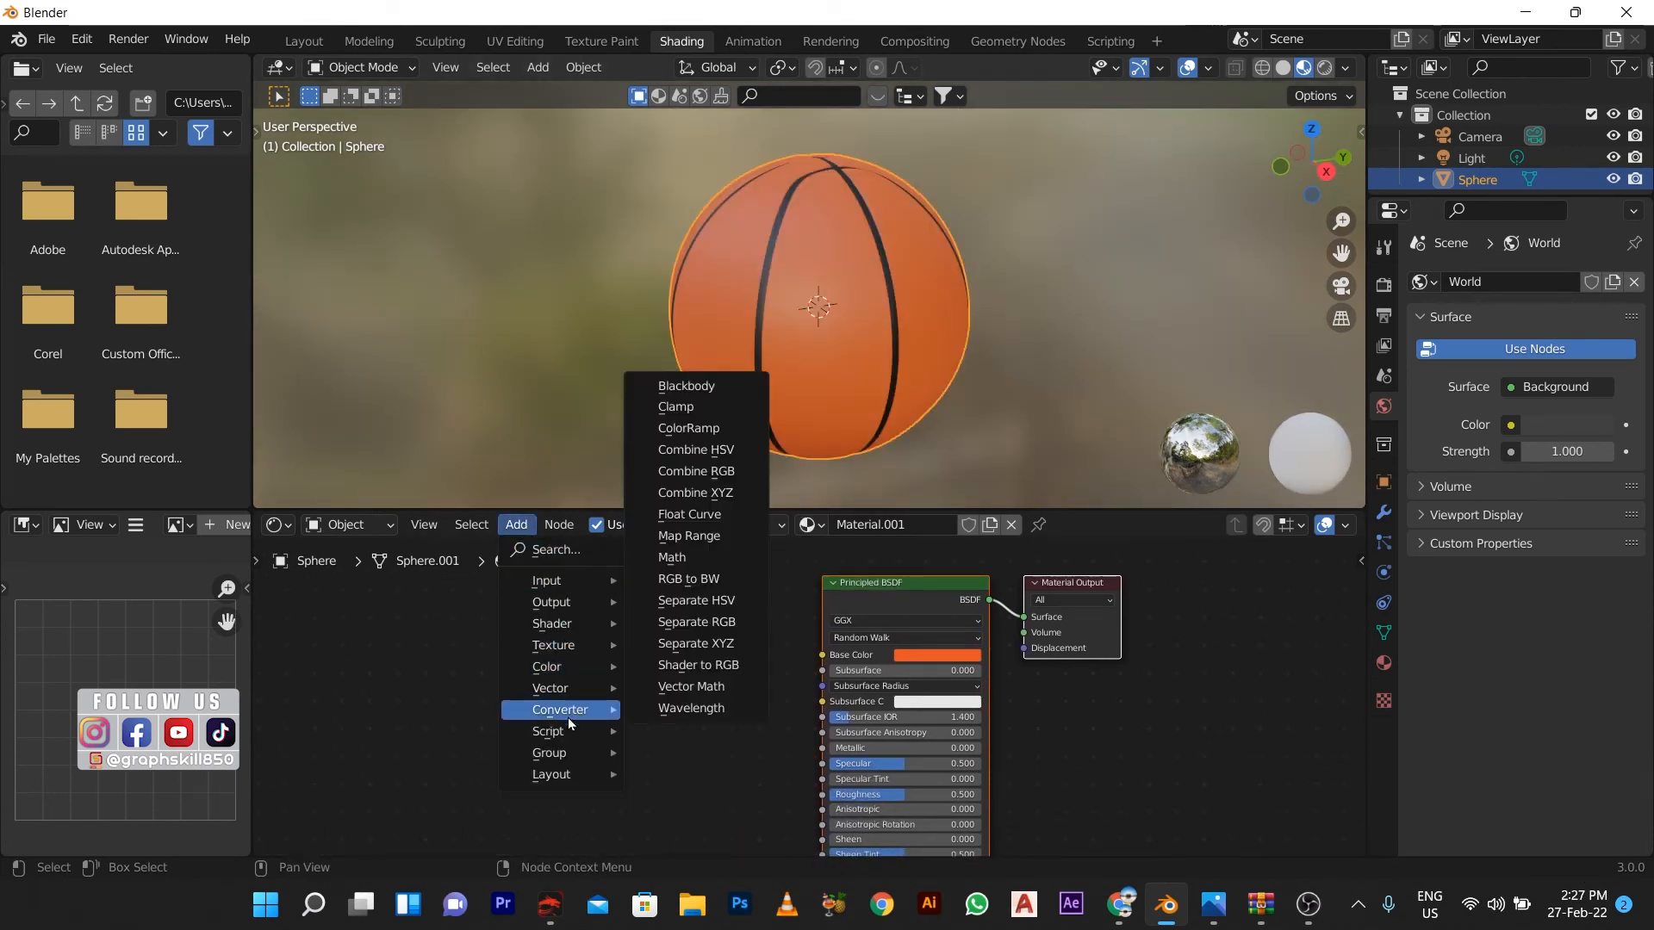
{"action": "mouse_move", "coordinate": [565, 647]}
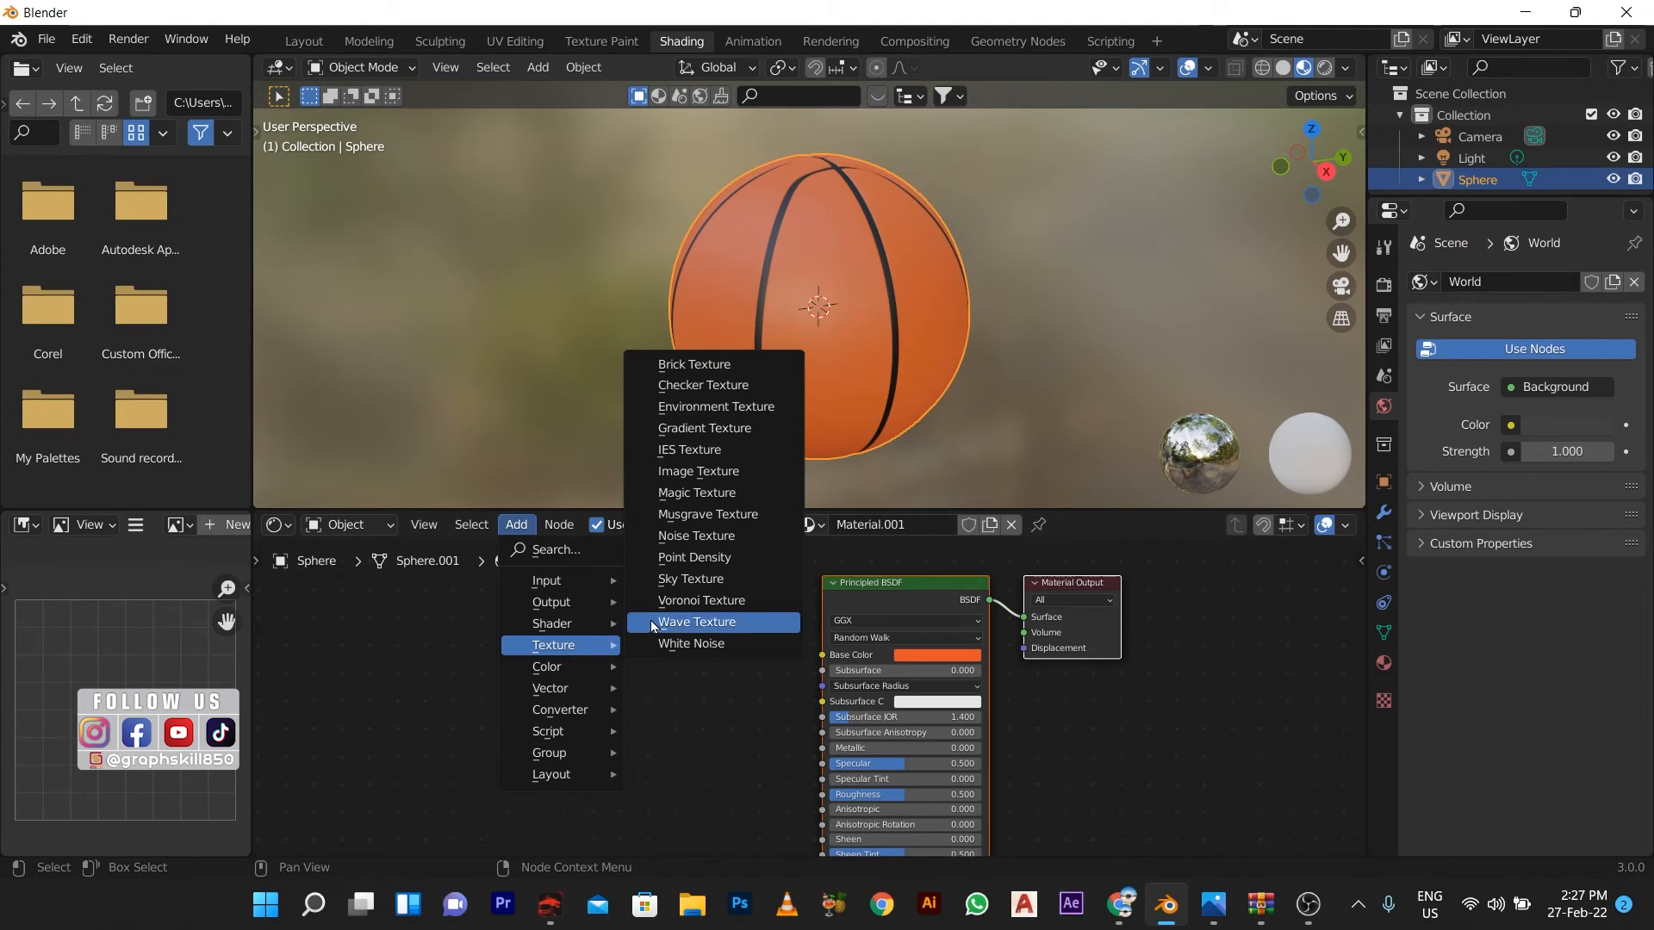
{"action": "left_click", "coordinate": [714, 600]}
{"action": "left_click", "coordinate": [508, 586]}
Add a Bump node between the Voronoi Texture and the Principled BSDF.
{"action": "left_click", "coordinate": [517, 525]}
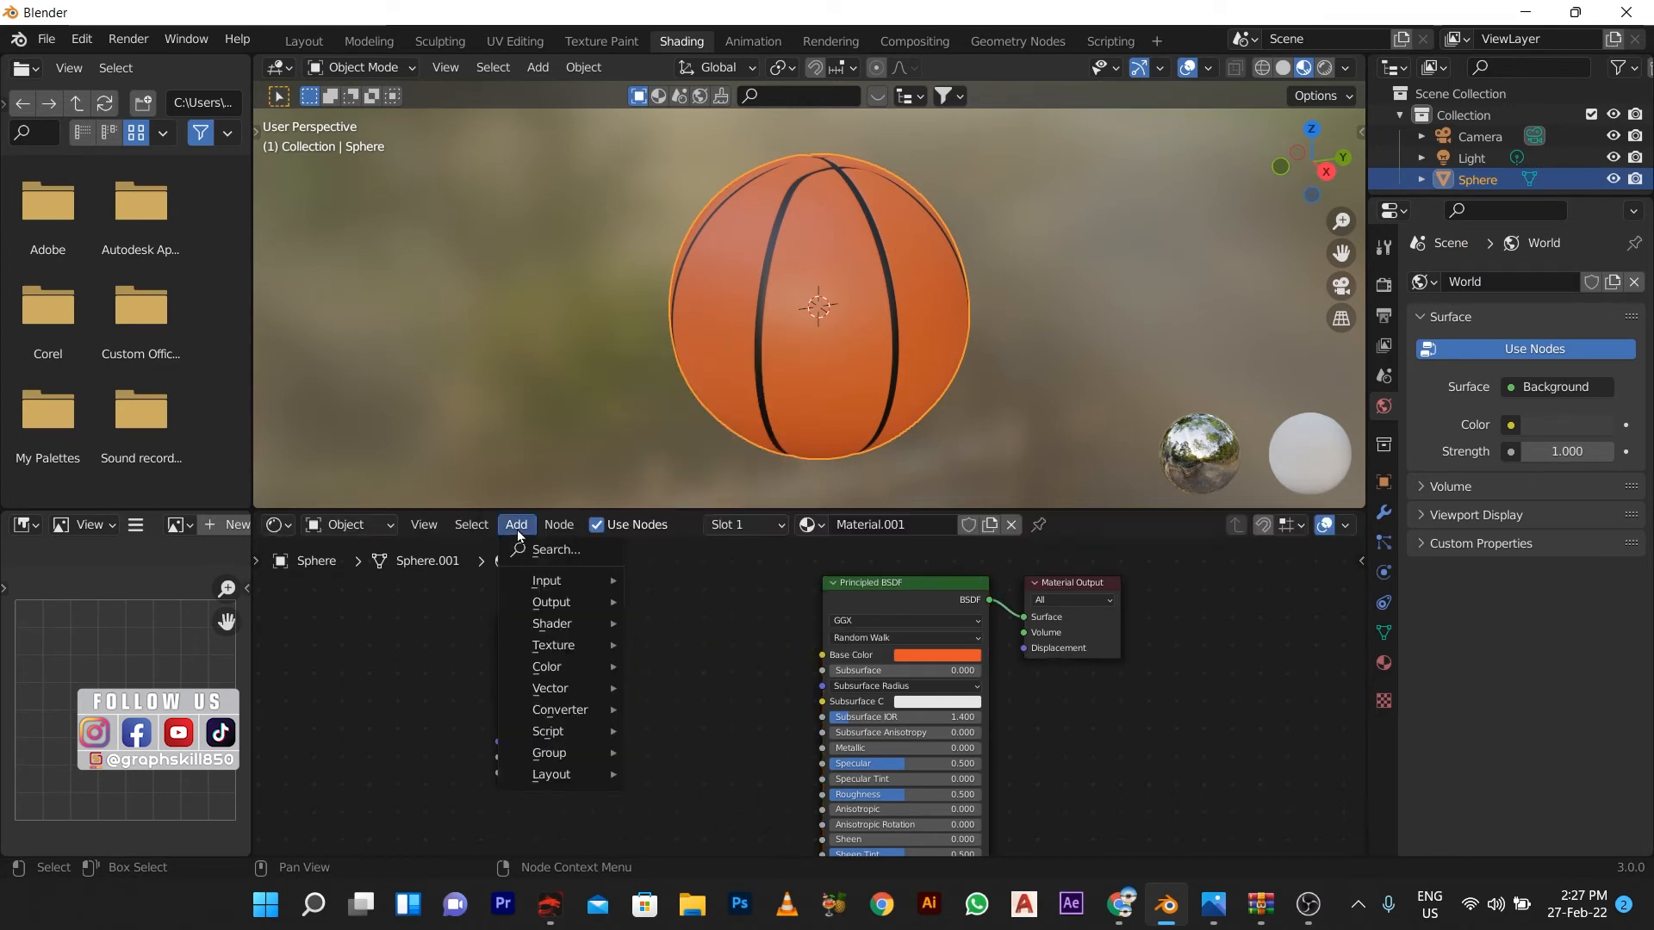
{"action": "mouse_move", "coordinate": [555, 688]}
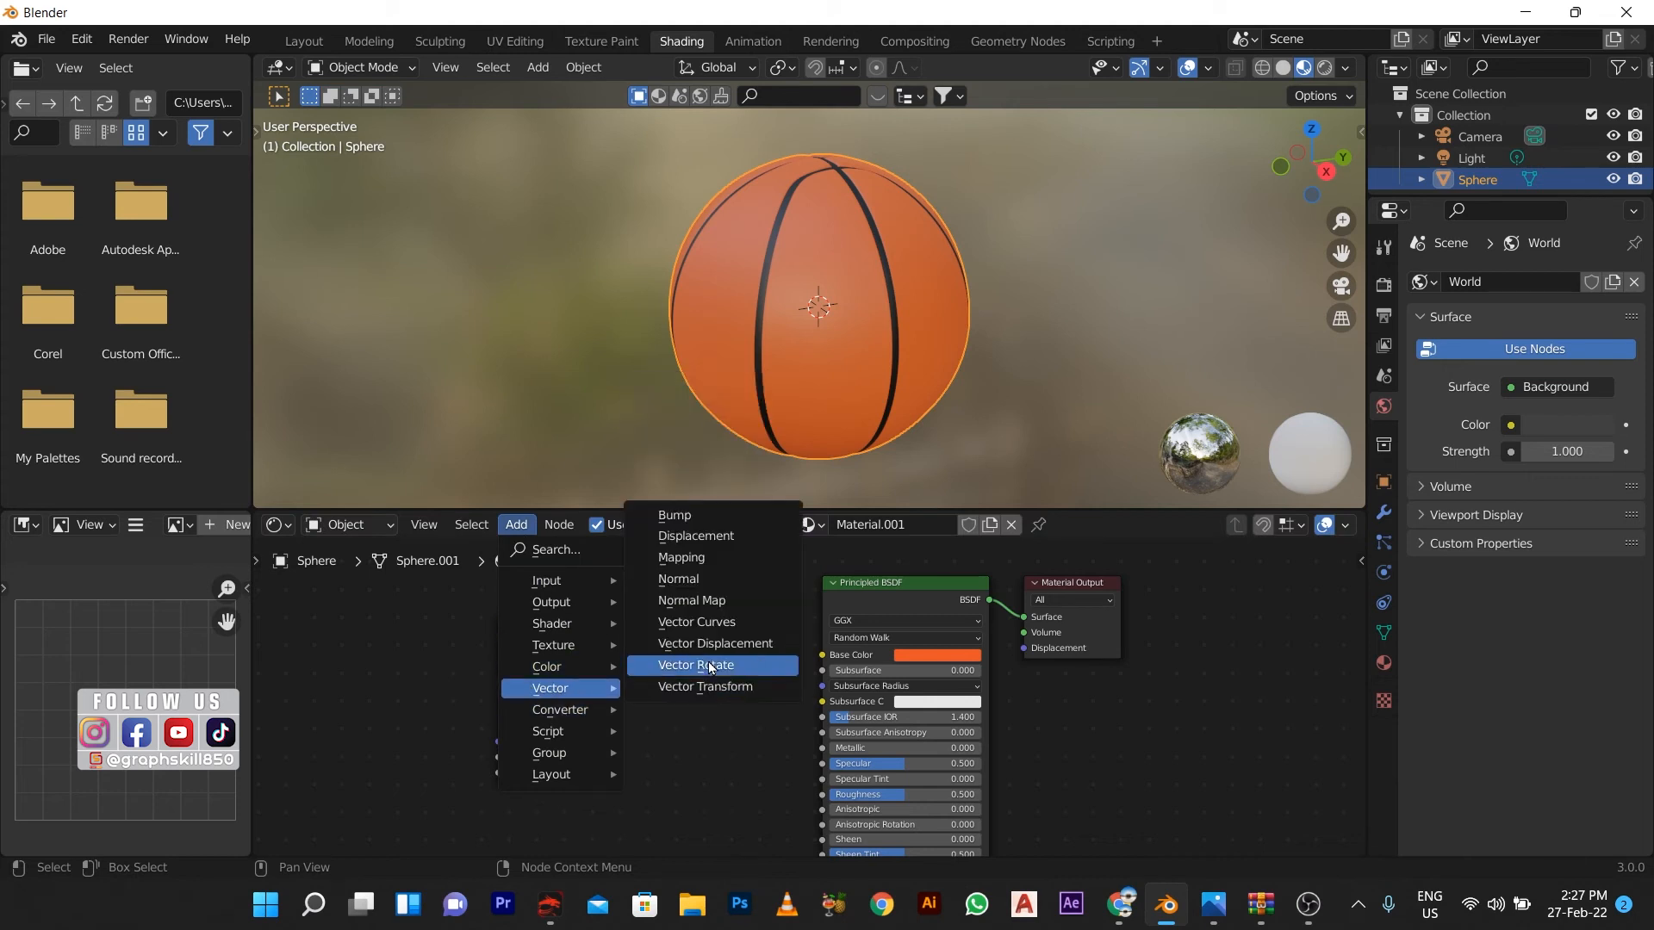
{"action": "left_click", "coordinate": [674, 515]}
{"action": "left_click", "coordinate": [668, 613]}
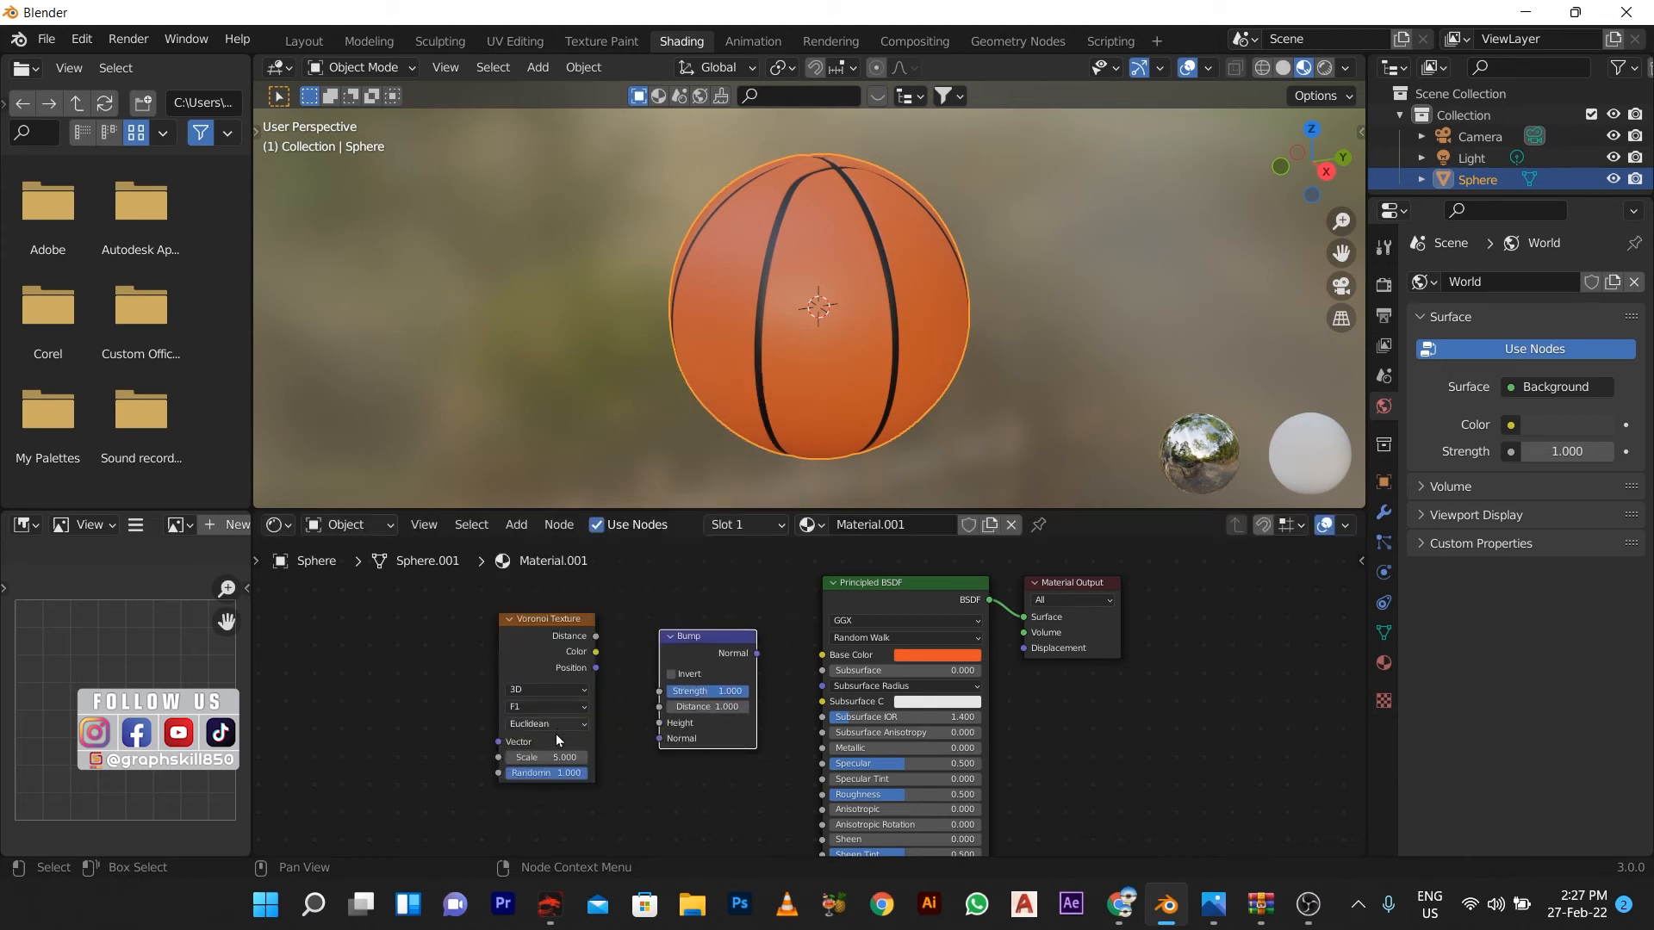
Set the Voronoi Texture's feature output to Smooth F1 and connect its Distance output to the Bump node's Height.
{"action": "left_click", "coordinate": [536, 705]}
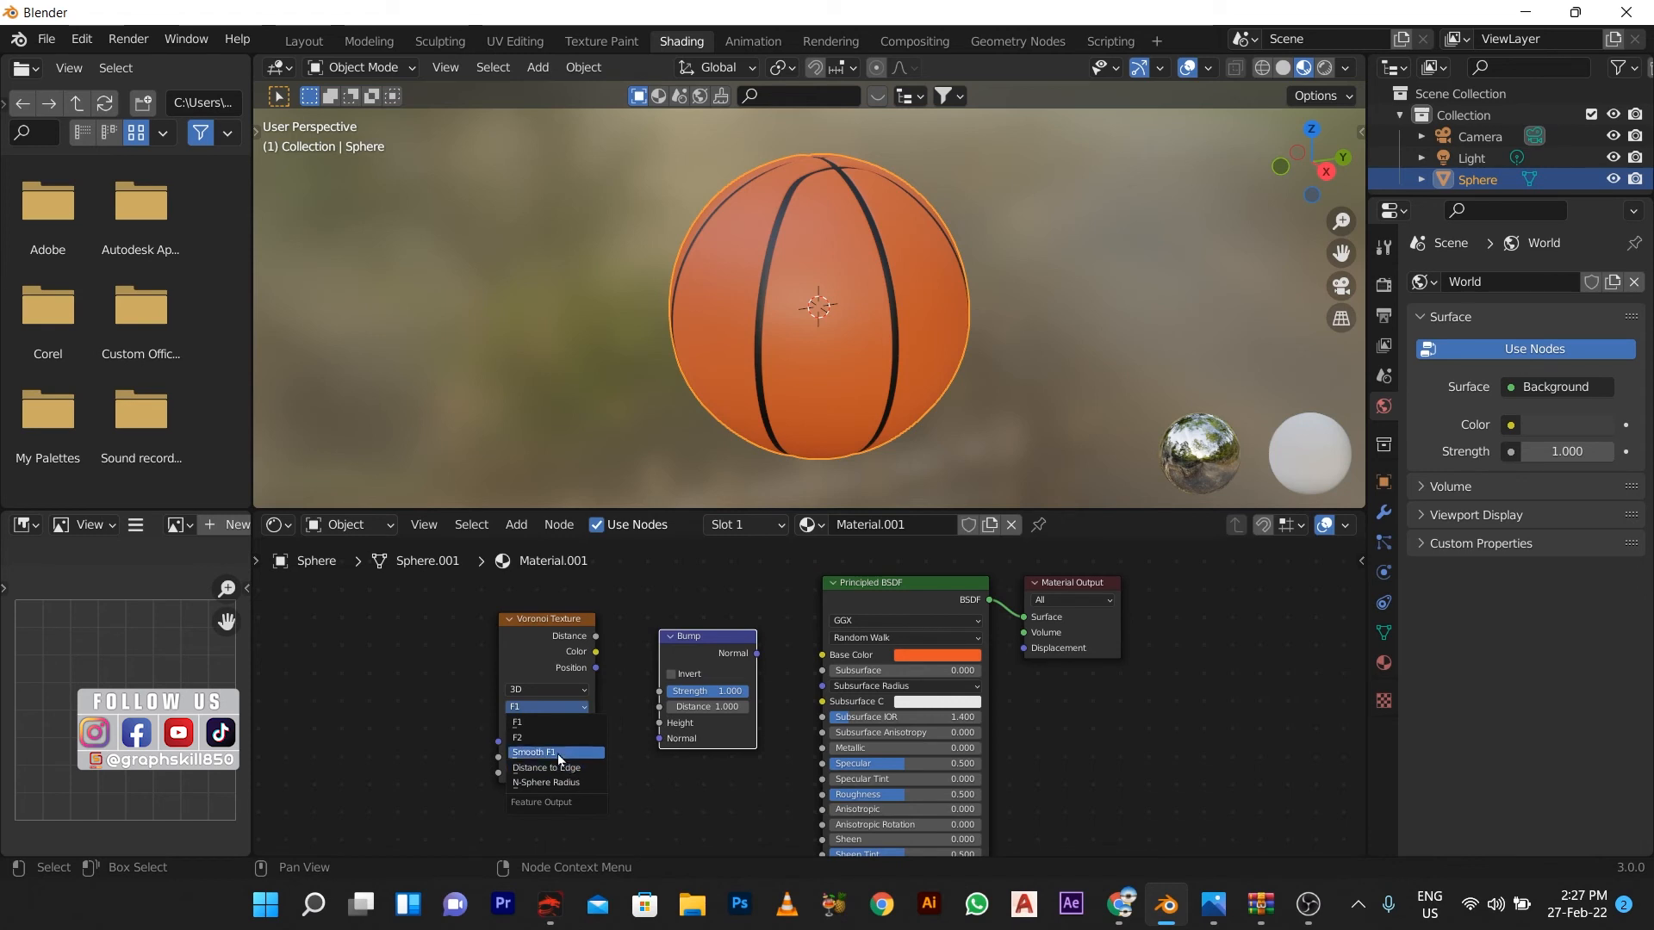
{"action": "left_click", "coordinate": [556, 753]}
{"action": "left_click_drag", "start_coordinate": [540, 618], "coordinate": [665, 720]}
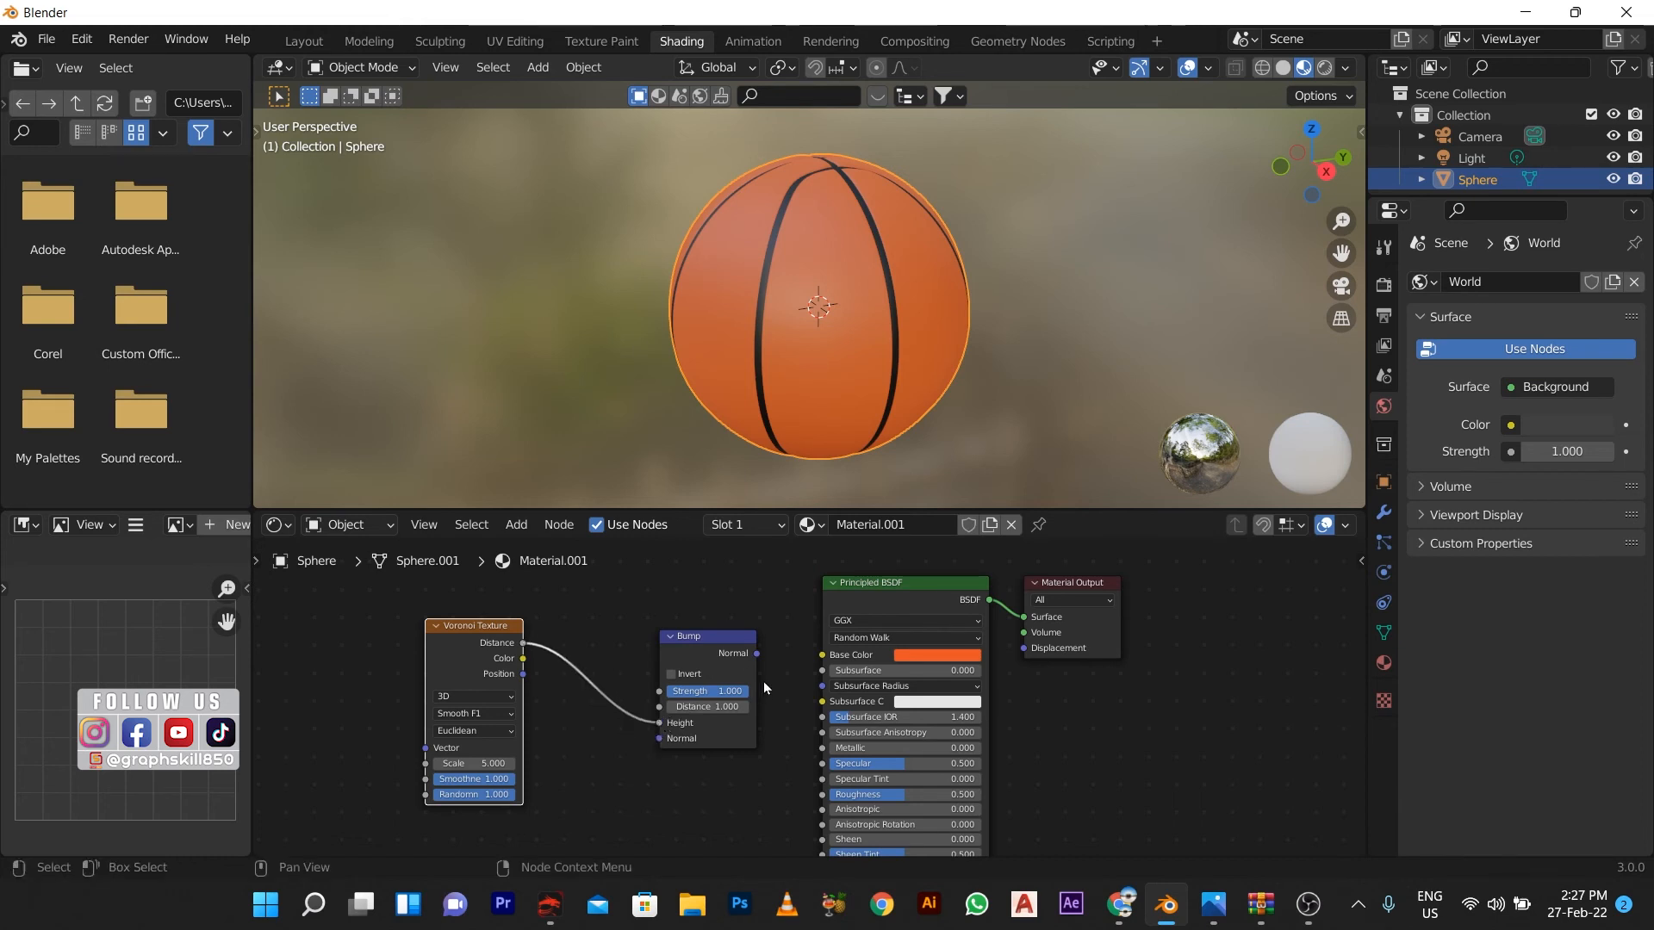
Set the Bump strength to 0.3 and connect its Normal output to the Principled BSDF's Normal input.
{"action": "double_click", "coordinate": [711, 691]}
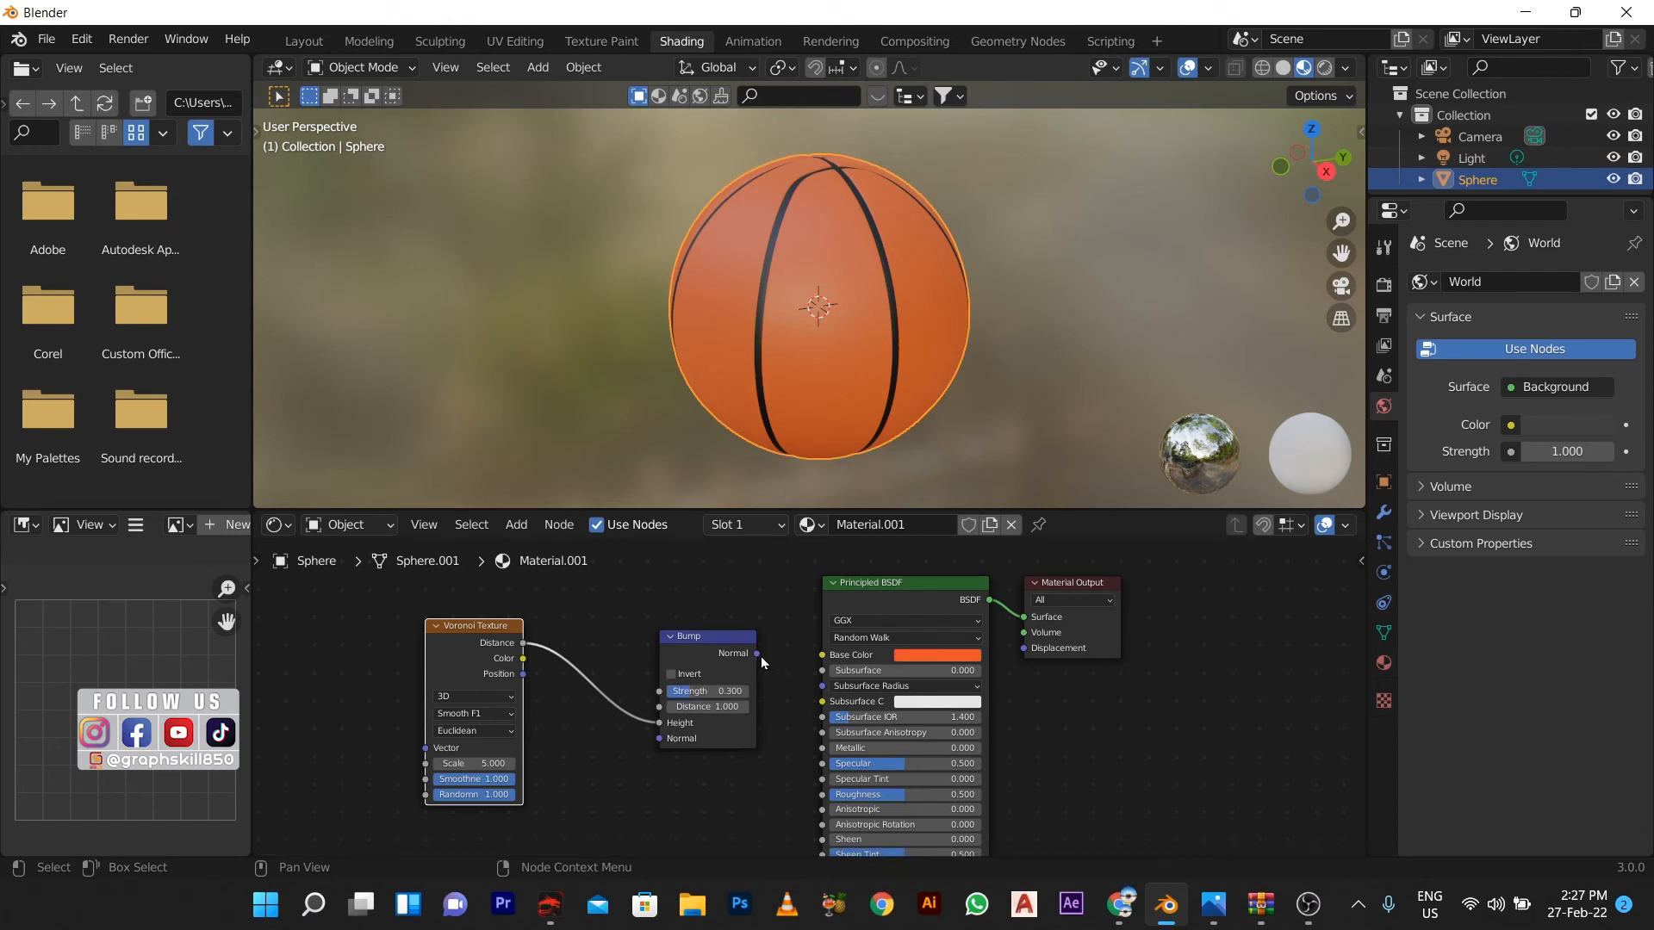
{"action": "left_click_drag", "start_coordinate": [756, 653], "coordinate": [818, 677]}
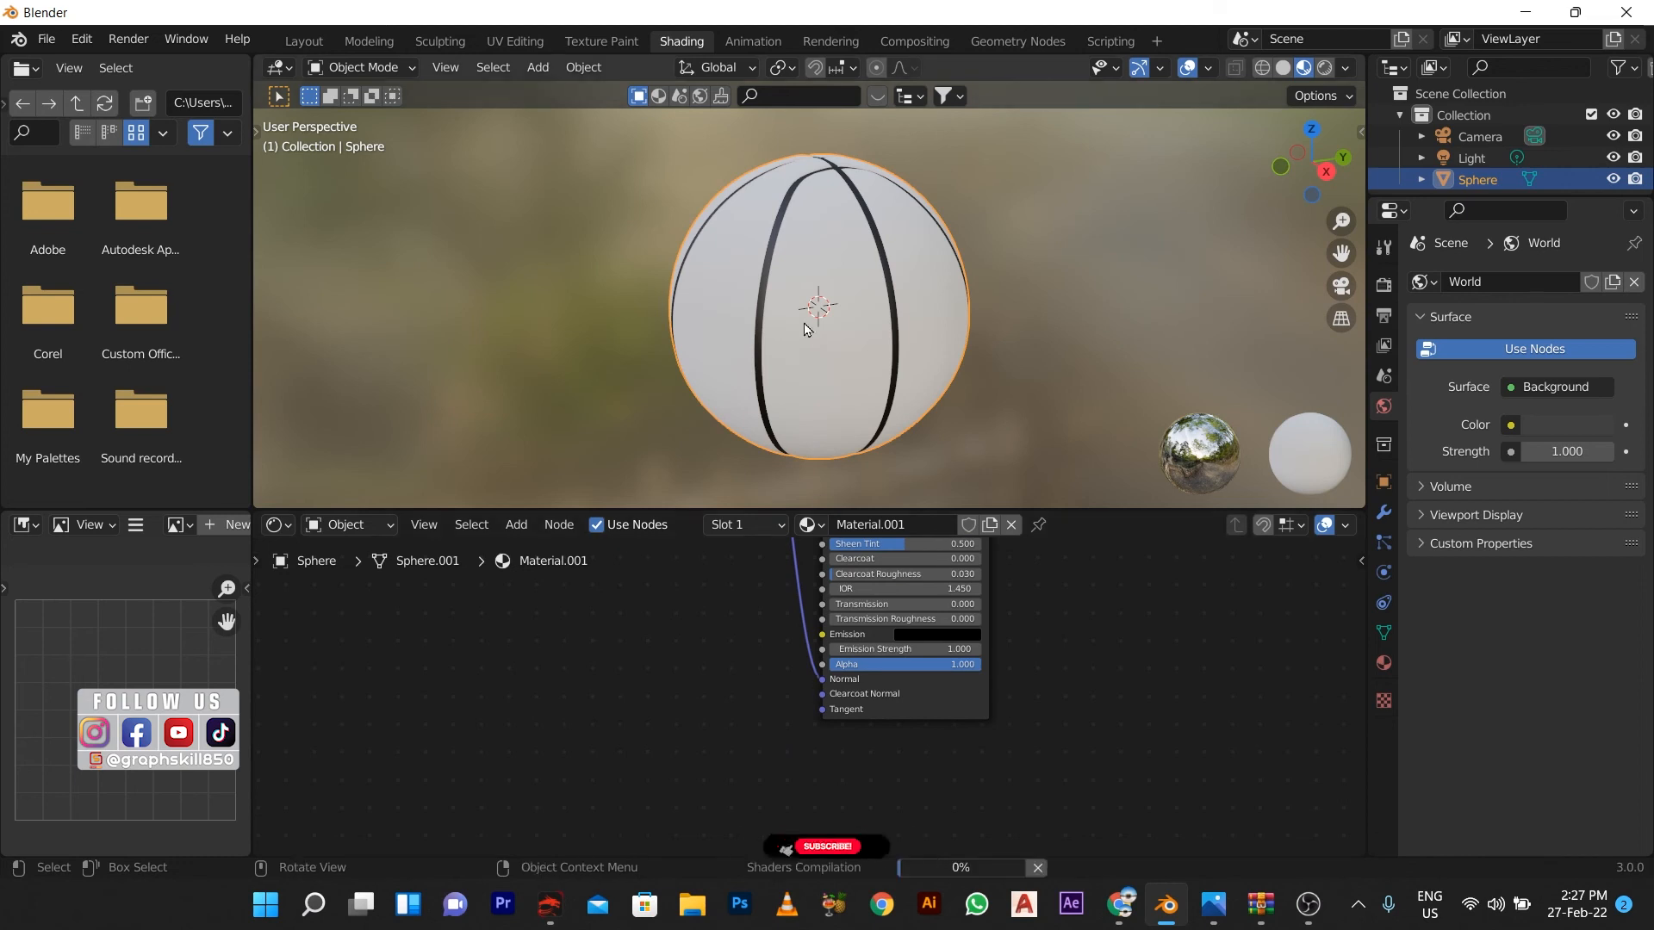
{"action": "scroll", "coordinate": [816, 336], "scroll_direction": "up", "scroll_amount": 5}
{"action": "scroll", "coordinate": [819, 319], "scroll_direction": "down", "scroll_amount": 4}
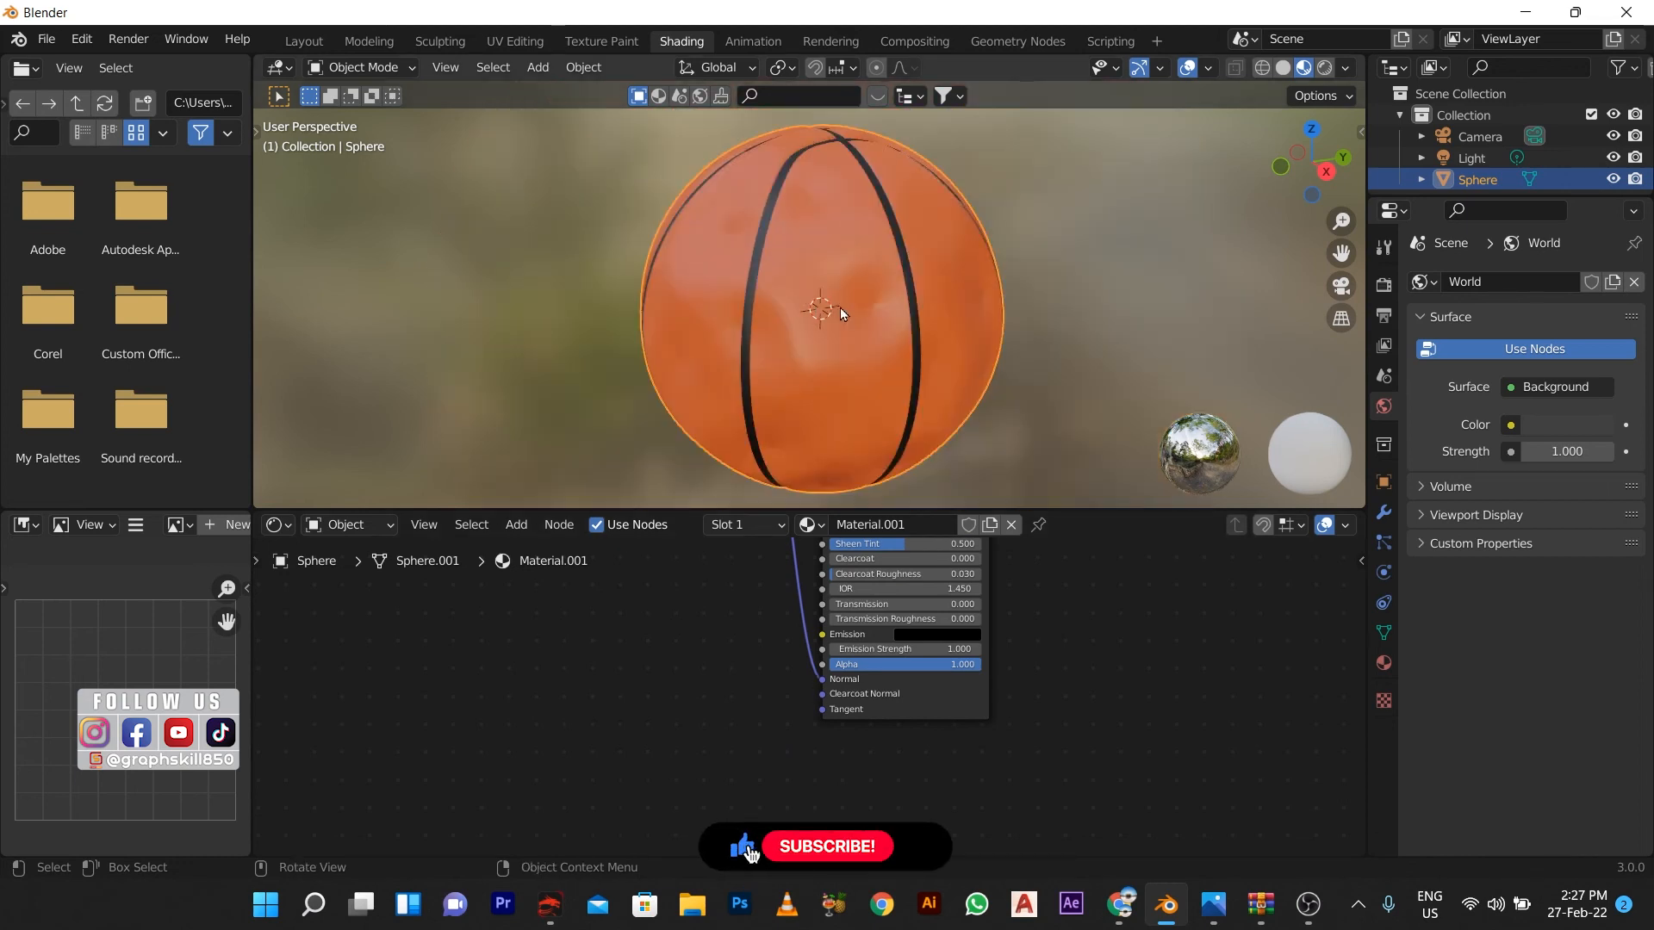
{"action": "scroll", "coordinate": [827, 318], "scroll_direction": "down", "scroll_amount": 6}
{"action": "scroll", "coordinate": [801, 689], "scroll_direction": "down", "scroll_amount": 2}
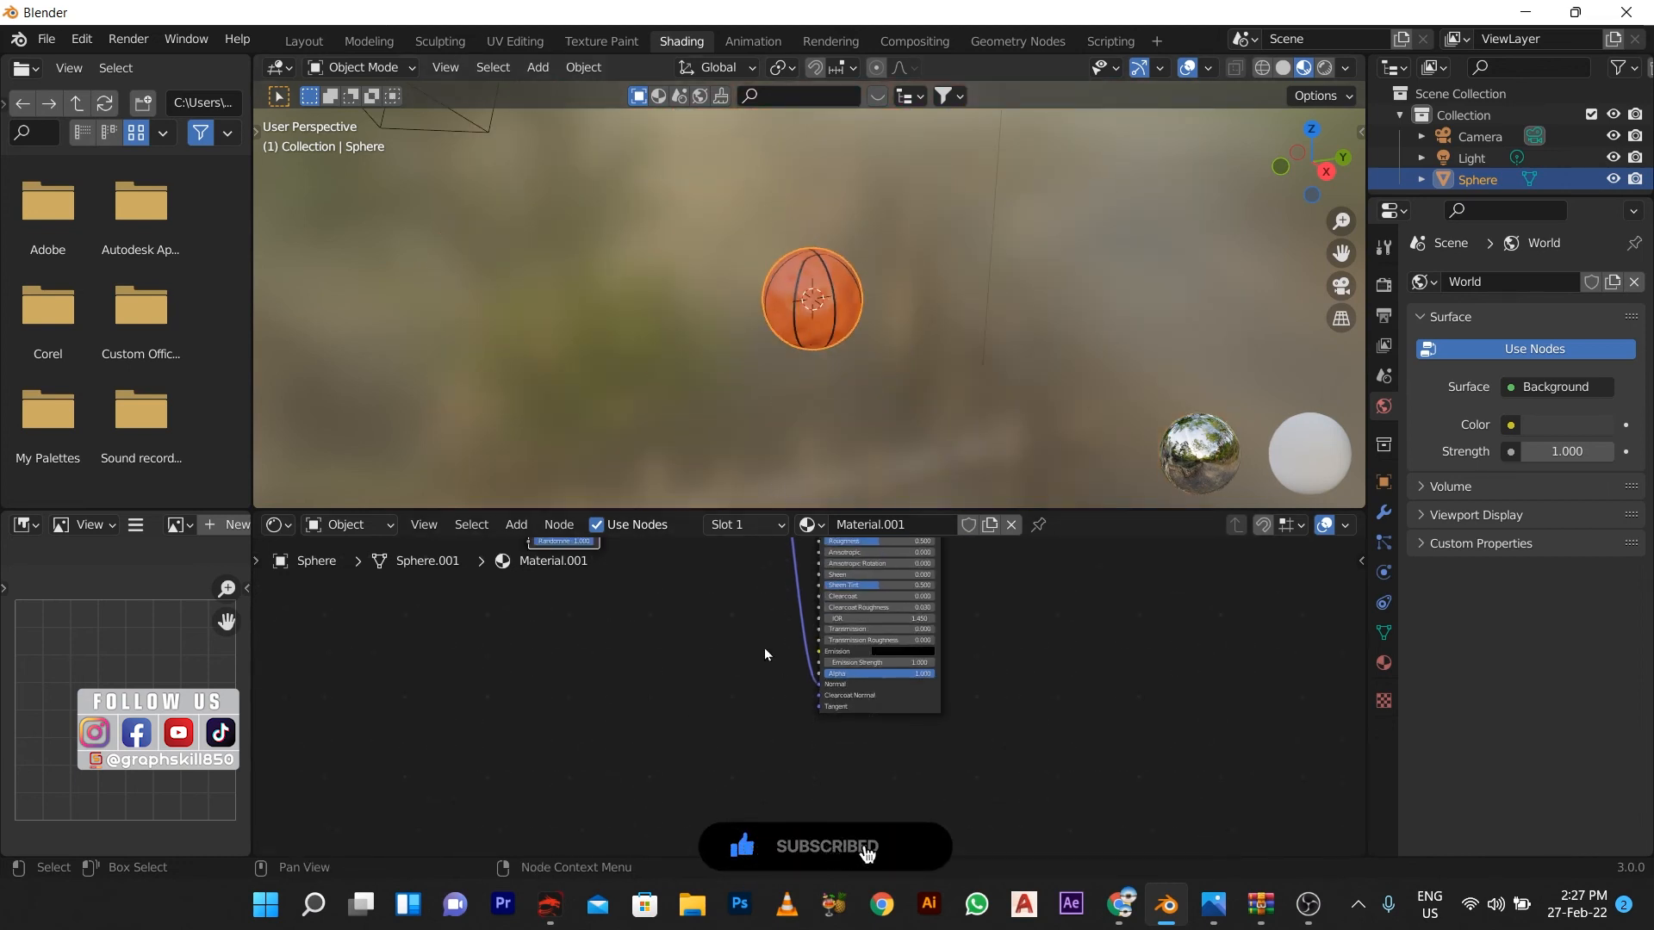
Set the Voronoi Texture's scale to 200 and check the finer bump texture on the basketball.
{"action": "middle_click_drag", "start_coordinate": [765, 655], "coordinate": [814, 785]}
{"action": "scroll", "coordinate": [617, 657], "scroll_direction": "up", "scroll_amount": 4}
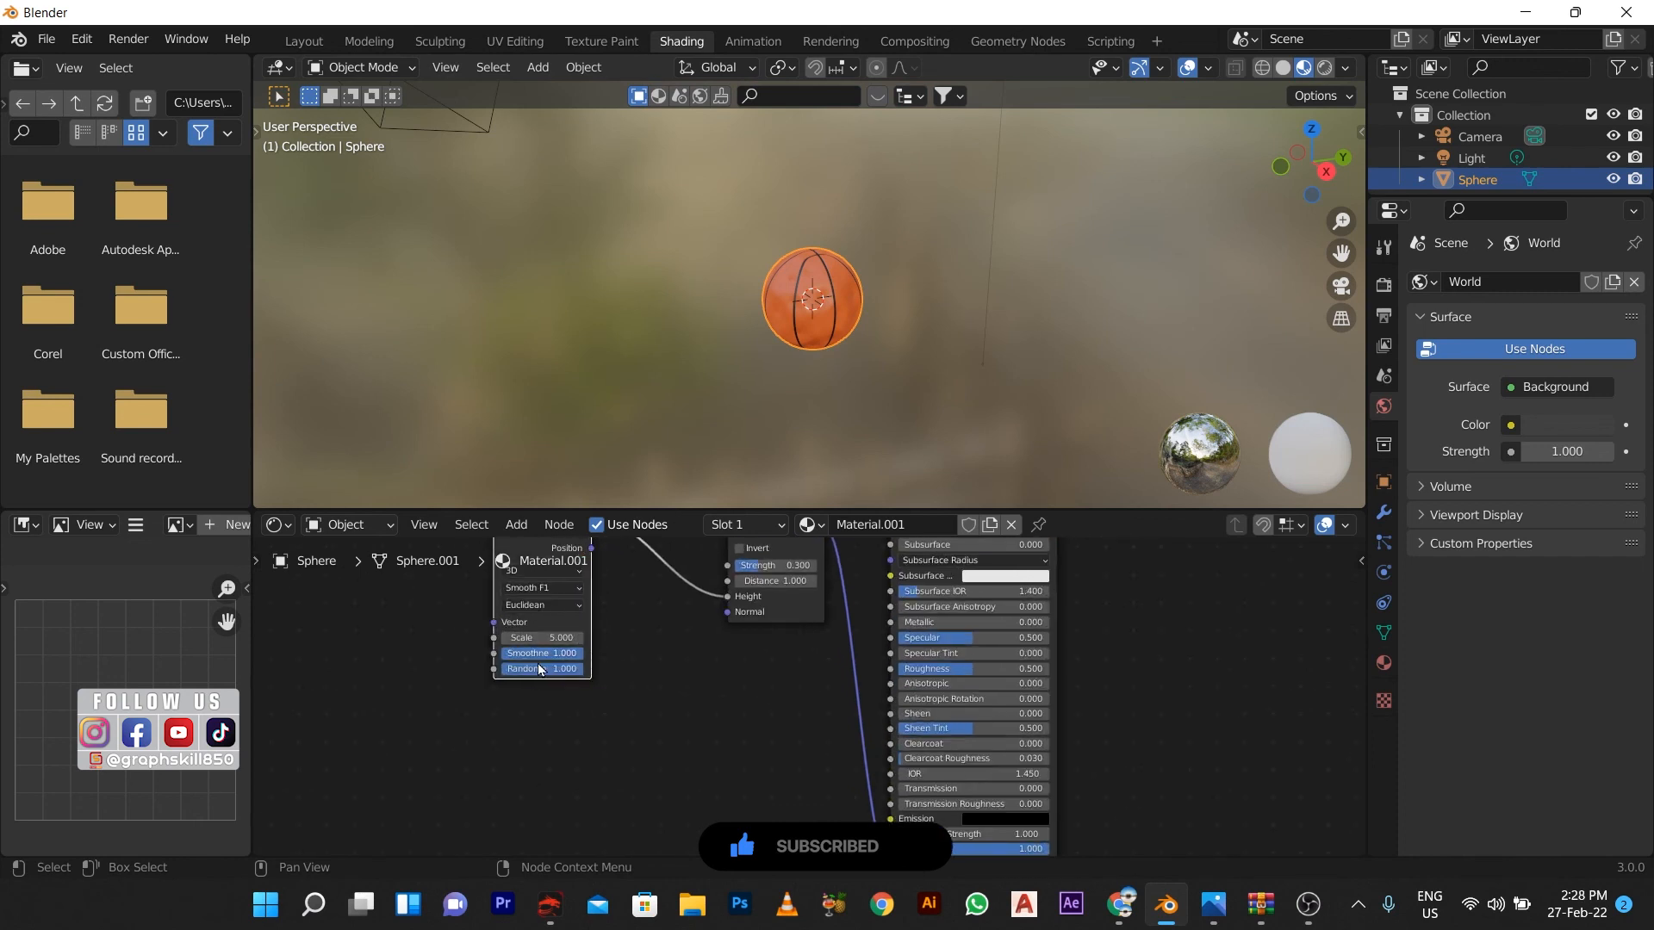
{"action": "scroll", "coordinate": [712, 705], "scroll_direction": "down", "scroll_amount": 3}
{"action": "middle_click_drag", "start_coordinate": [616, 677], "coordinate": [629, 729]}
{"action": "scroll", "coordinate": [628, 728], "scroll_direction": "up", "scroll_amount": 4}
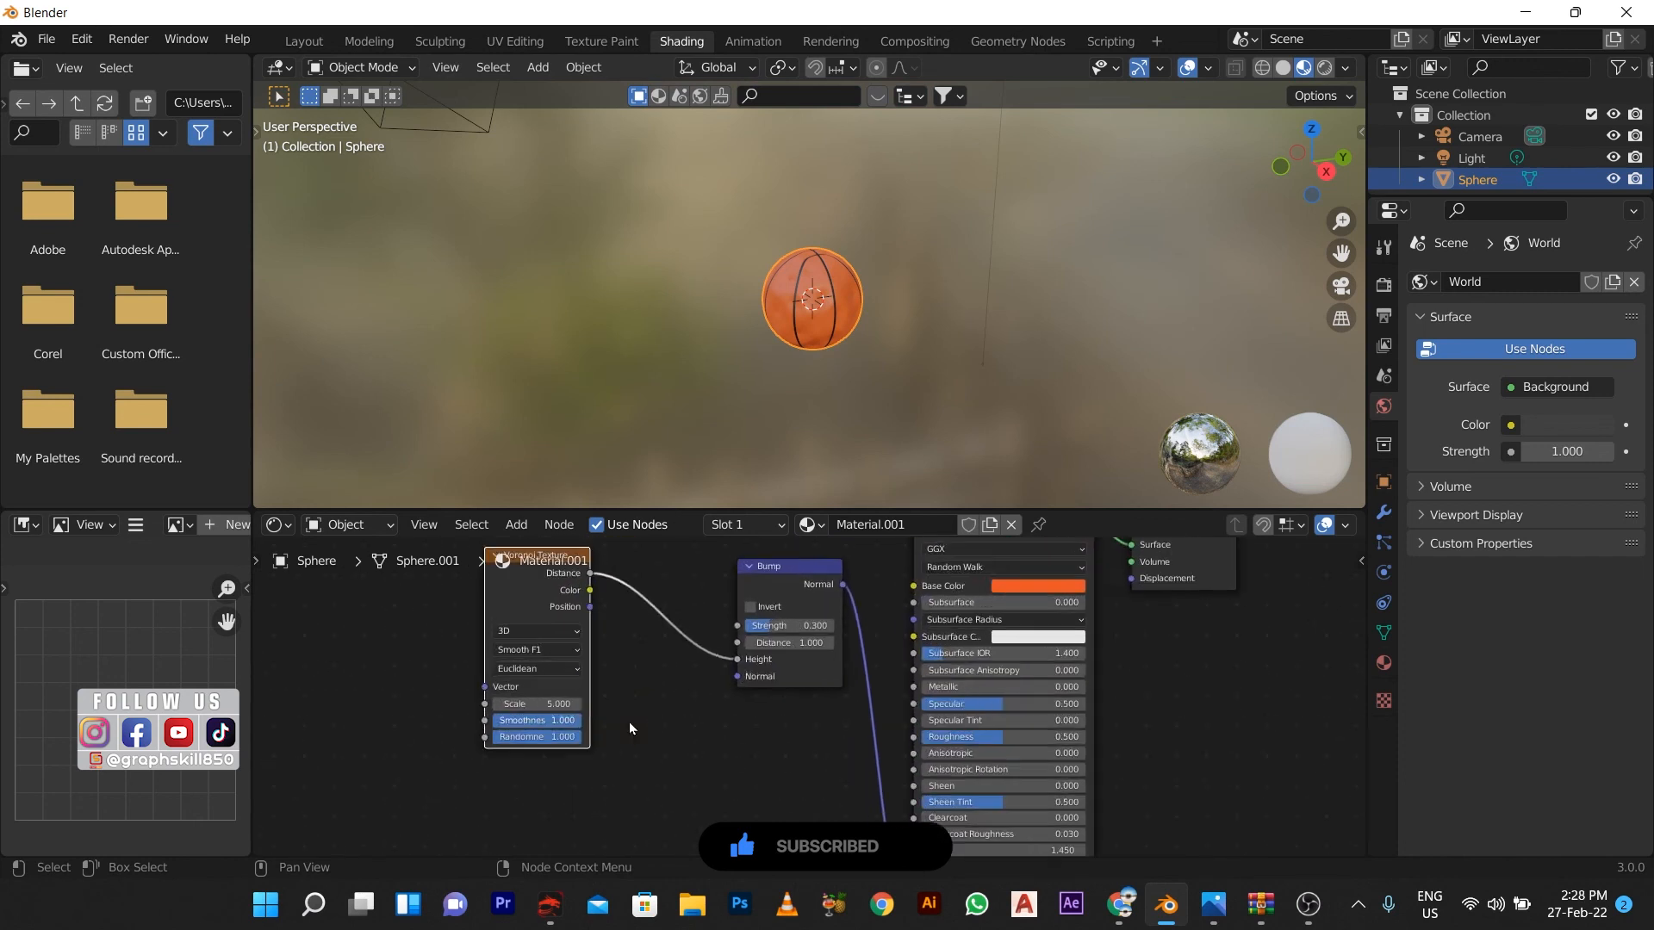
{"action": "type", "text": "200"}
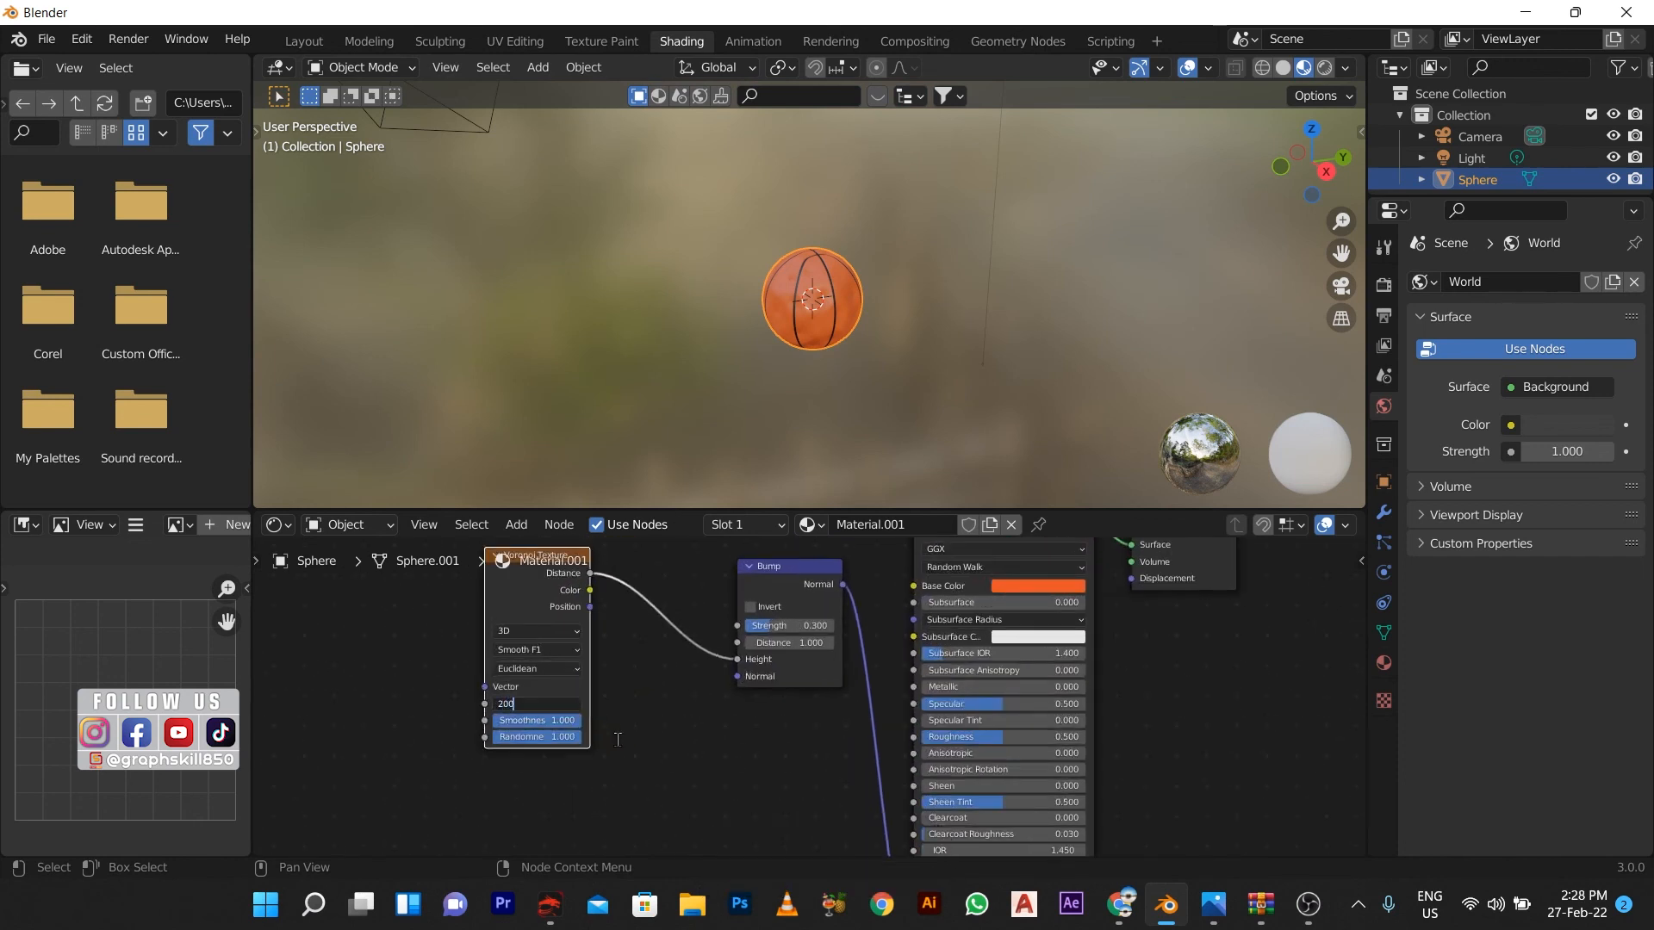
{"action": "key", "text": "Return"}
{"action": "scroll", "coordinate": [825, 224], "scroll_direction": "up", "scroll_amount": 7}
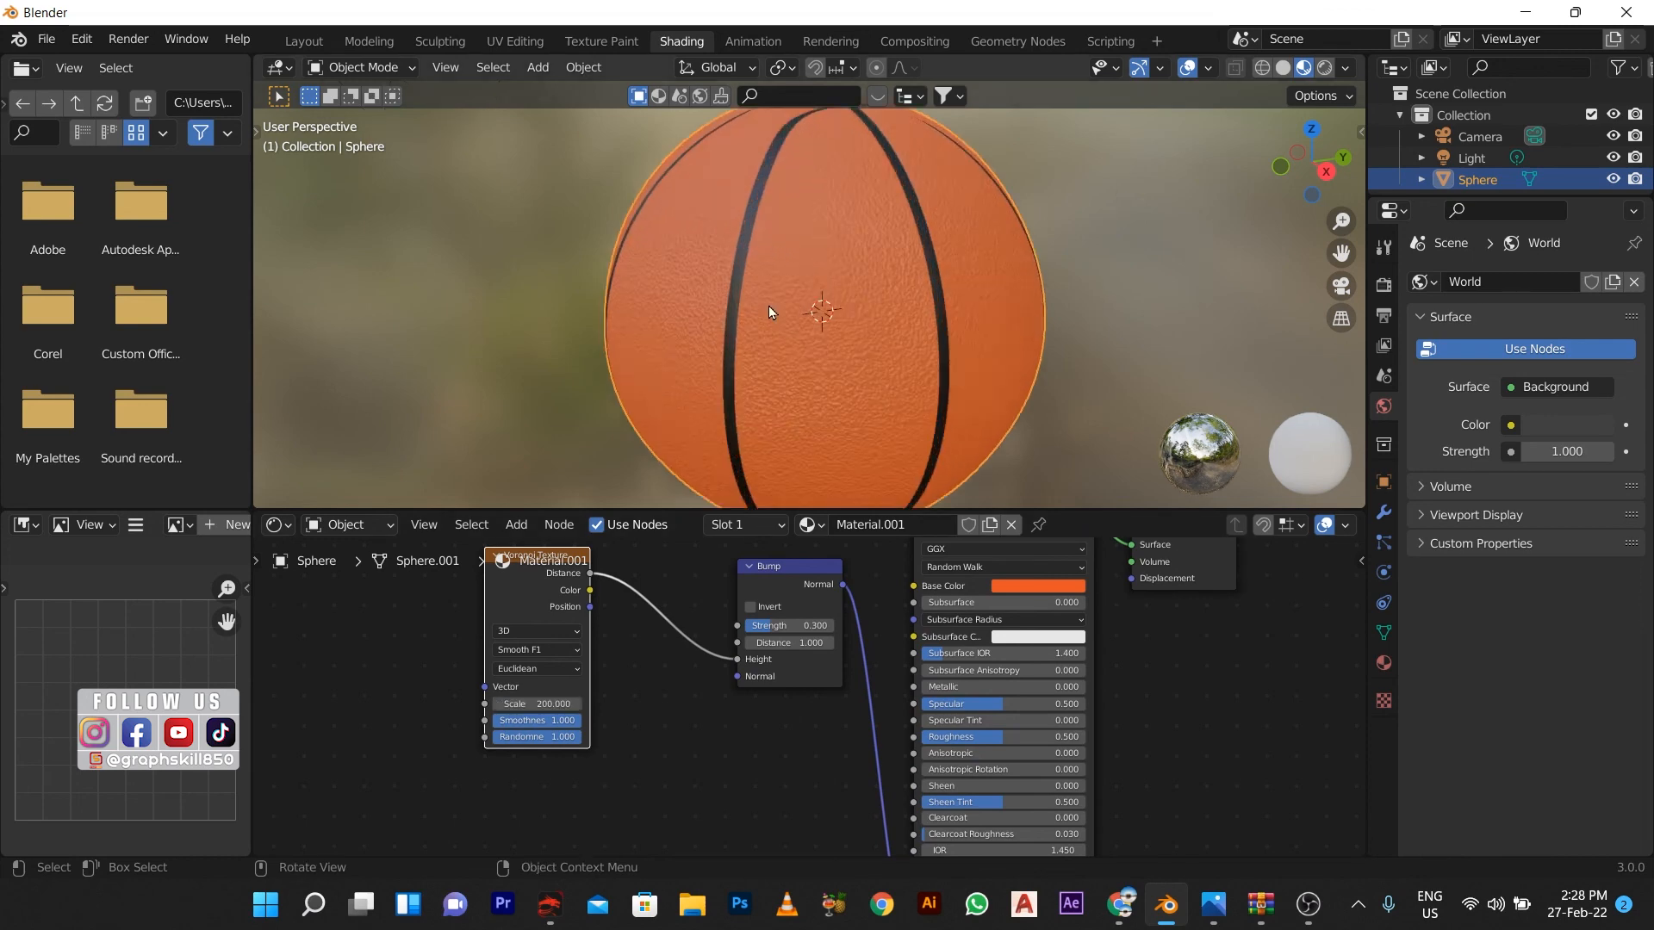
{"action": "mouse_move", "coordinate": [769, 307]}
{"action": "middle_mouse_down"}
{"action": "mouse_move", "coordinate": [908, 360]}
{"action": "mouse_move", "coordinate": [781, 326]}
{"action": "middle_mouse_up"}
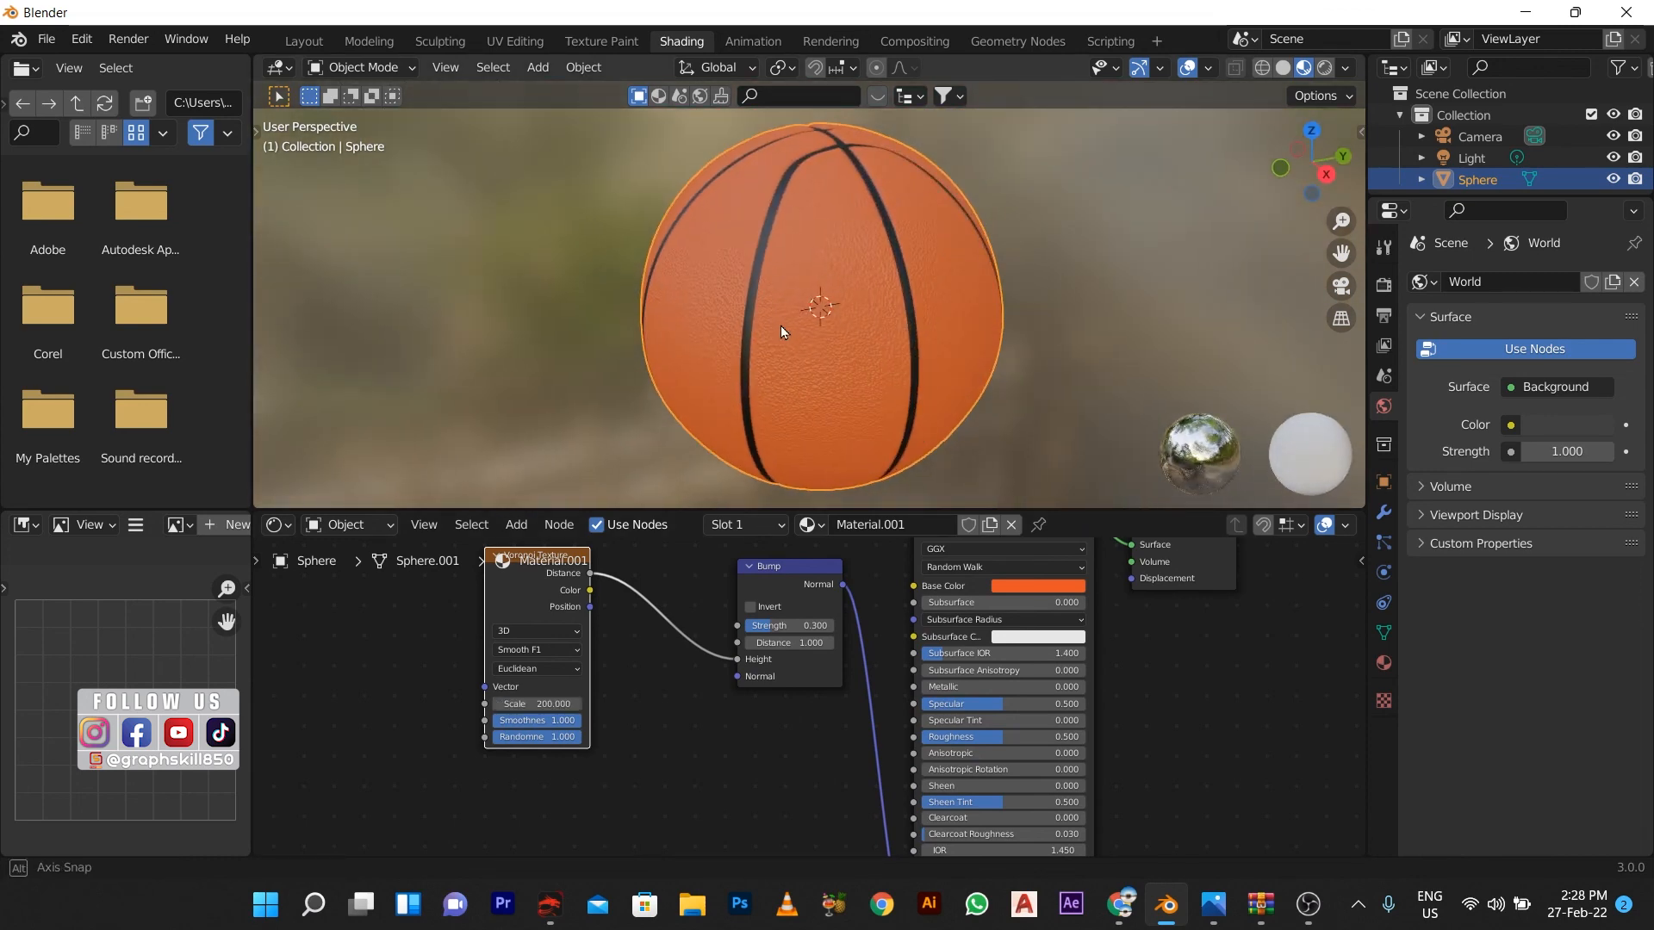
Return to the Layout workspace and examine the textured basketball from another side.
{"action": "left_click", "coordinate": [301, 41]}
{"action": "left_click", "coordinate": [355, 40]}
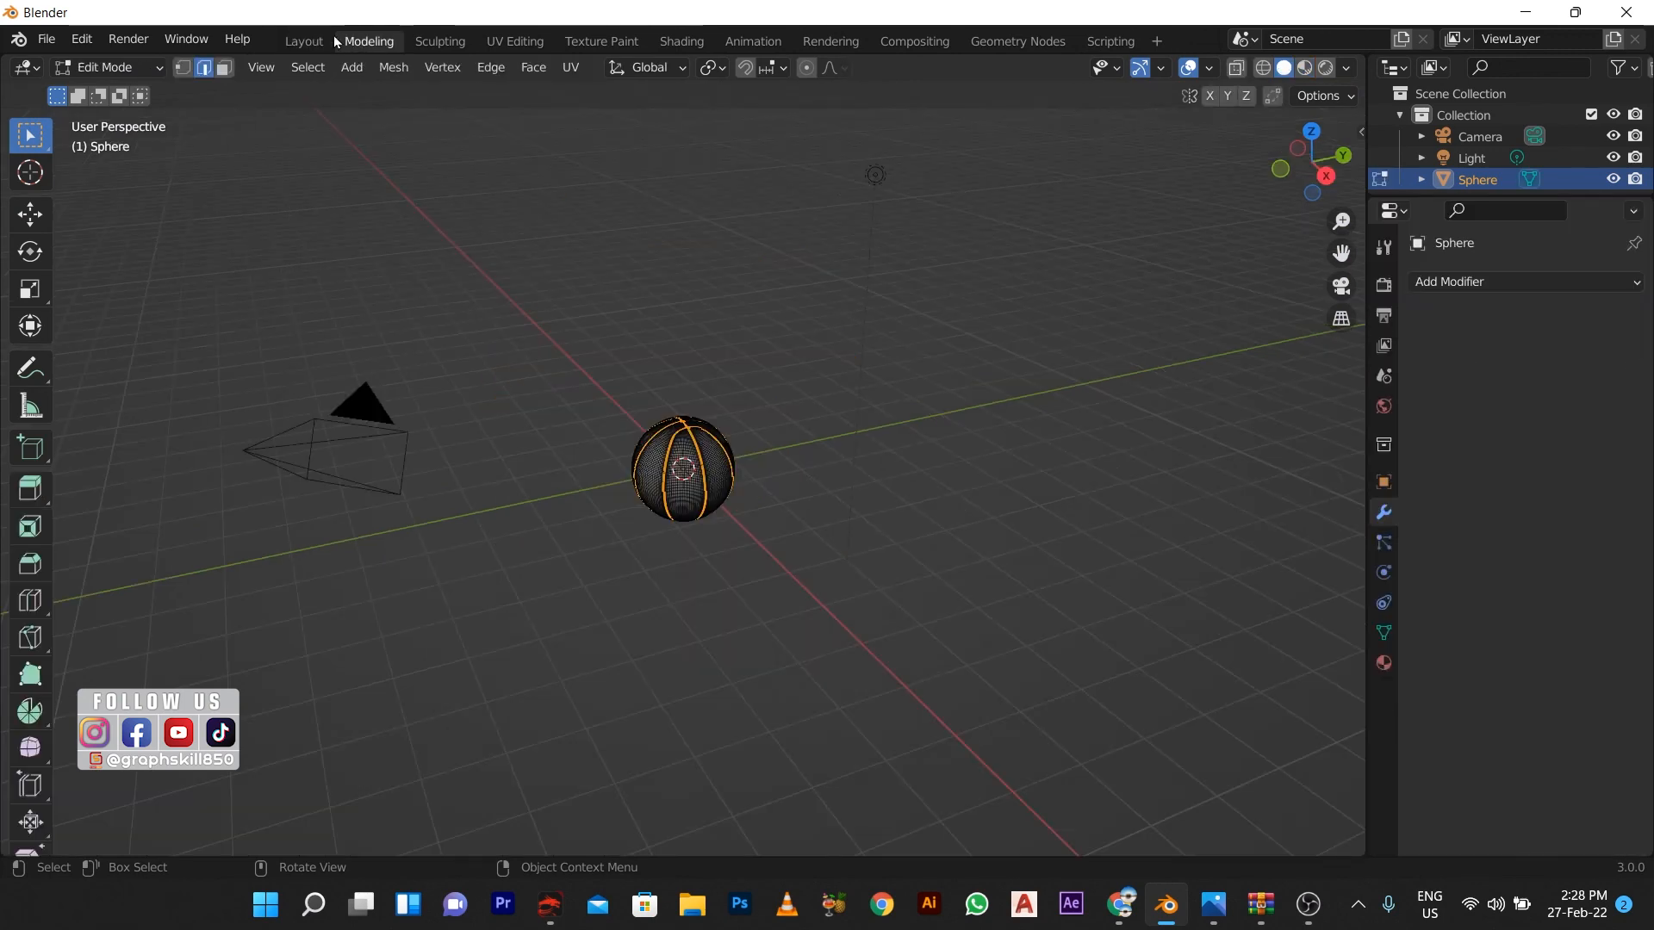
{"action": "left_click", "coordinate": [309, 40]}
{"action": "middle_click_drag", "start_coordinate": [622, 484], "coordinate": [997, 498]}
{"action": "mouse_move", "coordinate": [887, 457]}
{"action": "middle_mouse_down"}
{"action": "mouse_move", "coordinate": [798, 418]}
{"action": "mouse_move", "coordinate": [876, 443]}
{"action": "middle_mouse_up"}
{"action": "scroll", "coordinate": [876, 442], "scroll_direction": "down", "scroll_amount": 2}
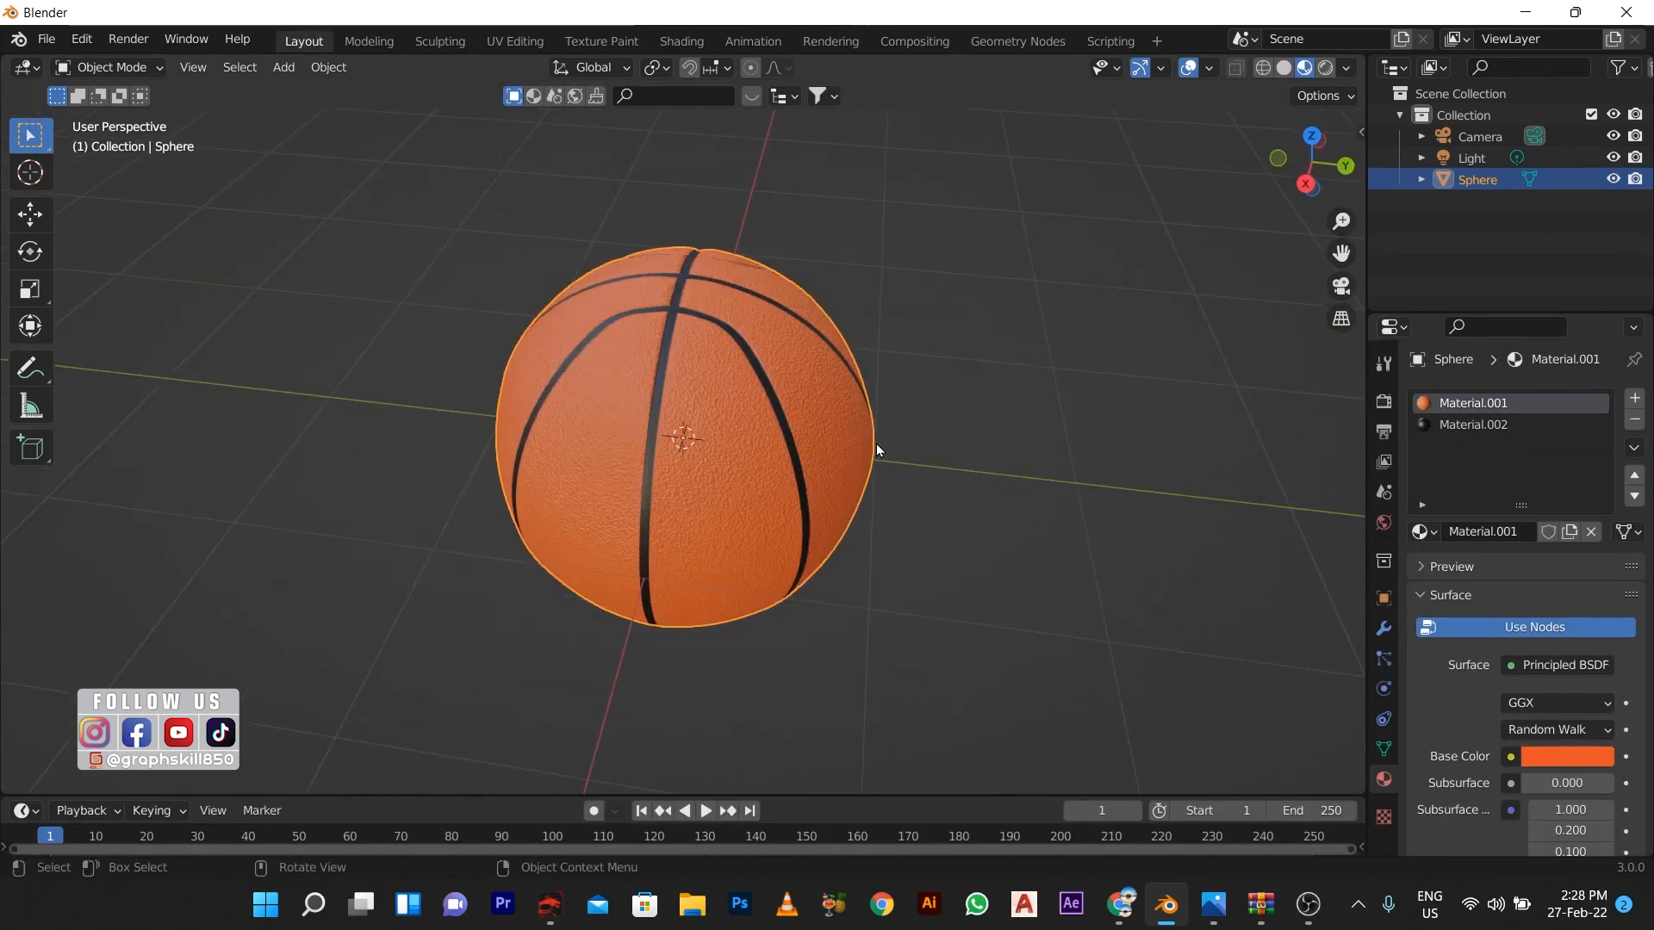
Deselect the basketball and switch the viewport to Rendered shading to inspect its surface up close.
{"action": "key", "text": "alt+a"}
{"action": "left_click", "coordinate": [1324, 69]}
{"action": "mouse_move", "coordinate": [751, 368]}
{"action": "middle_mouse_down"}
{"action": "mouse_move", "coordinate": [727, 406]}
{"action": "mouse_move", "coordinate": [846, 397]}
{"action": "mouse_move", "coordinate": [942, 353]}
{"action": "mouse_move", "coordinate": [768, 351]}
{"action": "middle_mouse_up"}
{"action": "scroll", "coordinate": [753, 350], "scroll_direction": "up", "scroll_amount": 2}
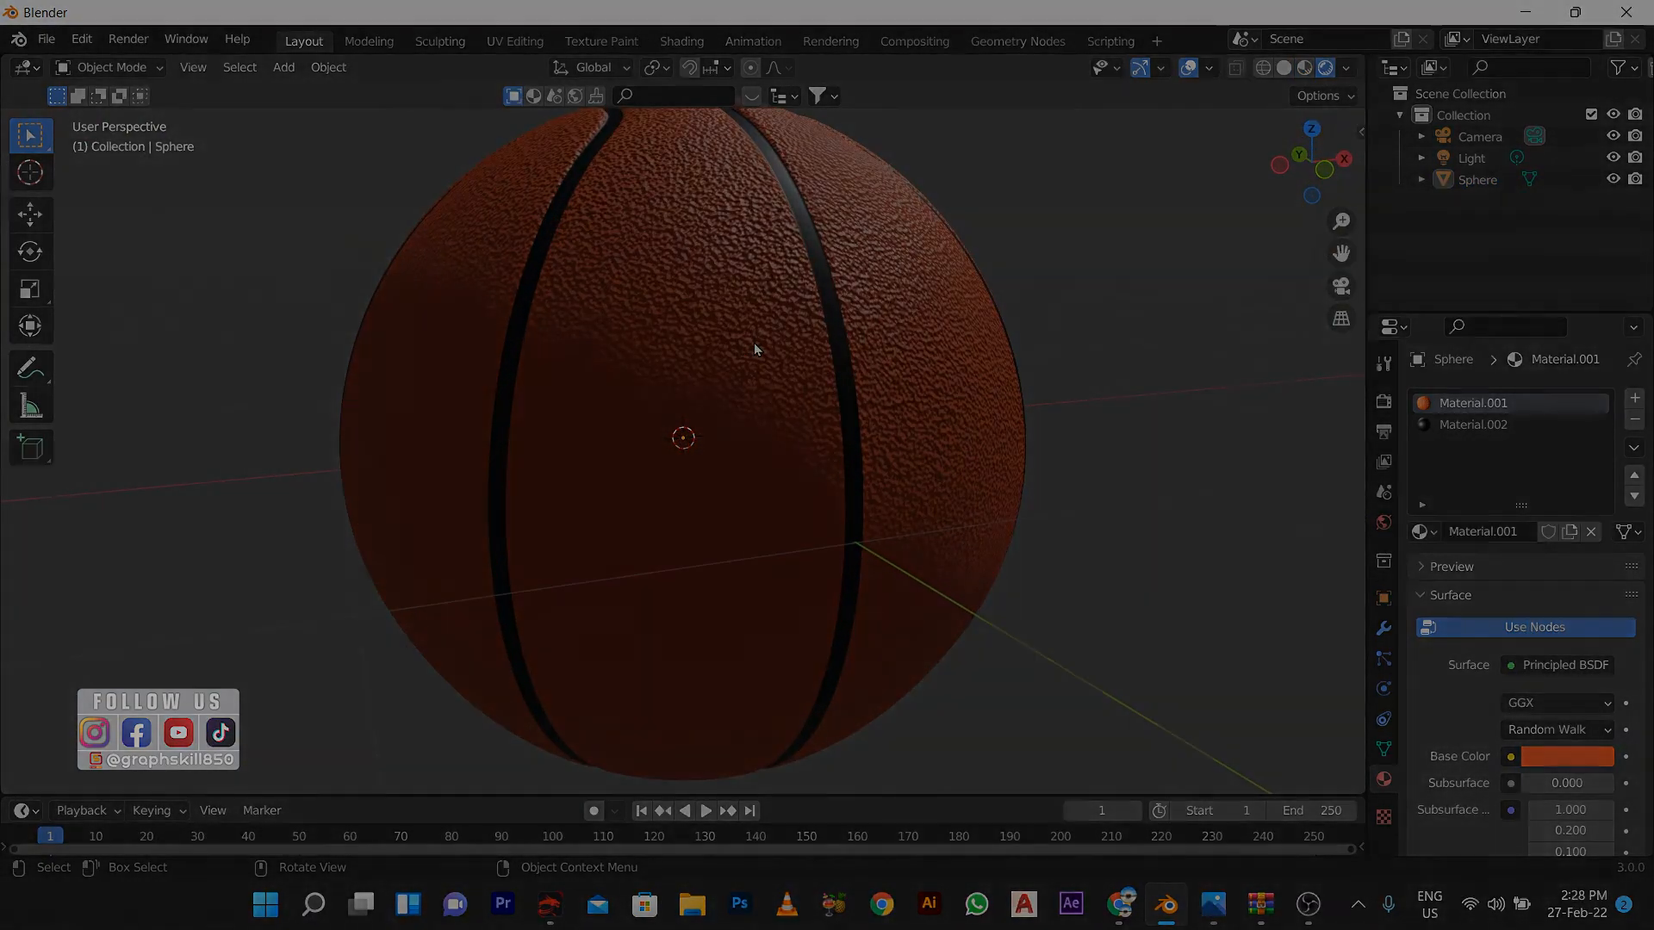